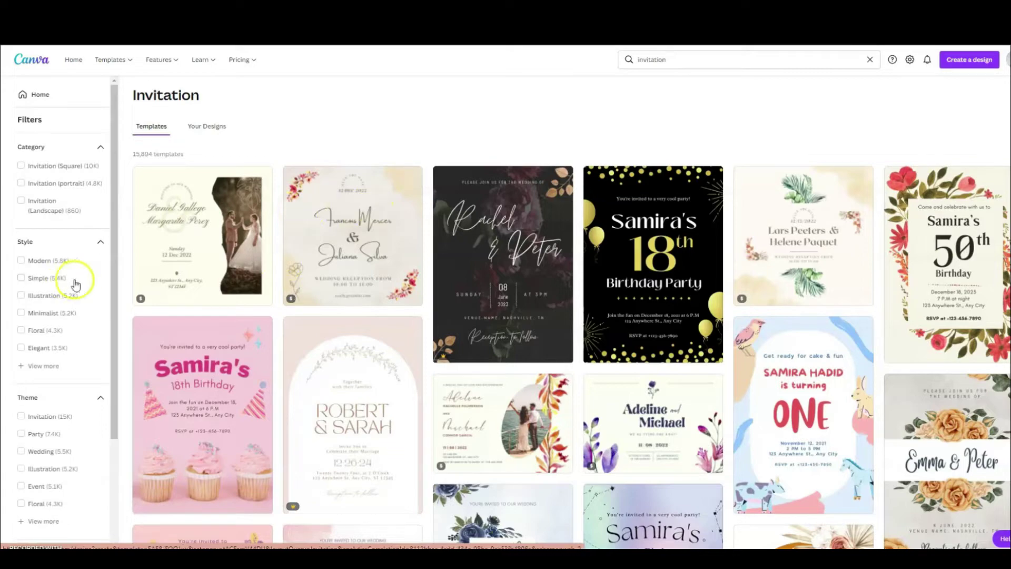
Look through the invitation template results to compare the wedding and party designs on offer
{"action": "scroll", "coordinate": [459, 236], "scroll_direction": "down", "scroll_amount": 2}
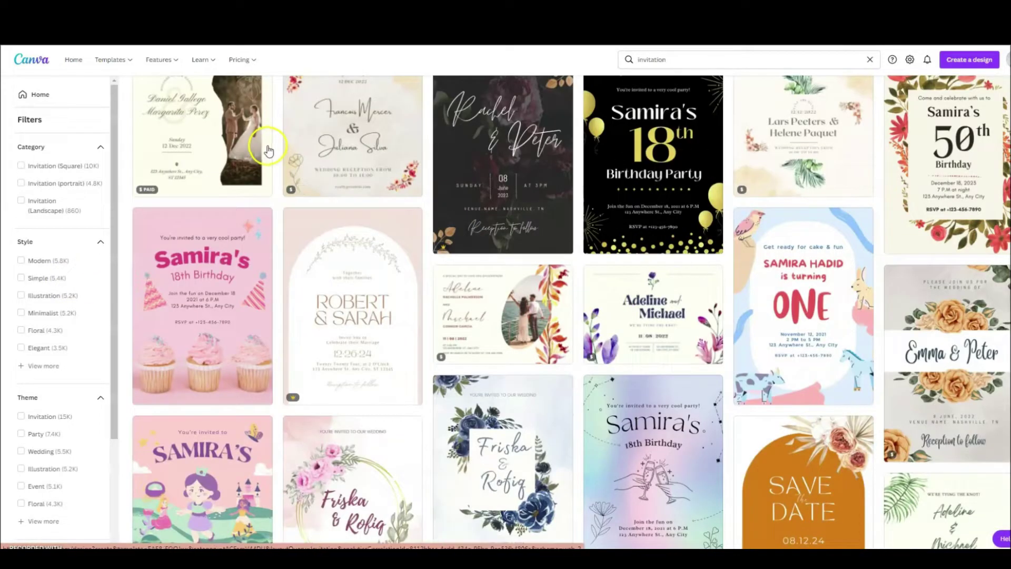
{"action": "scroll", "coordinate": [550, 423], "scroll_direction": "down", "scroll_amount": 1}
{"action": "scroll", "coordinate": [550, 423], "scroll_direction": "down", "scroll_amount": 5}
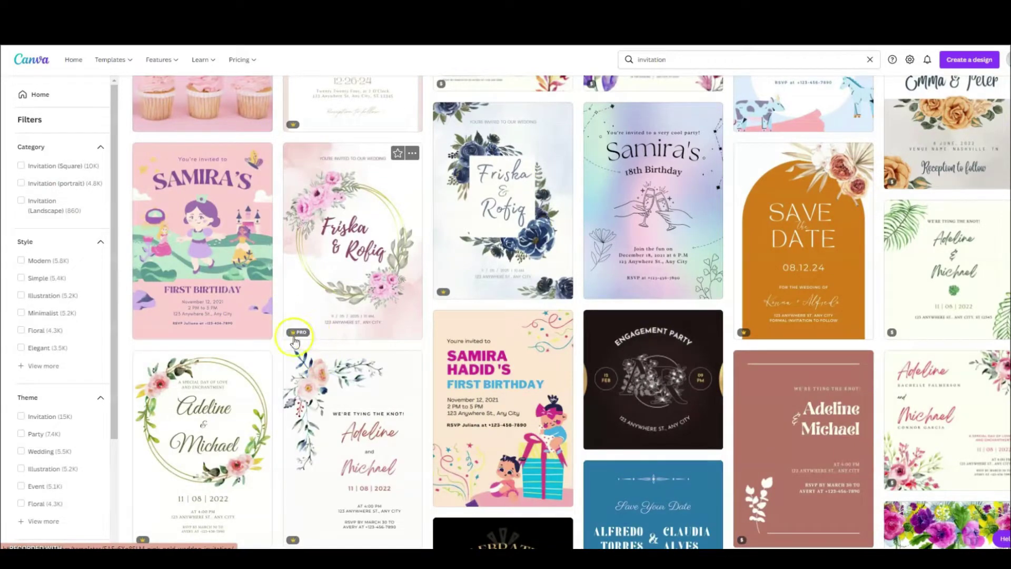
{"action": "scroll", "coordinate": [848, 293], "scroll_direction": "up", "scroll_amount": 7}
{"action": "scroll", "coordinate": [847, 293], "scroll_direction": "down", "scroll_amount": 10}
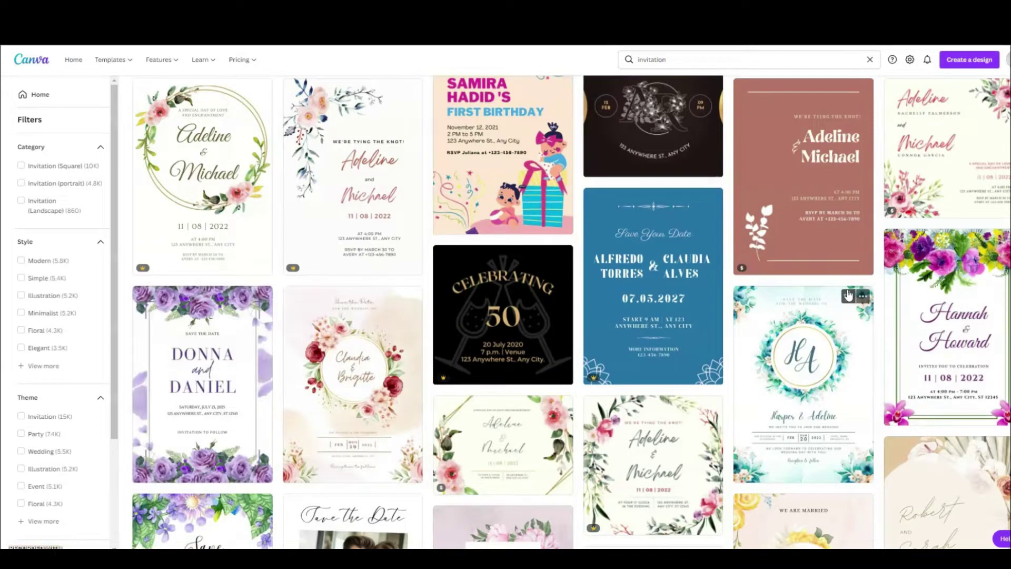
{"action": "scroll", "coordinate": [848, 295], "scroll_direction": "down", "scroll_amount": 8}
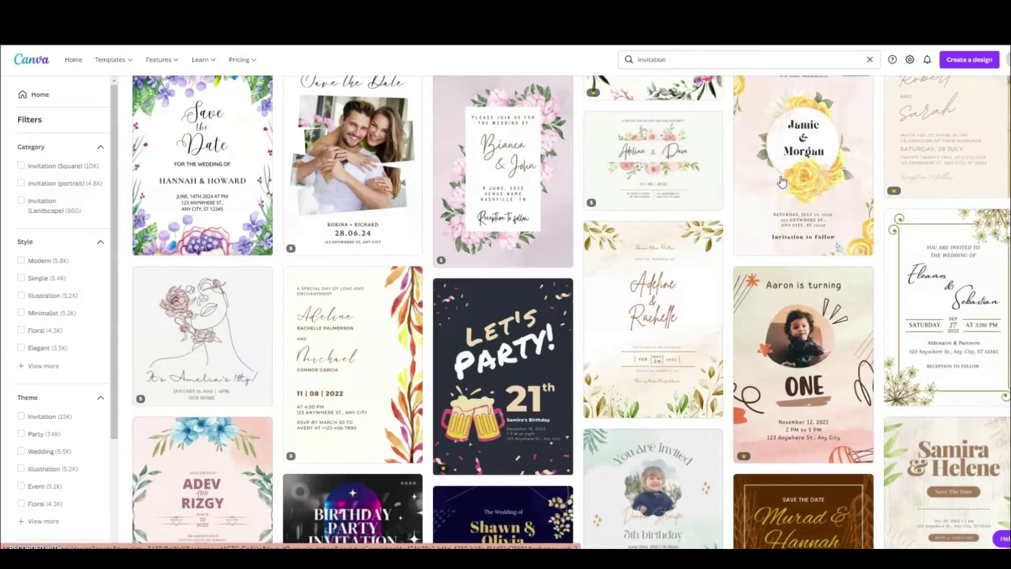
{"action": "scroll", "coordinate": [782, 181], "scroll_direction": "down", "scroll_amount": 10}
{"action": "scroll", "coordinate": [781, 181], "scroll_direction": "down", "scroll_amount": 10}
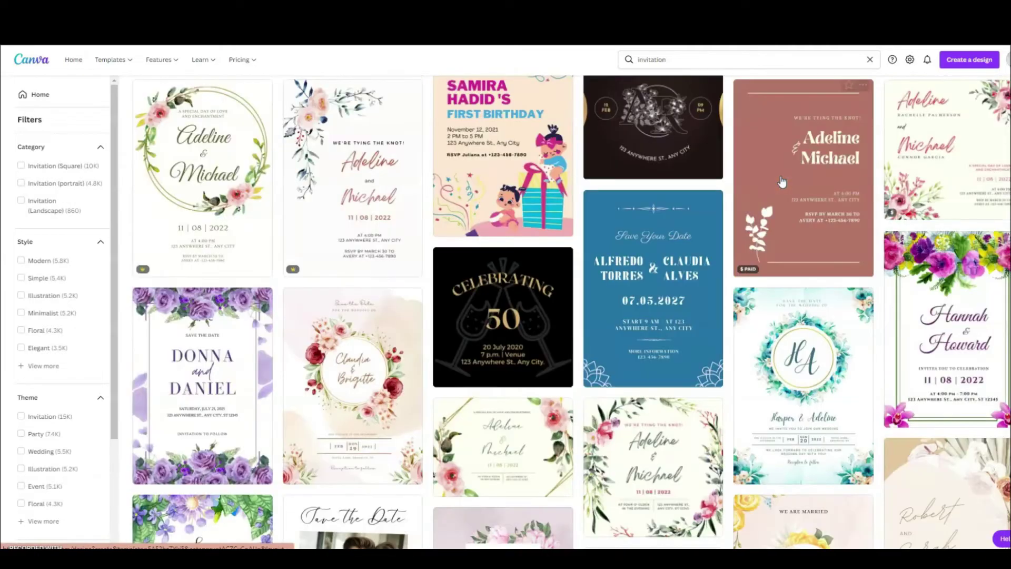
{"action": "scroll", "coordinate": [784, 182], "scroll_direction": "up", "scroll_amount": 3}
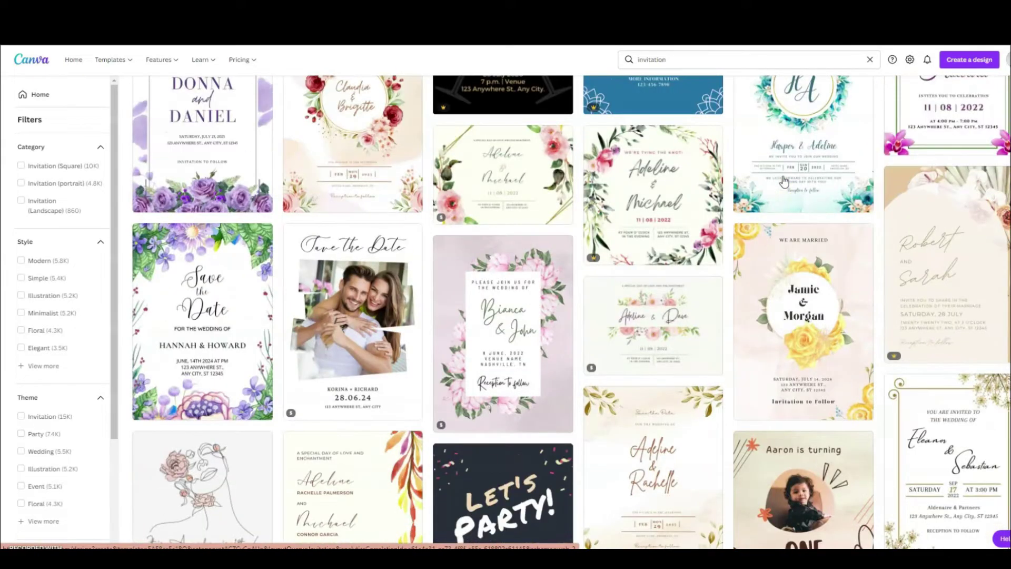
{"action": "scroll", "coordinate": [784, 182], "scroll_direction": "down", "scroll_amount": 15}
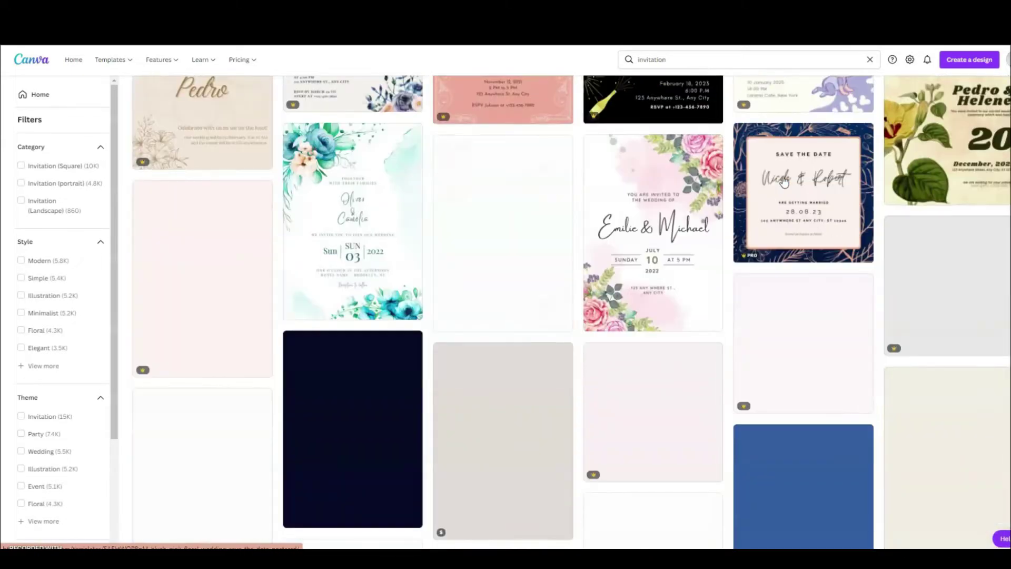
{"action": "scroll", "coordinate": [783, 182], "scroll_direction": "down", "scroll_amount": 2}
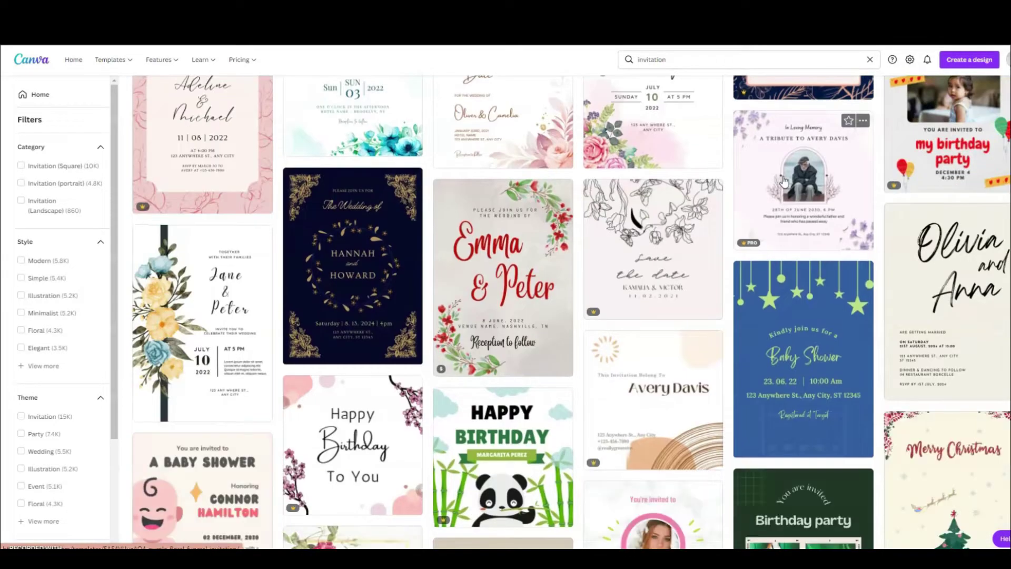
{"action": "scroll", "coordinate": [785, 182], "scroll_direction": "up", "scroll_amount": 8}
{"action": "scroll", "coordinate": [784, 182], "scroll_direction": "up", "scroll_amount": 10}
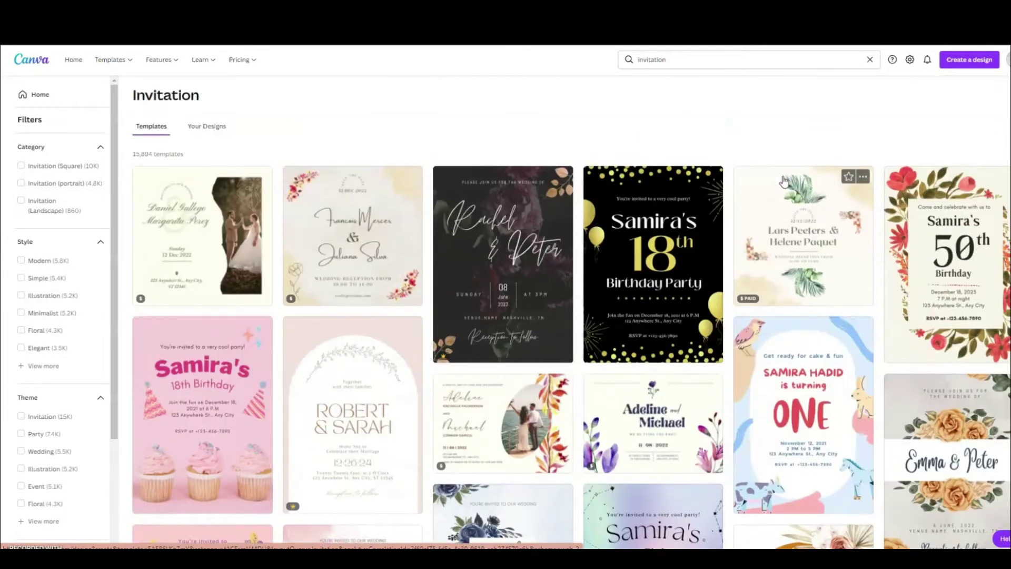
Open the purple rose save-the-date template, Rustic Flower Floral Watercolor Wedding Invitation, for editing
{"action": "left_click", "coordinate": [706, 194]}
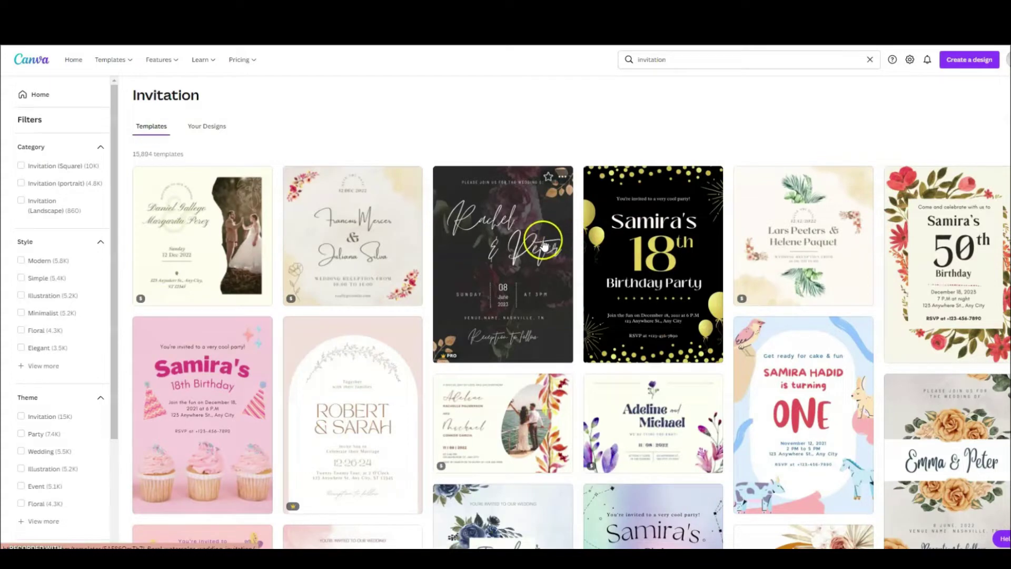
{"action": "scroll", "coordinate": [545, 235], "scroll_direction": "down", "scroll_amount": 15}
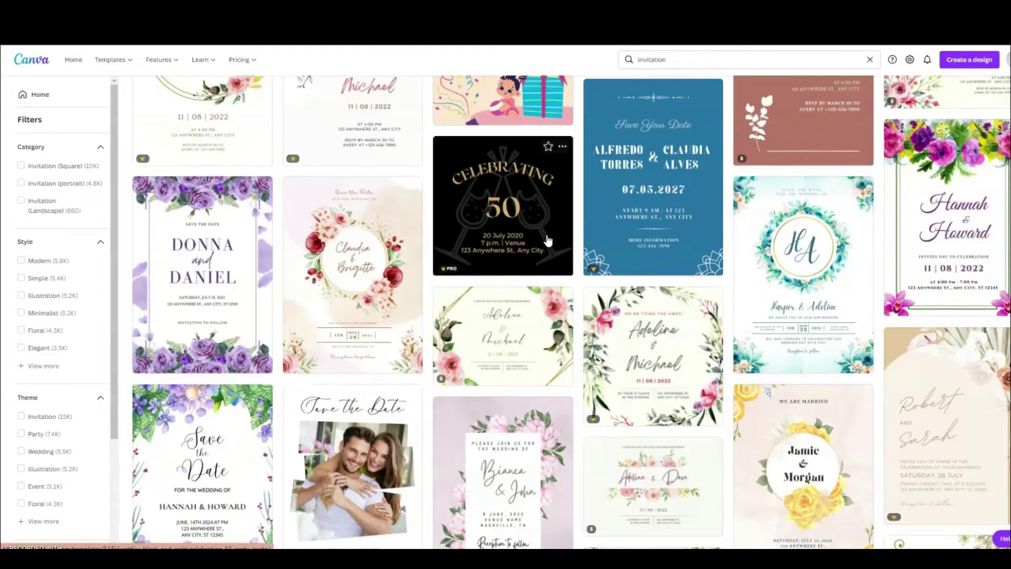
{"action": "left_click", "coordinate": [546, 222]}
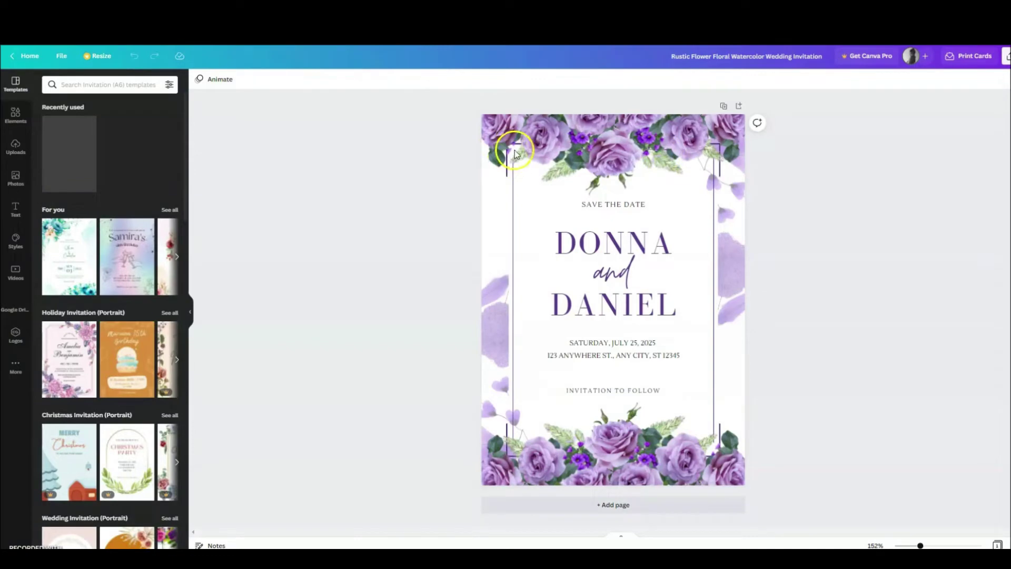
Delete all floral images from the invitation: the upper and lower purple roses and both watercolor leaf graphics
{"action": "left_click", "coordinate": [709, 133]}
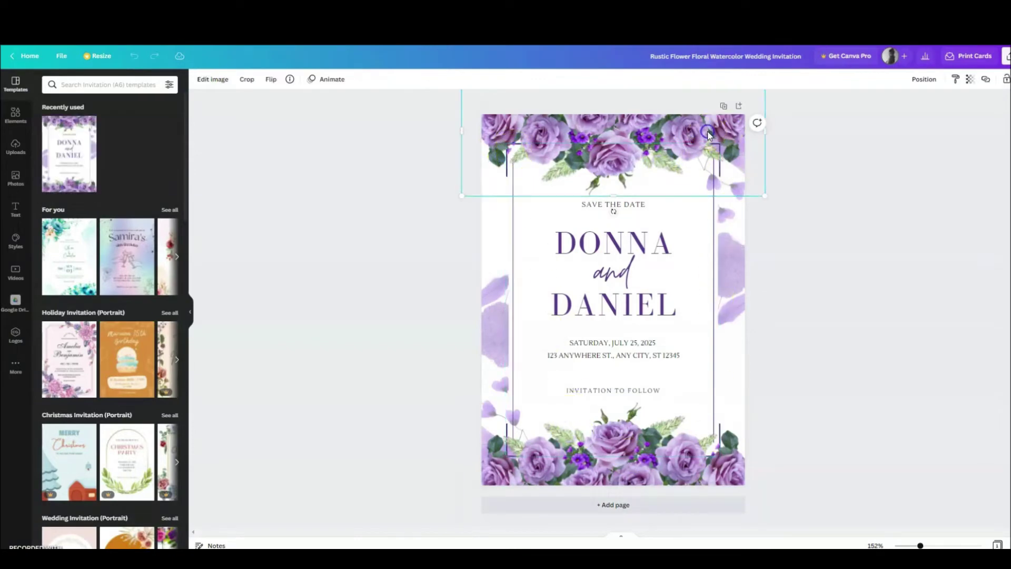
{"action": "key", "text": "Delete"}
{"action": "left_click", "coordinate": [709, 129]}
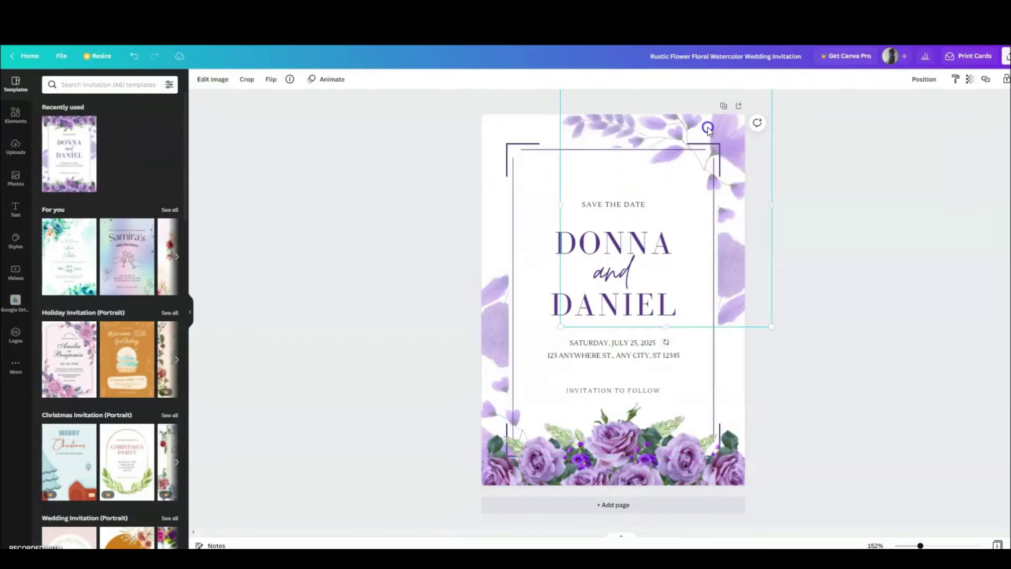
{"action": "key", "text": "Delete"}
{"action": "left_click", "coordinate": [655, 460]}
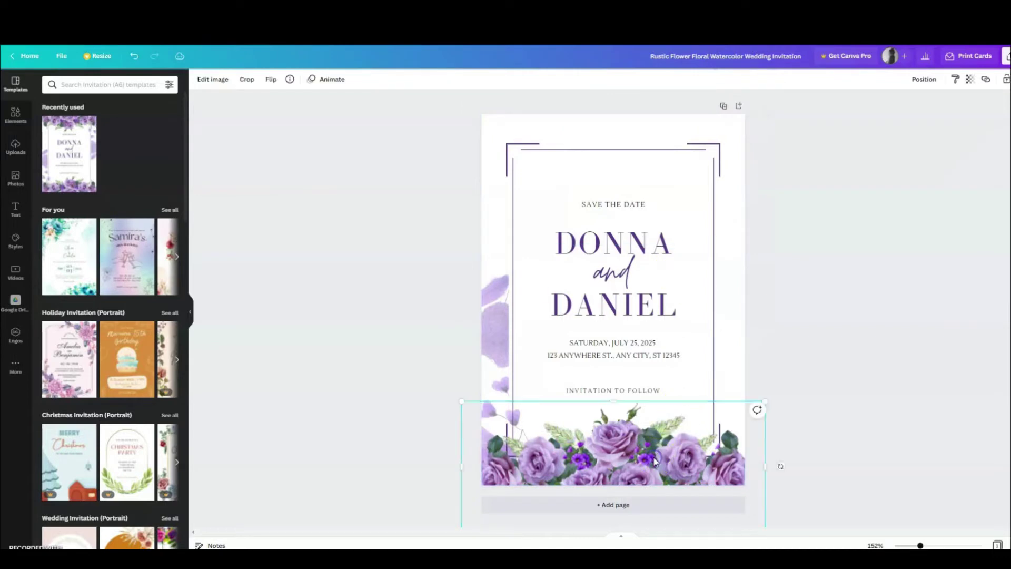
{"action": "key", "text": "Delete"}
{"action": "left_click", "coordinate": [506, 314]}
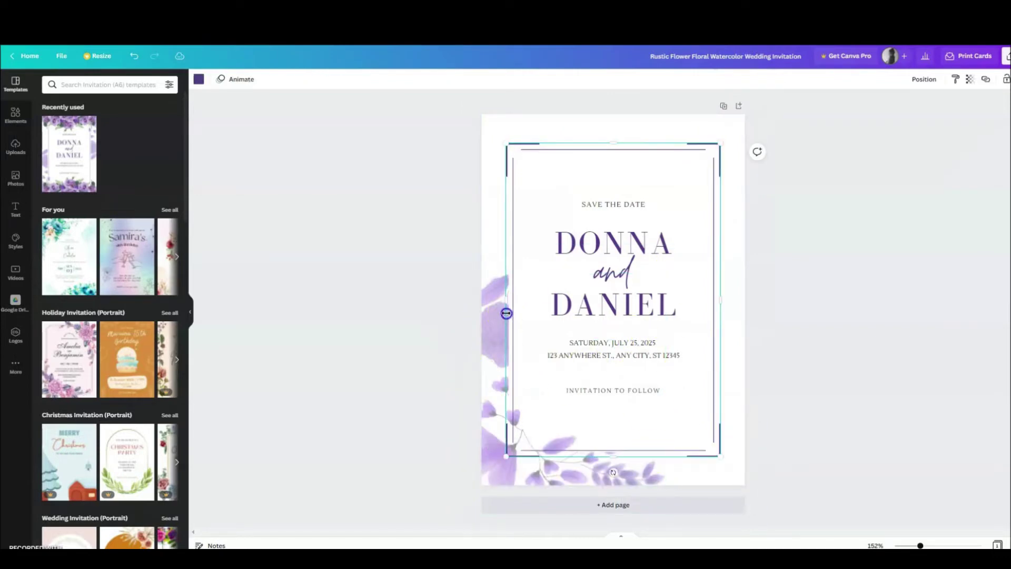
{"action": "left_click", "coordinate": [492, 318]}
{"action": "key", "text": "Delete"}
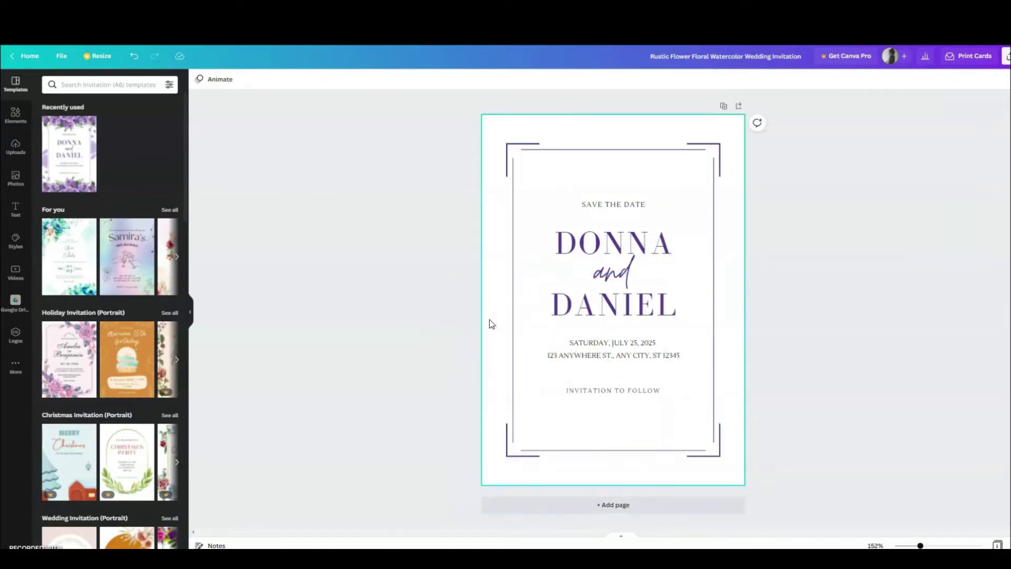
Replace the small "Save the Date" heading above the names with "Invitation"
{"action": "left_click", "coordinate": [617, 204]}
{"action": "left_click", "coordinate": [617, 204]}
{"action": "left_click", "coordinate": [616, 205]}
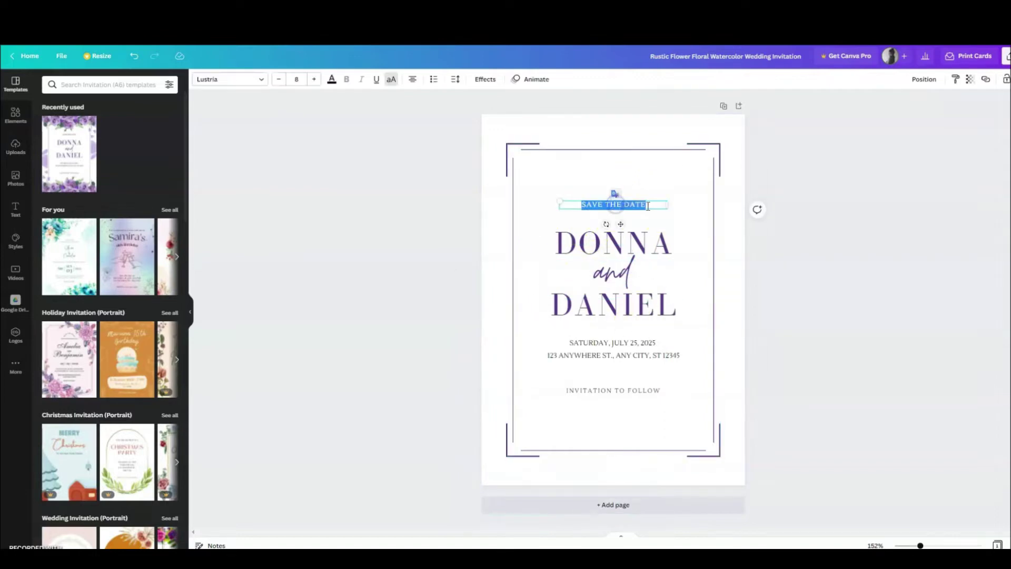
{"action": "left_click_drag", "start_coordinate": [653, 205], "coordinate": [588, 211]}
{"action": "key", "text": "BackSpace"}
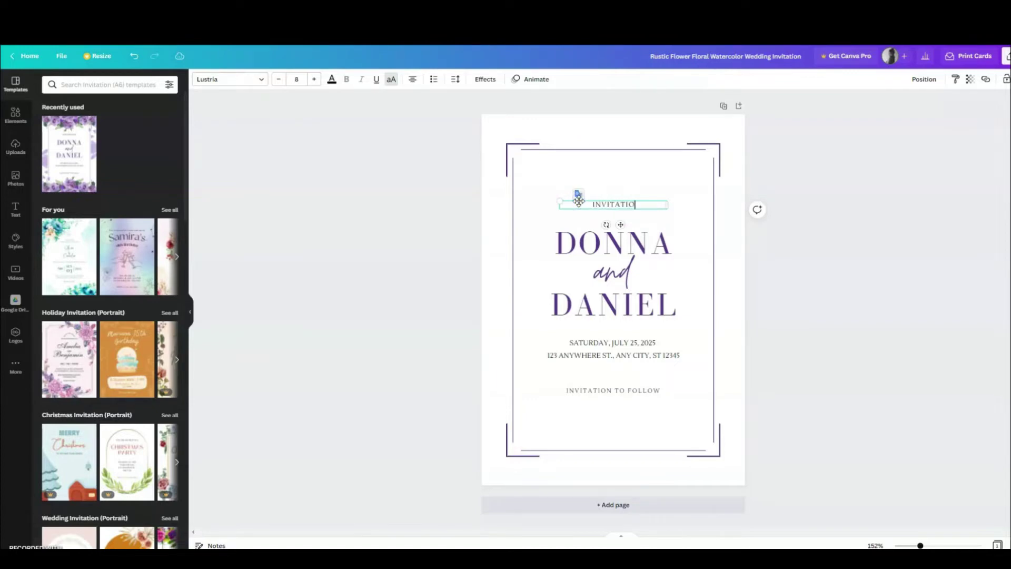
{"action": "left_click", "coordinate": [631, 207]}
Select all the invitation text together with the frame, and try the brand palette pink and a light red as text colour
{"action": "left_click", "coordinate": [332, 79]}
{"action": "left_click", "coordinate": [683, 392]}
{"action": "left_click_drag", "start_coordinate": [727, 464], "coordinate": [54, 189]}
{"action": "left_click", "coordinate": [53, 187]}
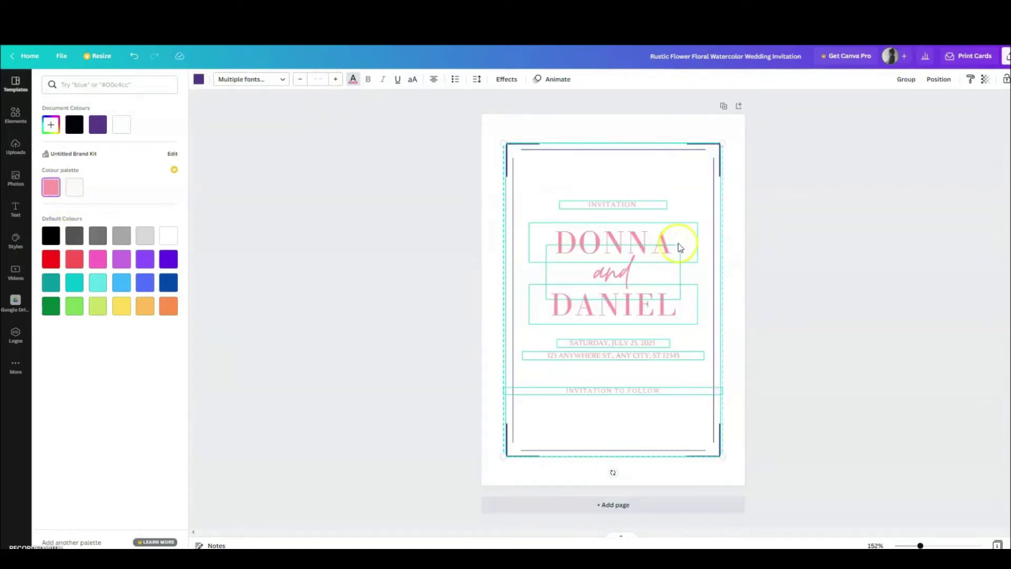
{"action": "left_click", "coordinate": [72, 259]}
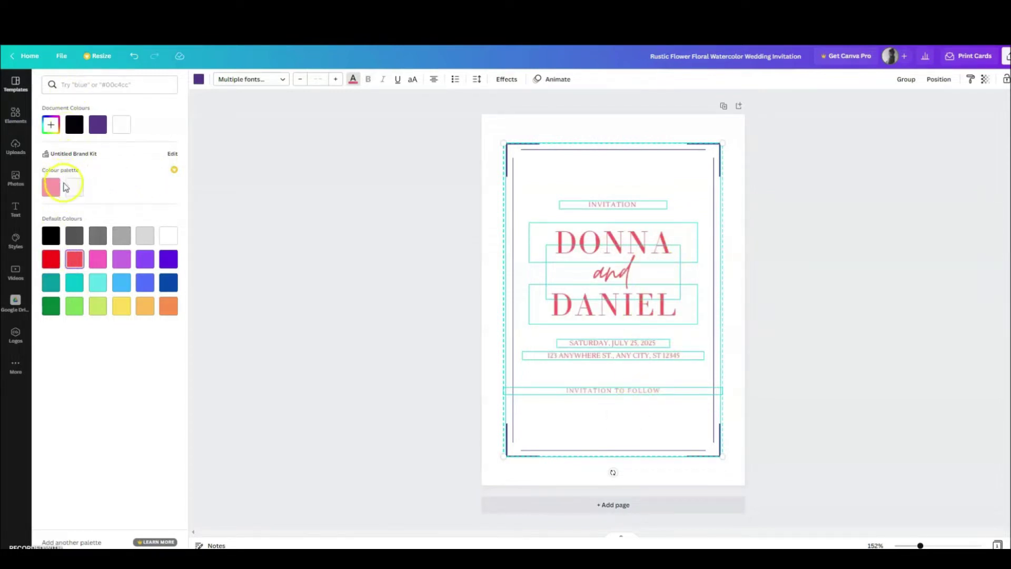
{"action": "left_click", "coordinate": [68, 153]}
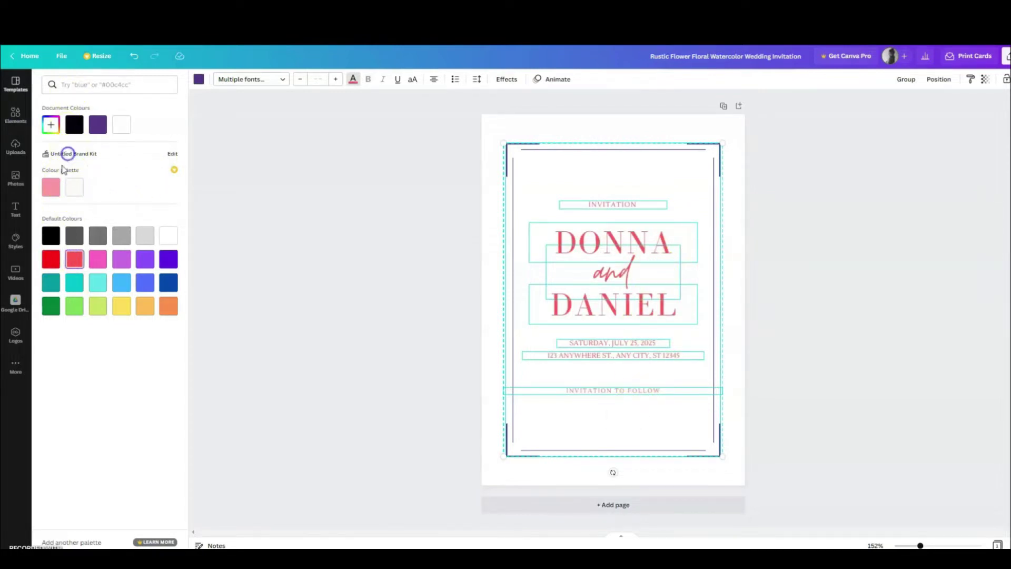
Mix a custom muted dusty pink and apply it to all the selected invitation text
{"action": "left_click", "coordinate": [51, 124]}
{"action": "left_click_drag", "start_coordinate": [138, 174], "coordinate": [109, 161]}
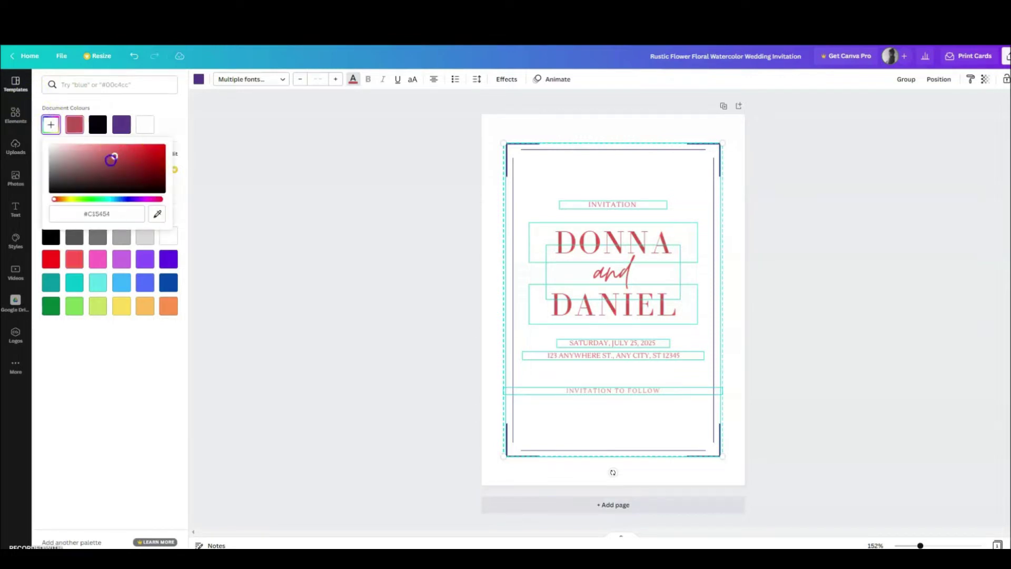
{"action": "left_click", "coordinate": [63, 199]}
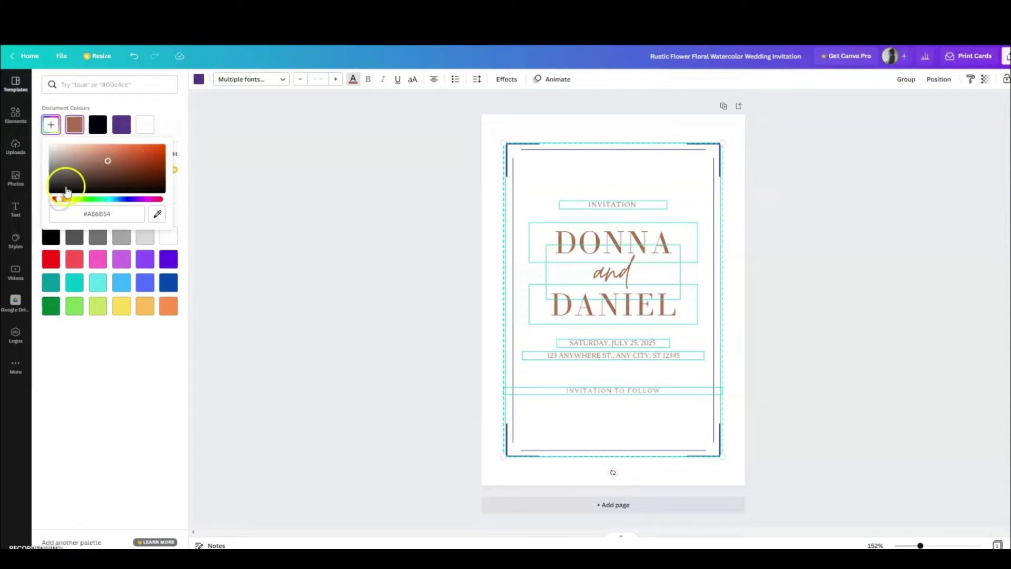
{"action": "left_click_drag", "start_coordinate": [62, 199], "coordinate": [55, 199]}
{"action": "left_click_drag", "start_coordinate": [106, 160], "coordinate": [80, 151]}
{"action": "left_click", "coordinate": [94, 159]}
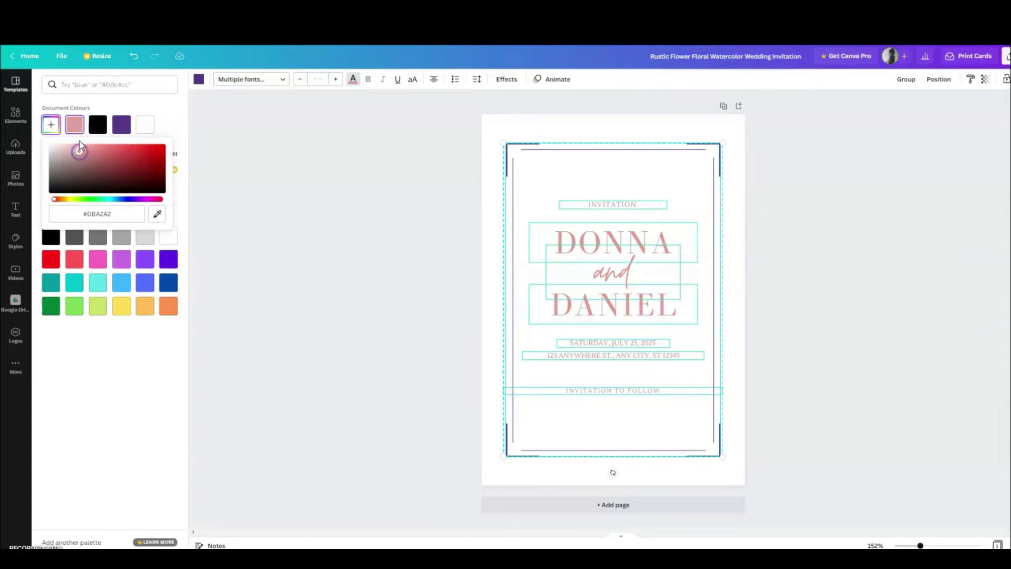
{"action": "left_click", "coordinate": [778, 270]}
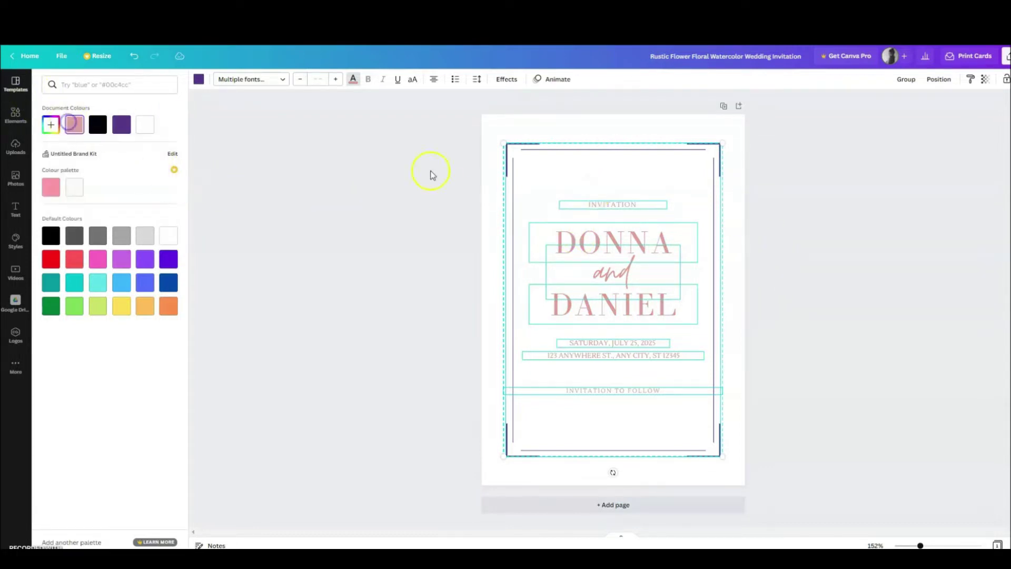
Recolour the frame around the text with the same dusty pink document colour, and clear the selection
{"action": "left_click", "coordinate": [722, 188]}
{"action": "left_click", "coordinate": [199, 79]}
{"action": "left_click", "coordinate": [100, 123]}
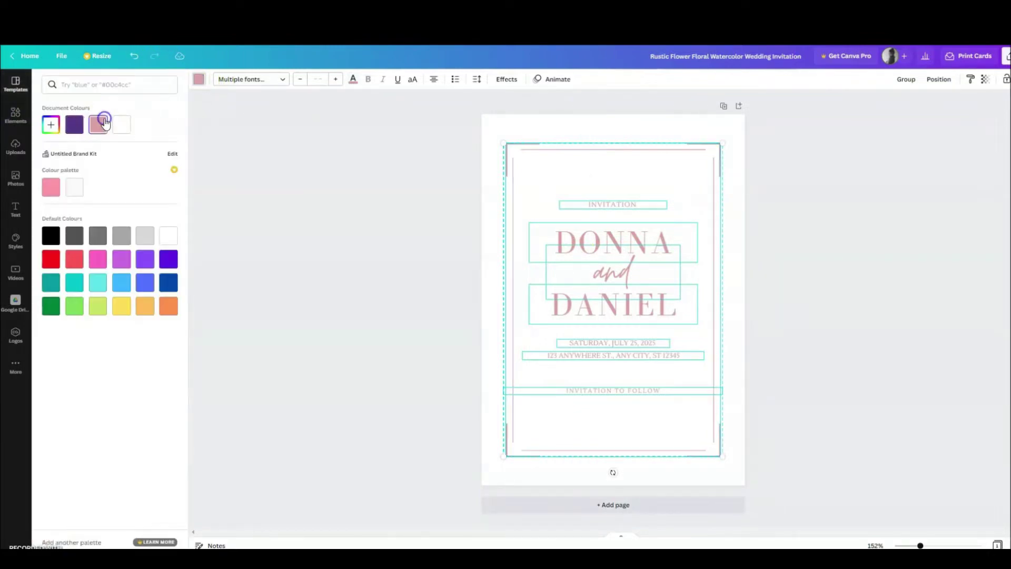
{"action": "left_click", "coordinate": [731, 480]}
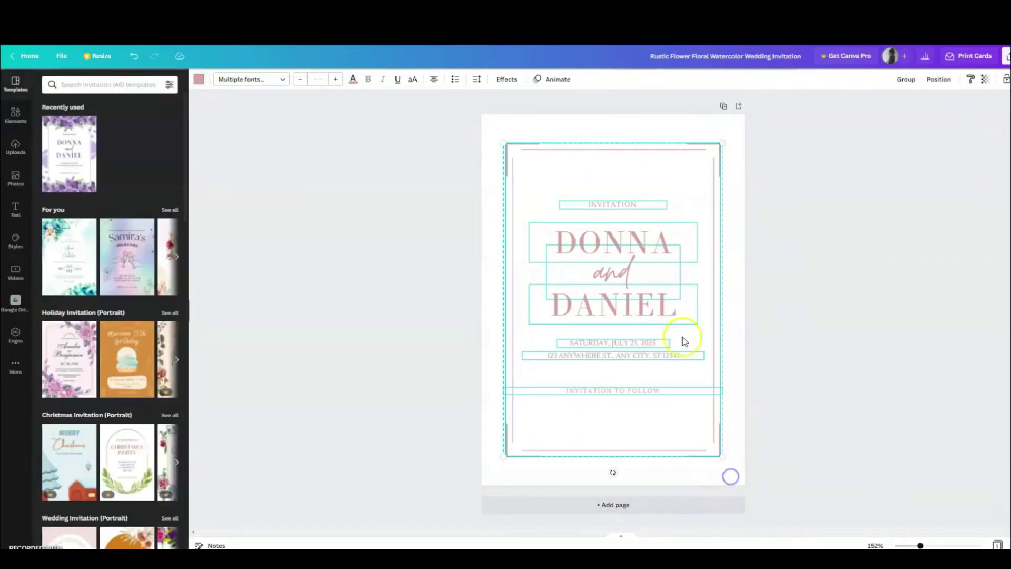
{"action": "left_click", "coordinate": [623, 131]}
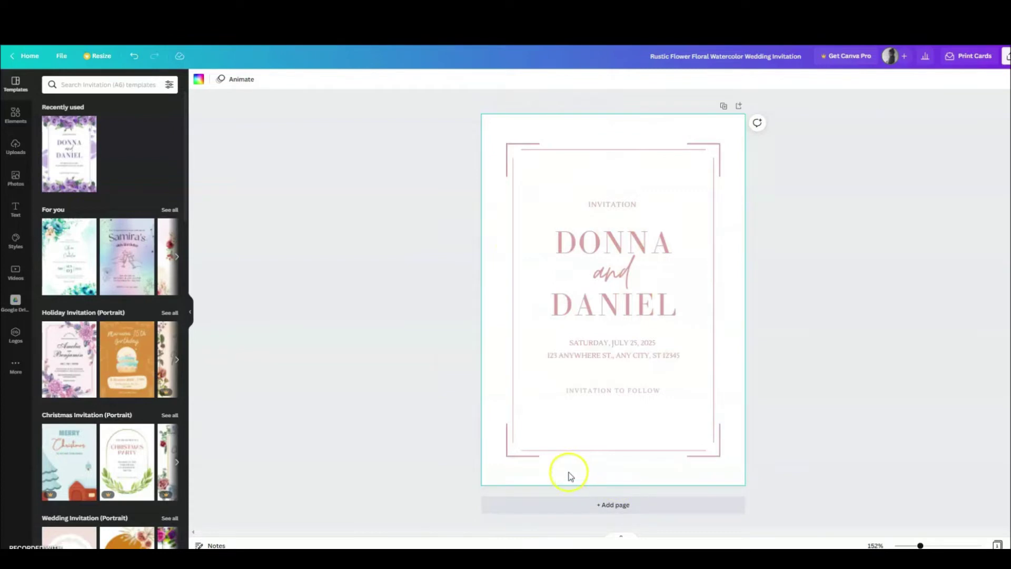
Replace the large name above the "and" with the first partner's name
{"action": "left_click", "coordinate": [637, 260]}
{"action": "double_click", "coordinate": [637, 261]}
{"action": "left_click", "coordinate": [553, 243]}
{"action": "left_click", "coordinate": [563, 239]}
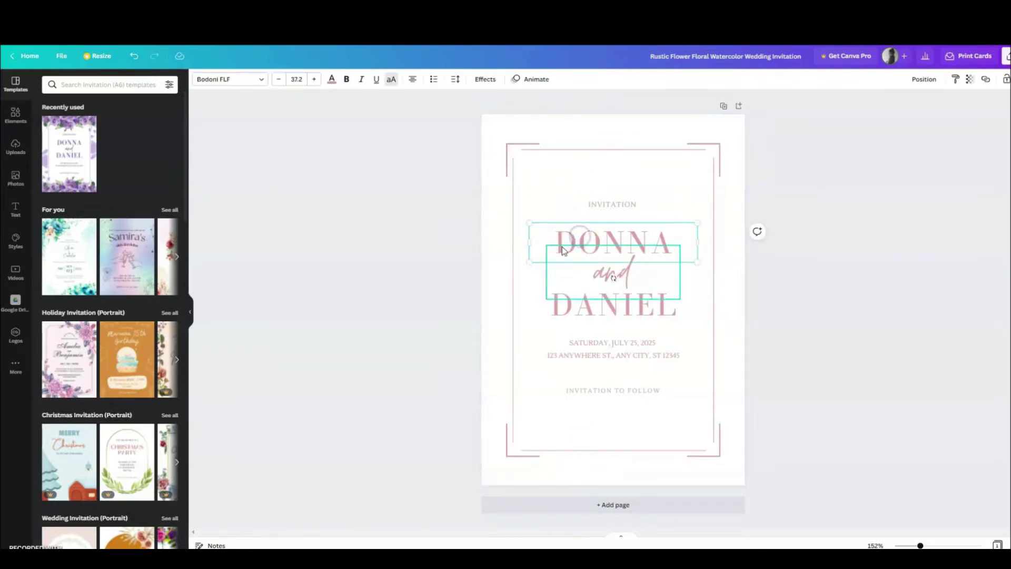
{"action": "left_click", "coordinate": [566, 237]}
{"action": "left_click", "coordinate": [596, 233]}
{"action": "double_click", "coordinate": [595, 234]}
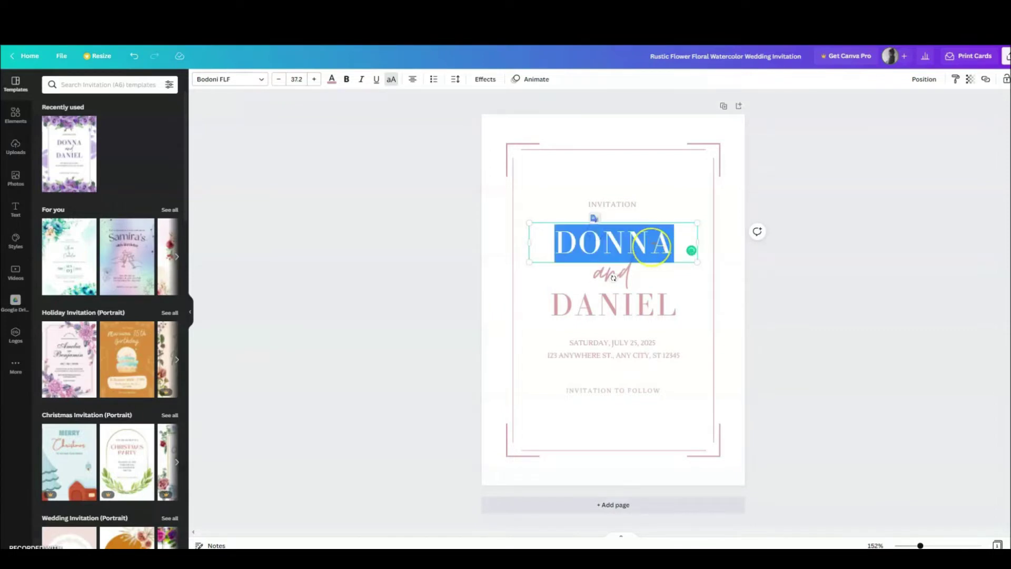
{"action": "key", "text": "BackSpace"}
{"action": "type", "text": "LOUDNY"}
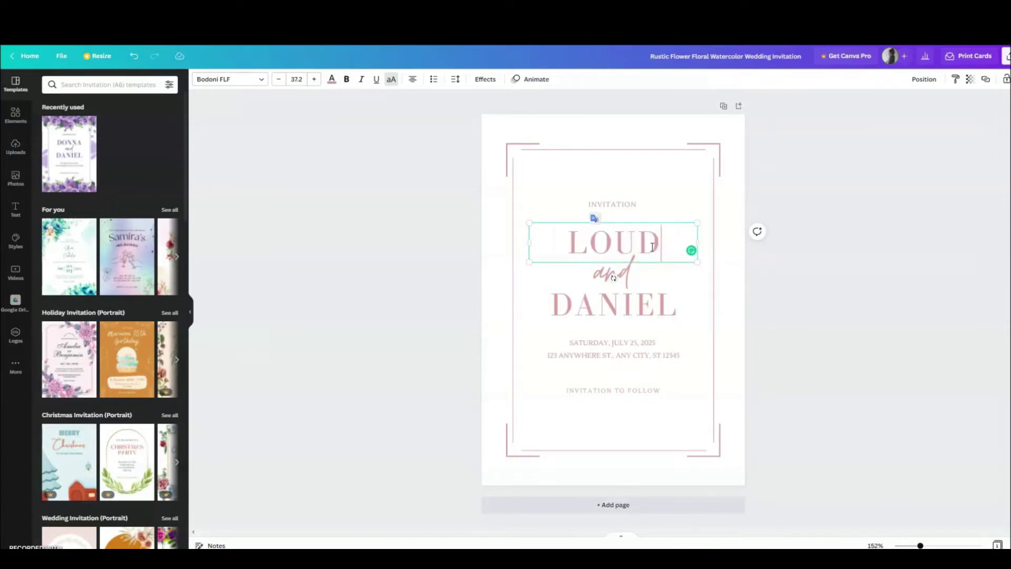
Replace the large name below the "and" with the second partner's name
{"action": "left_click", "coordinate": [598, 302]}
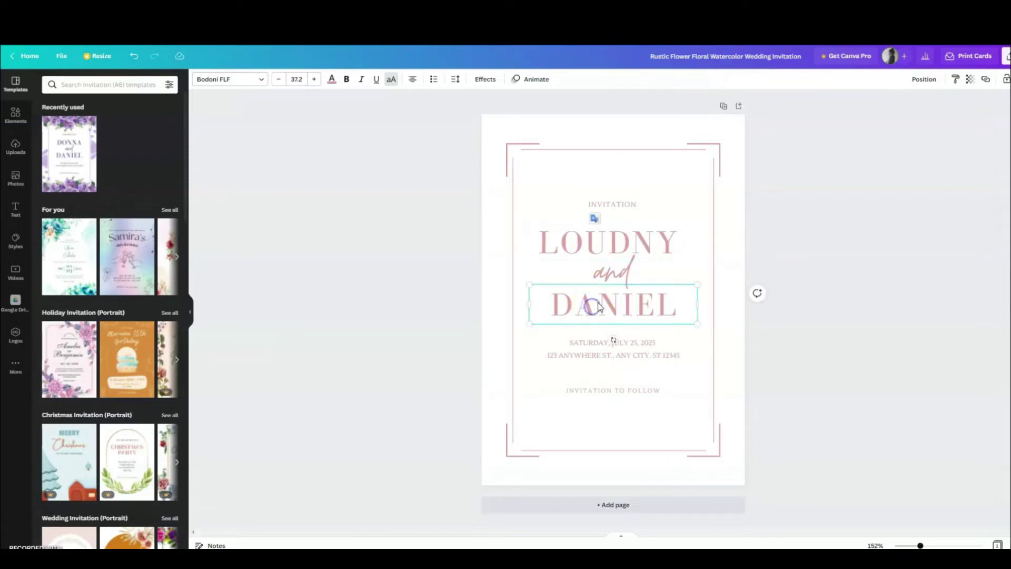
{"action": "double_click", "coordinate": [579, 315]}
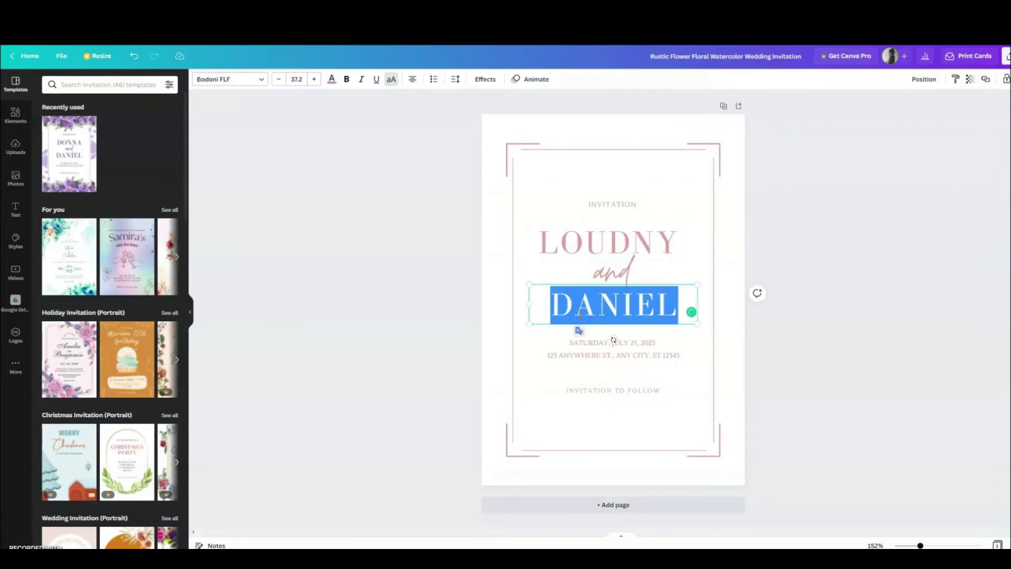
{"action": "type", "text": "KRIS"}
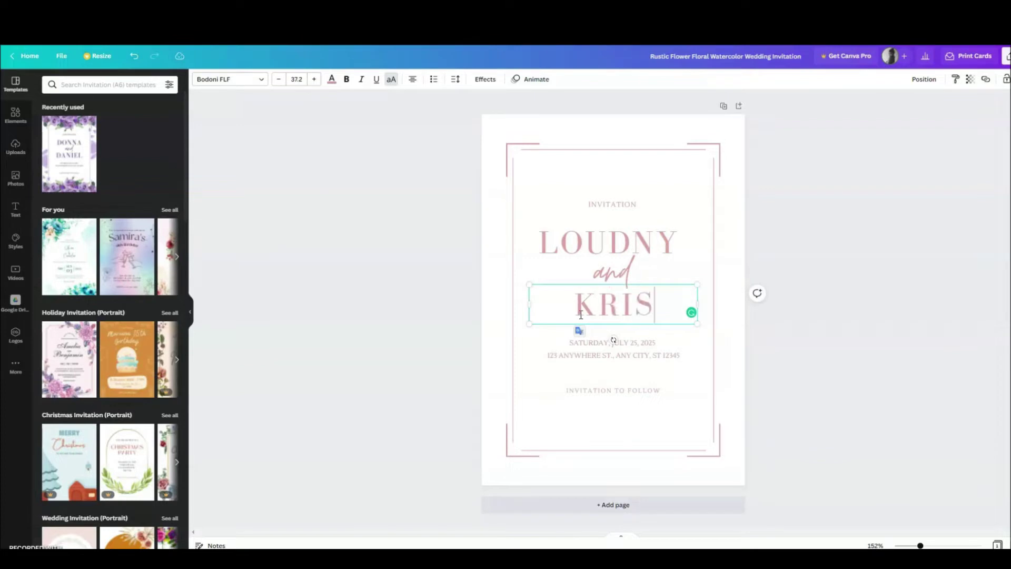
Correct the spelling of the name below the "and", and nudge it slightly to the right
{"action": "left_click", "coordinate": [645, 302]}
{"action": "left_click_drag", "start_coordinate": [644, 307], "coordinate": [574, 311]}
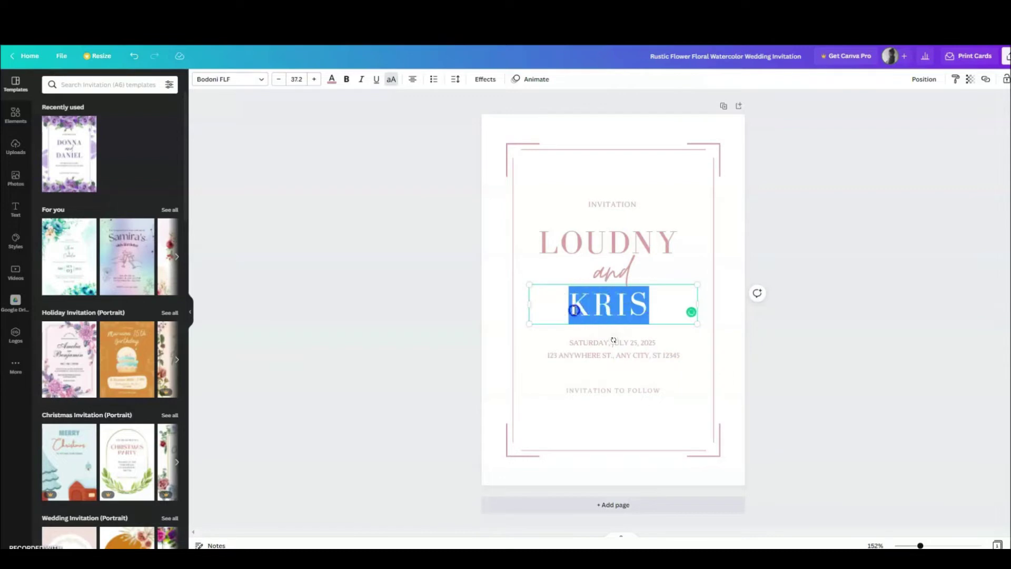
{"action": "key", "text": "BackSpace"}
{"action": "type", "text": "CRIS"}
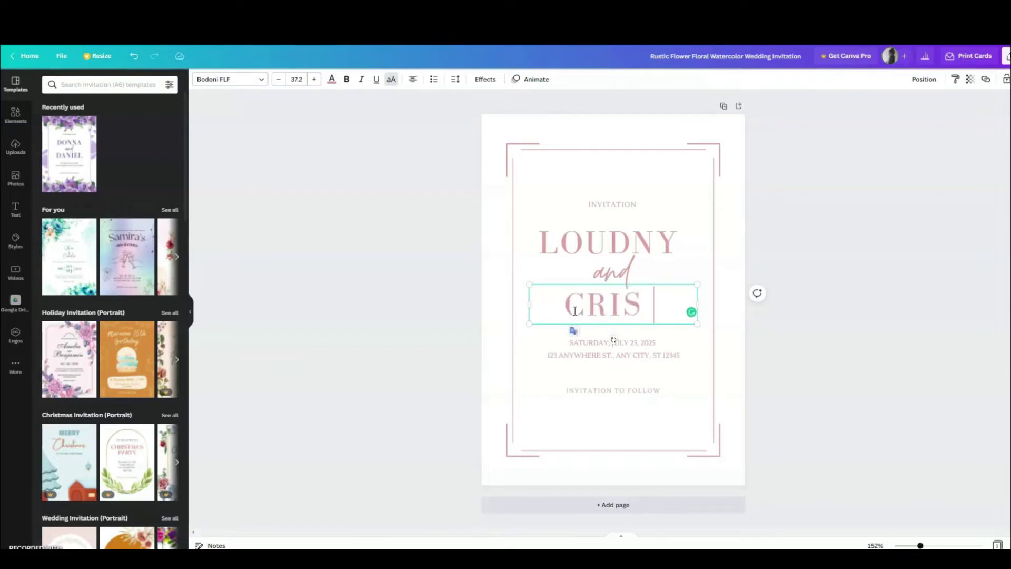
{"action": "key", "text": "BackSpace"}
{"action": "key", "text": "BackSpace"}
{"action": "key", "text": "BackSpace"}
{"action": "type", "text": "HRIS"}
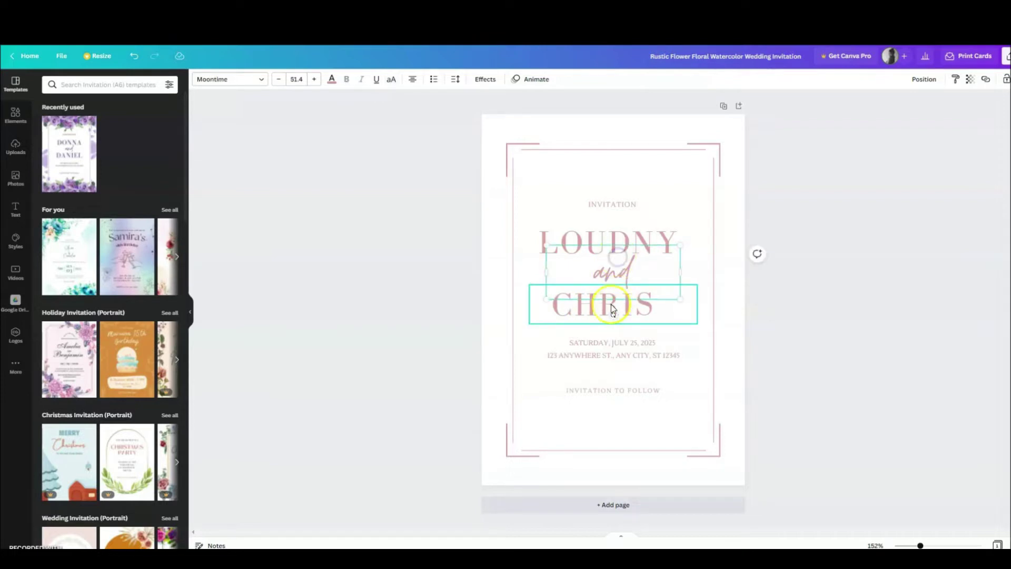
{"action": "left_click_drag", "start_coordinate": [620, 300], "coordinate": [618, 305]}
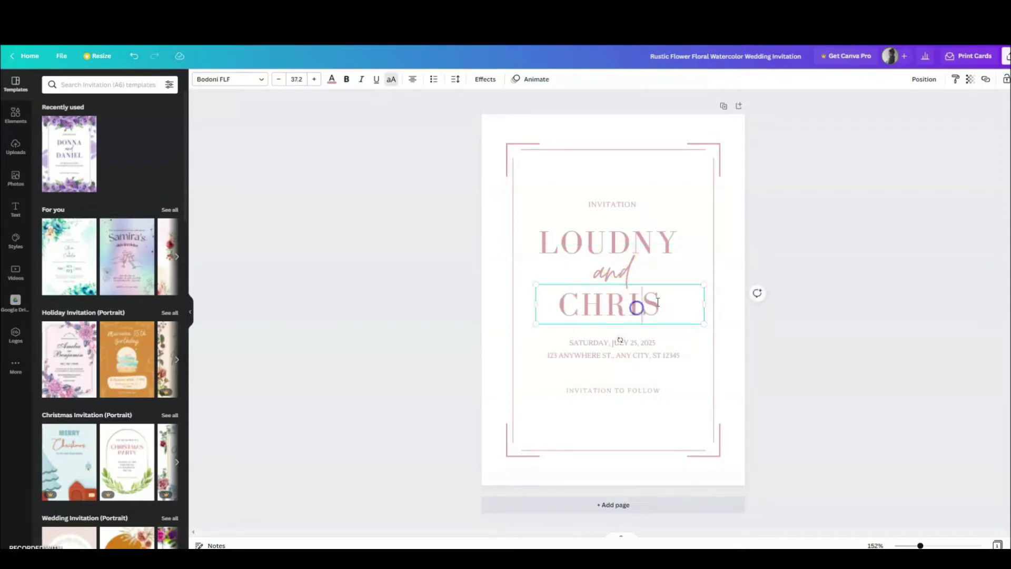
{"action": "left_click", "coordinate": [599, 272]}
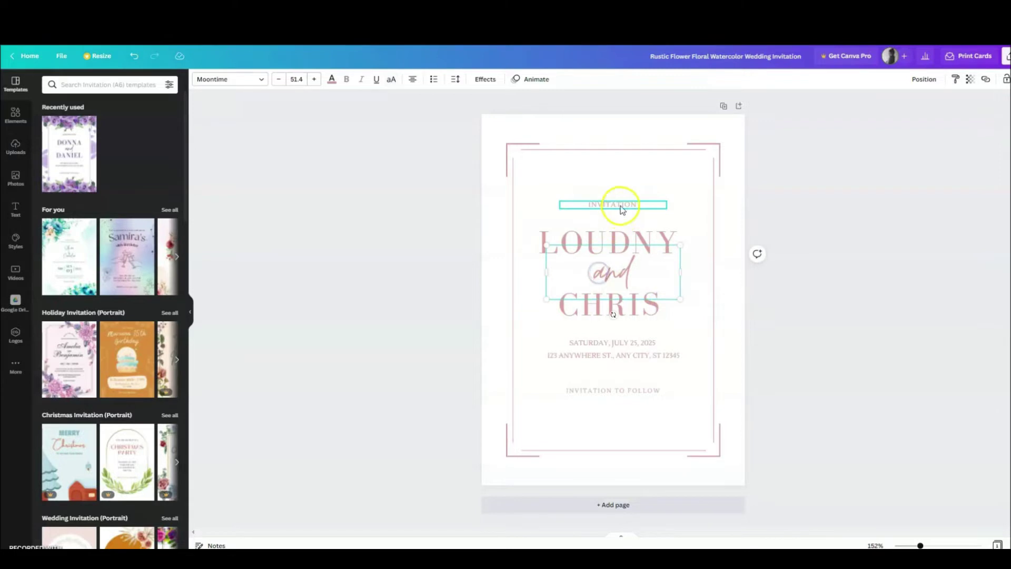
Change the year in the date line below the names to 2022
{"action": "left_click", "coordinate": [600, 344]}
{"action": "double_click", "coordinate": [622, 346]}
{"action": "left_click", "coordinate": [633, 344]}
{"action": "key", "text": "BackSpace"}
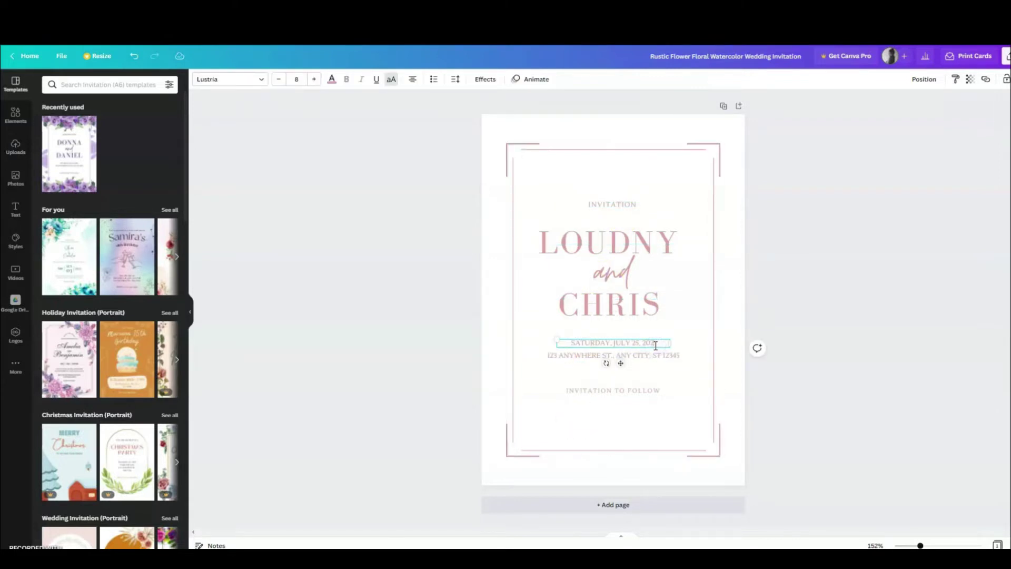
{"action": "type", "text": "2"}
Replace the placeholder address under the date with the venue's street address and postal code
{"action": "left_click", "coordinate": [578, 357]}
{"action": "double_click", "coordinate": [536, 353]}
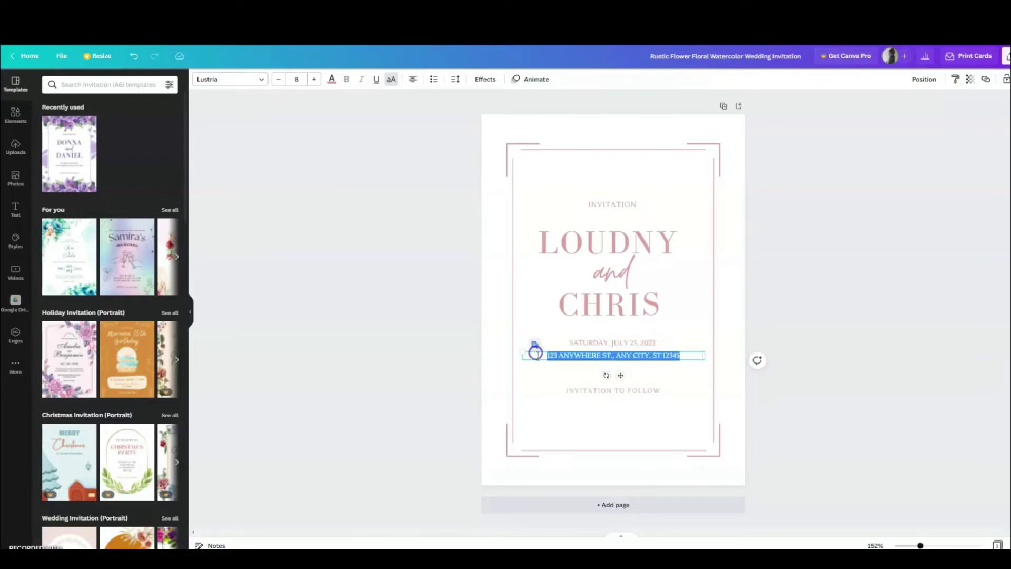
{"action": "key", "text": "BackSpace"}
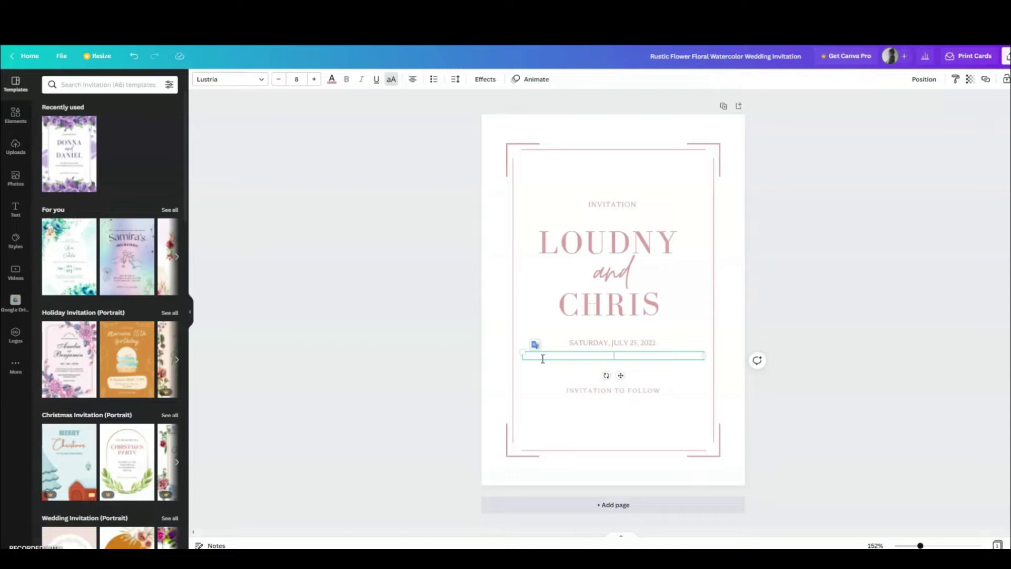
{"action": "left_click", "coordinate": [131, 55]}
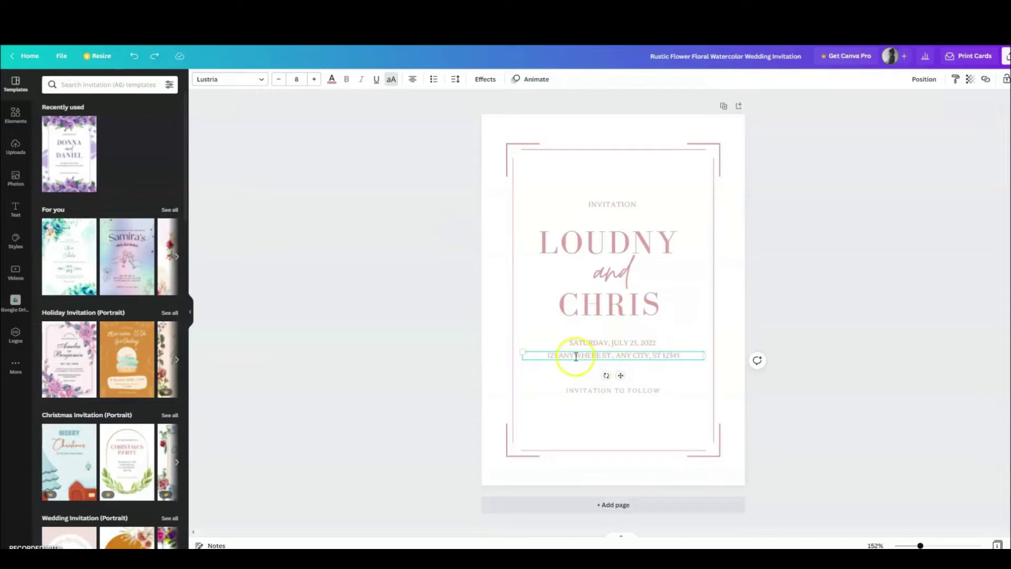
{"action": "mouse_move", "coordinate": [558, 355]}
{"action": "left_mouse_down"}
{"action": "mouse_move", "coordinate": [666, 353]}
{"action": "mouse_move", "coordinate": [547, 358]}
{"action": "left_mouse_up"}
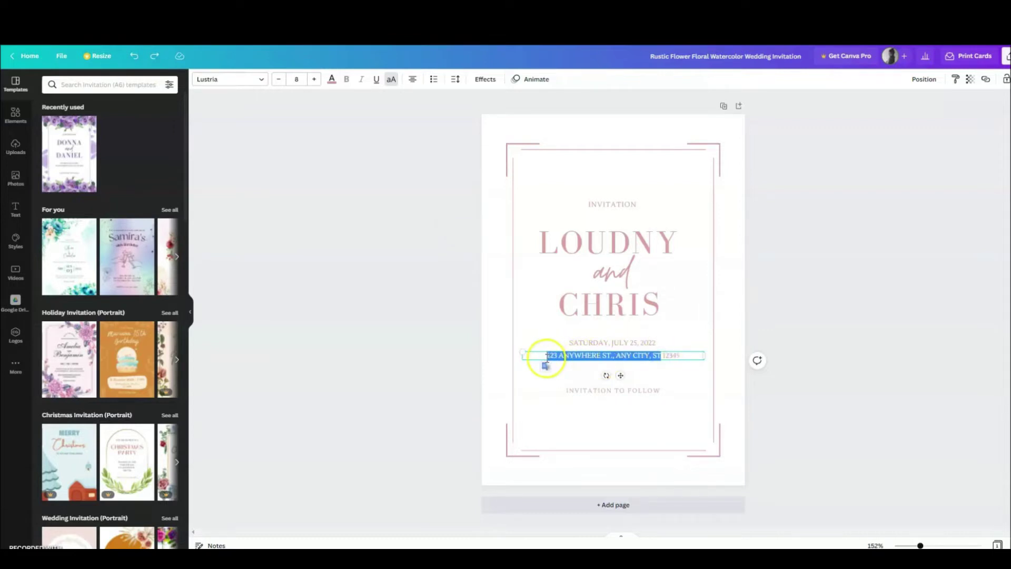
{"action": "key", "text": "BackSpace"}
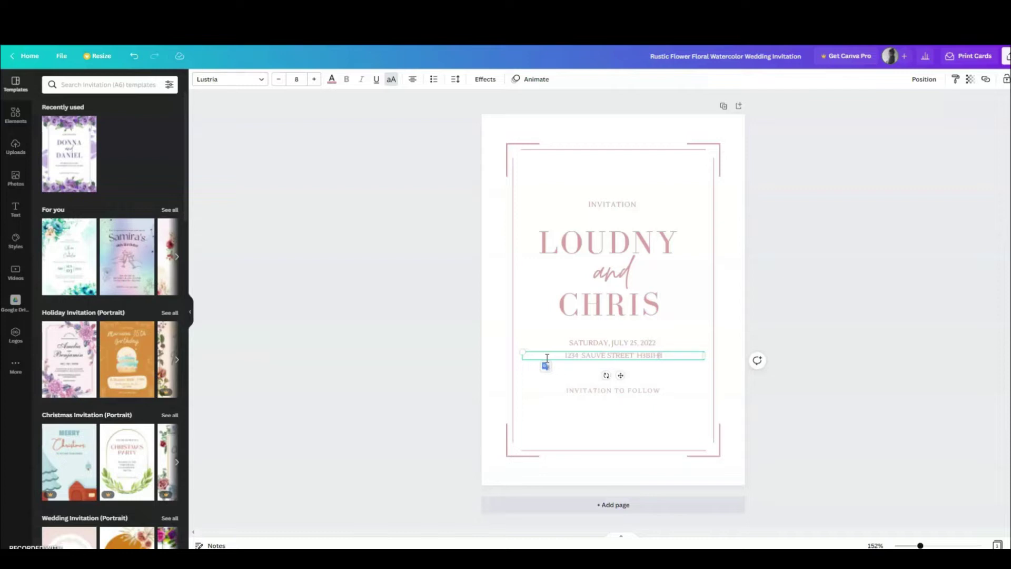
{"action": "left_click", "coordinate": [630, 384]}
{"action": "left_click", "coordinate": [625, 355]}
{"action": "left_click", "coordinate": [608, 344]}
Reword the small line below the address as "FOOD CHOICES TO FOLLOW"
{"action": "left_click", "coordinate": [571, 388]}
{"action": "double_click", "coordinate": [613, 396]}
{"action": "left_click", "coordinate": [680, 396]}
{"action": "left_click", "coordinate": [675, 392]}
{"action": "double_click", "coordinate": [669, 390]}
{"action": "key", "text": "BackSpace"}
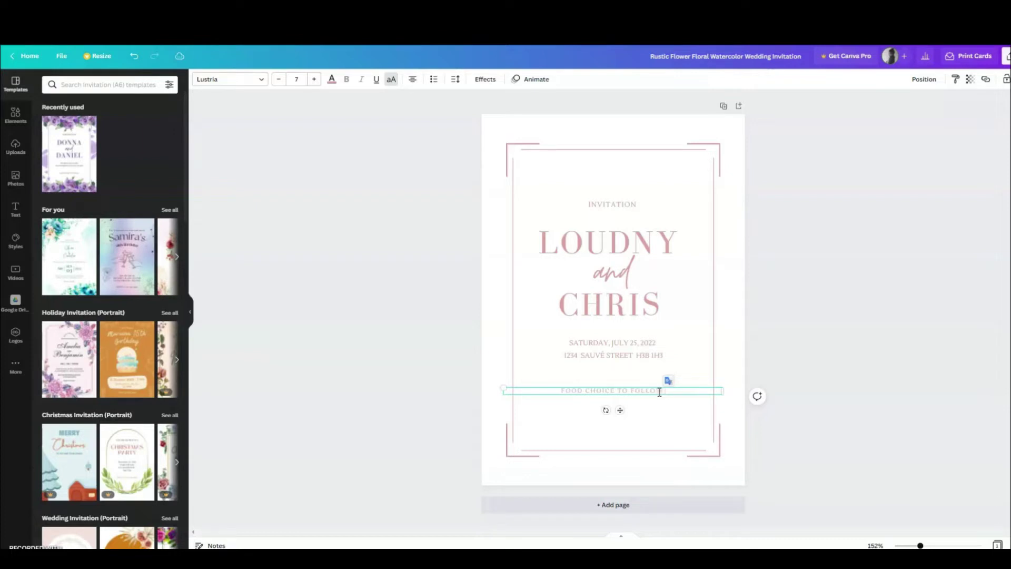
{"action": "left_click", "coordinate": [659, 426]}
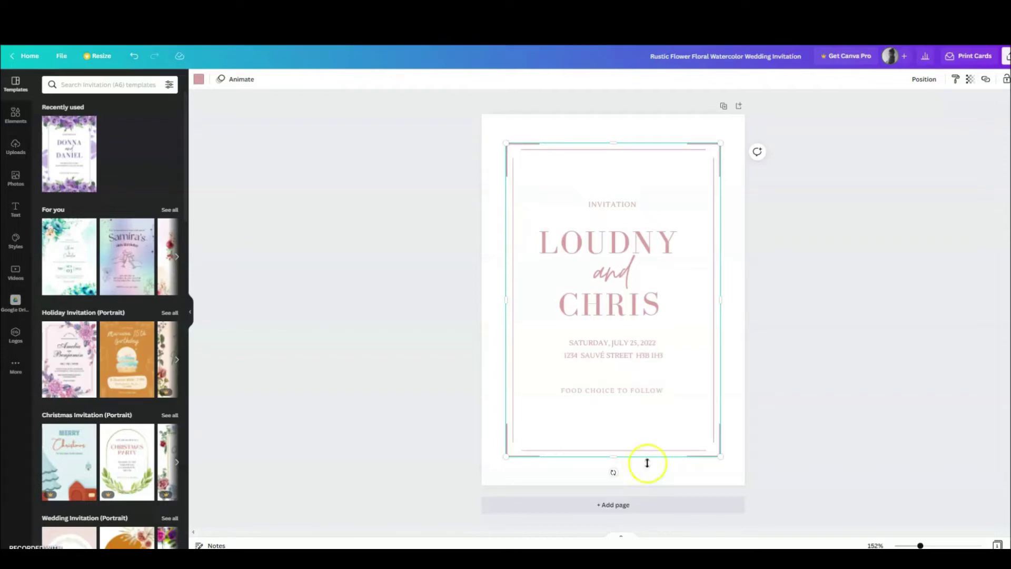
{"action": "left_click", "coordinate": [646, 390]}
{"action": "left_click", "coordinate": [616, 392]}
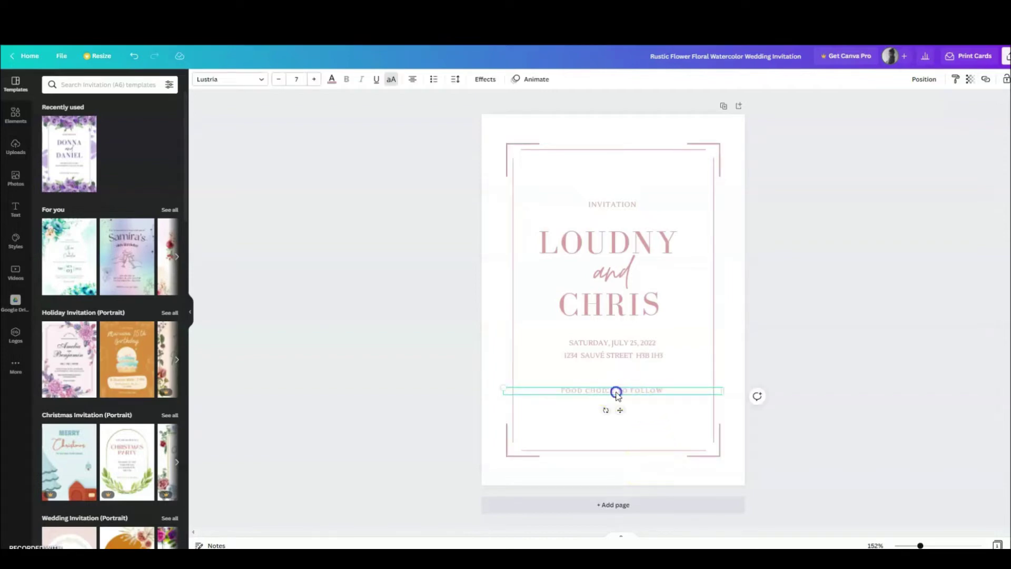
{"action": "left_click", "coordinate": [616, 429]}
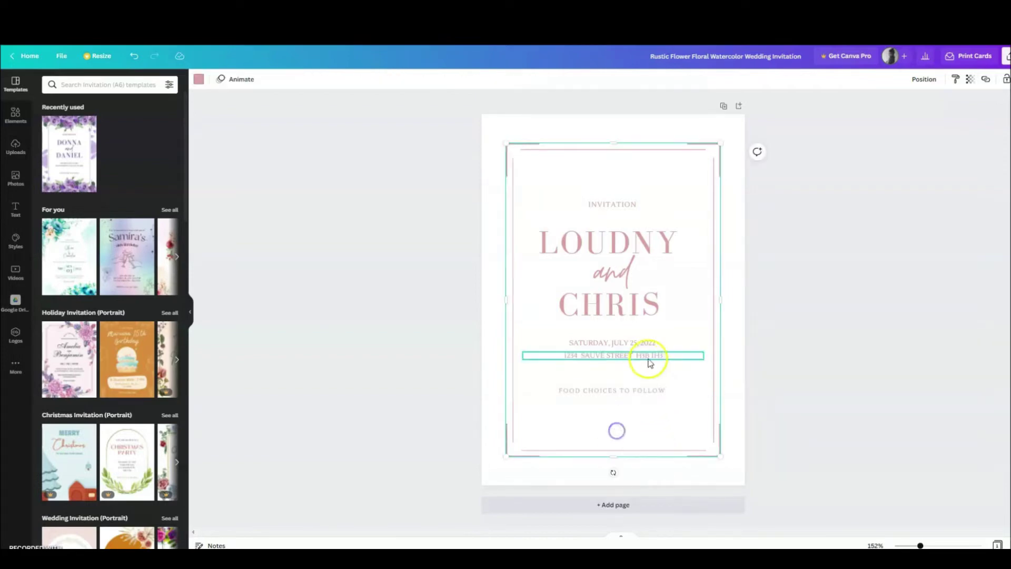
Delete the small line of text below the address
{"action": "left_click", "coordinate": [612, 390]}
{"action": "key", "text": "Delete"}
{"action": "left_click", "coordinate": [596, 394]}
{"action": "left_click", "coordinate": [599, 323]}
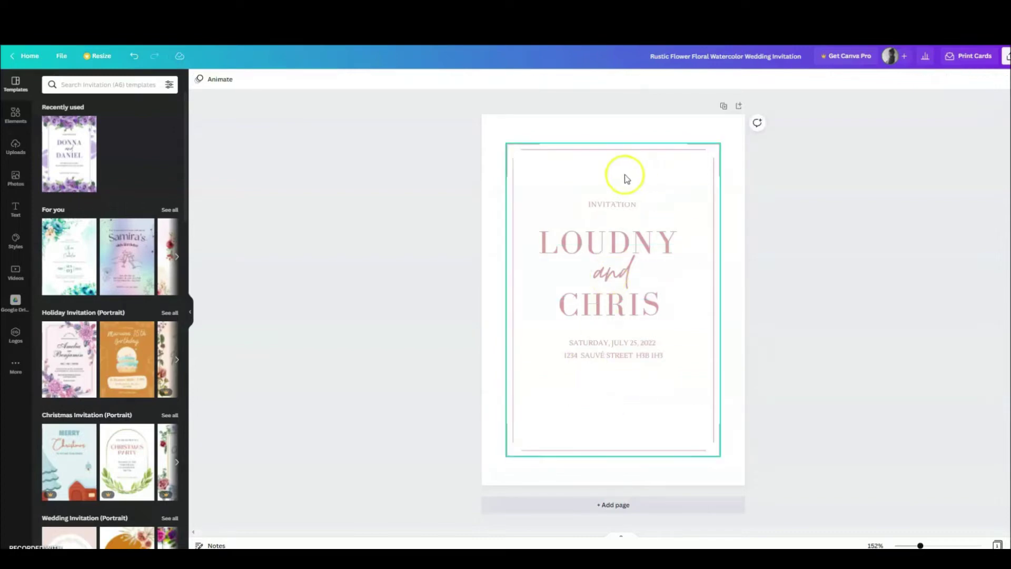
Nudge both partners' names slightly upward around the "and"
{"action": "left_click", "coordinate": [602, 205]}
{"action": "left_click", "coordinate": [646, 166]}
{"action": "left_click", "coordinate": [597, 261]}
{"action": "left_click", "coordinate": [532, 234]}
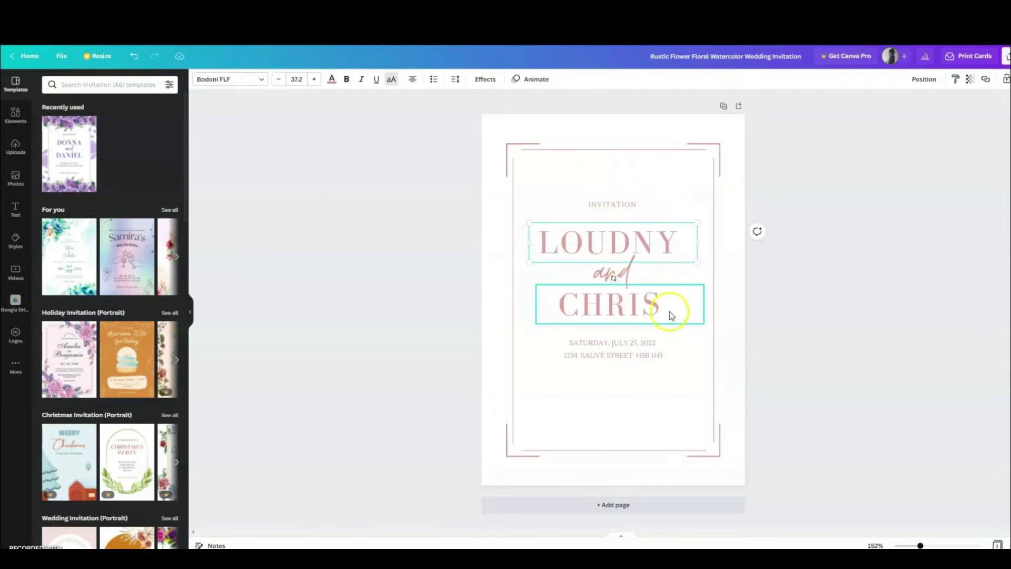
{"action": "mouse_move", "coordinate": [670, 309]}
{"action": "left_mouse_down"}
{"action": "mouse_move", "coordinate": [614, 302]}
{"action": "mouse_move", "coordinate": [669, 309]}
{"action": "left_mouse_up"}
{"action": "left_click", "coordinate": [549, 226]}
{"action": "mouse_move", "coordinate": [548, 222]}
{"action": "left_mouse_down"}
{"action": "mouse_move", "coordinate": [573, 258]}
{"action": "mouse_move", "coordinate": [561, 228]}
{"action": "mouse_move", "coordinate": [545, 227]}
{"action": "left_mouse_up"}
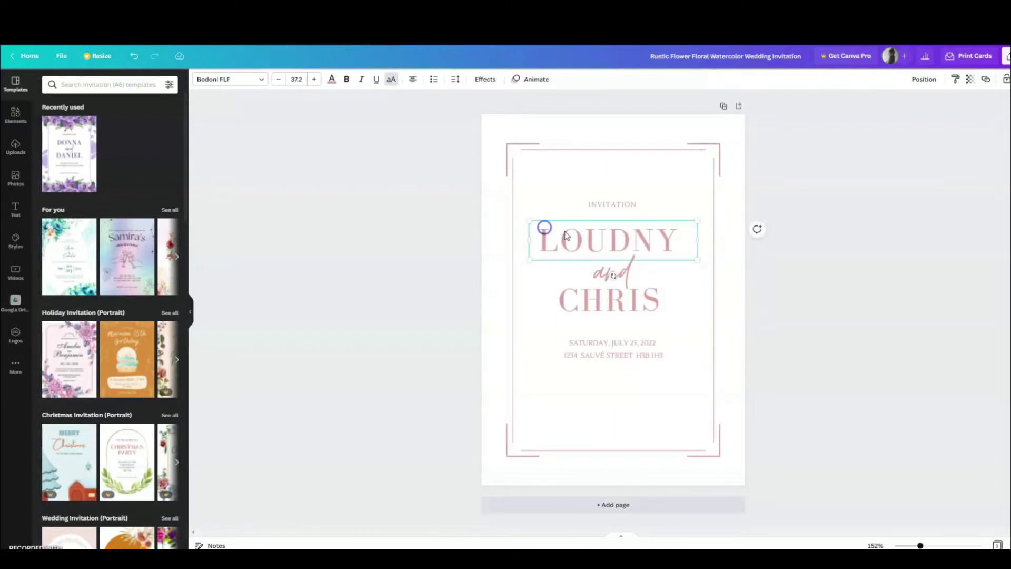
Try the Le Jour Script font on the upper name, and set the ampersand and that name in Moontime
{"action": "left_click", "coordinate": [256, 81]}
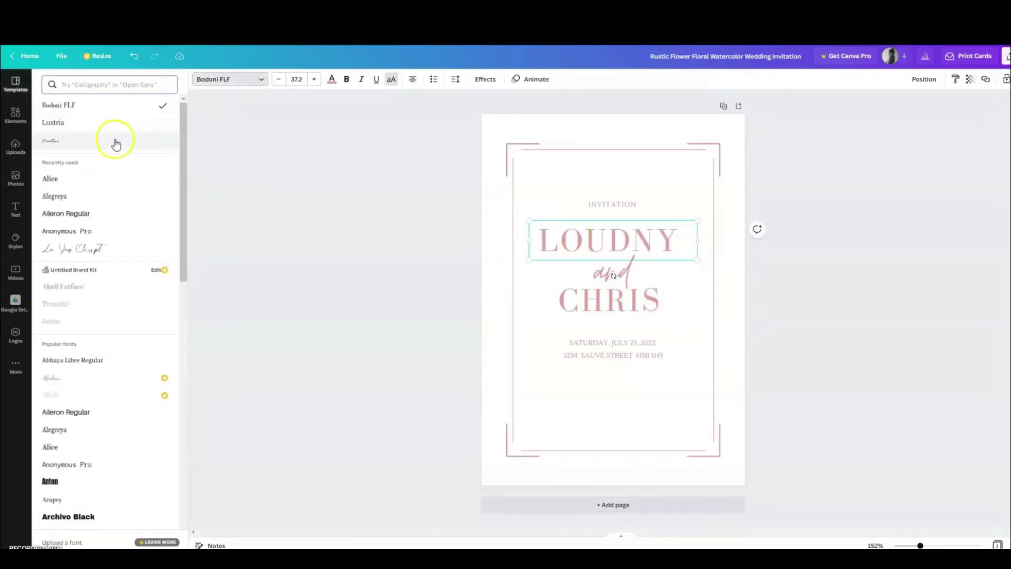
{"action": "left_click", "coordinate": [75, 250]}
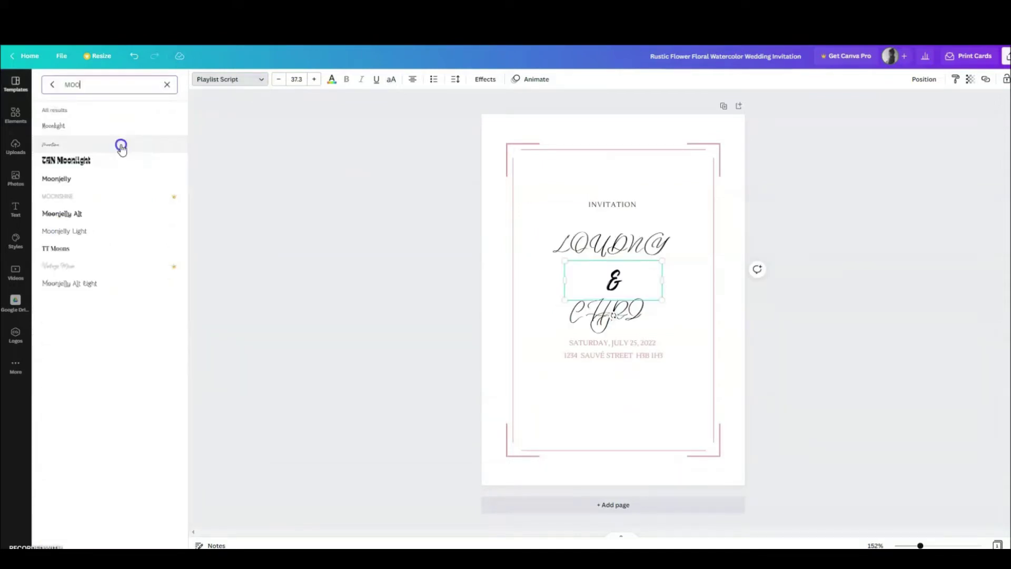
{"action": "left_click", "coordinate": [120, 144]}
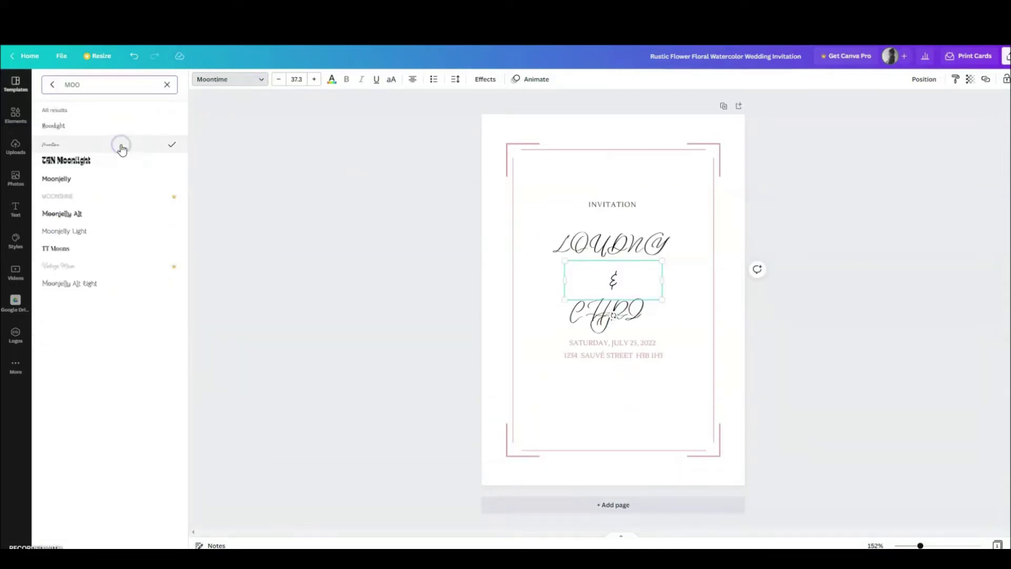
{"action": "left_click", "coordinate": [615, 252]}
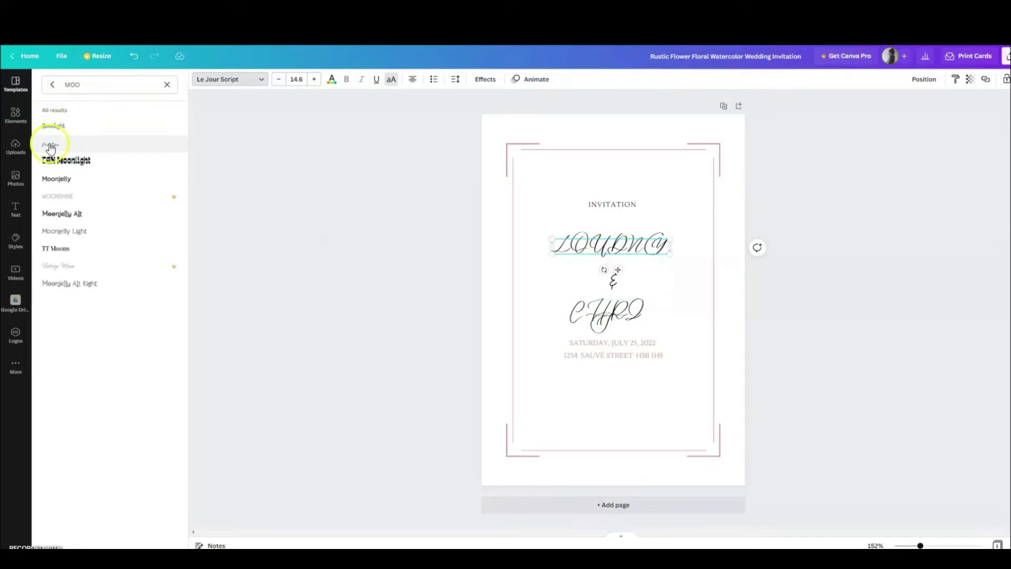
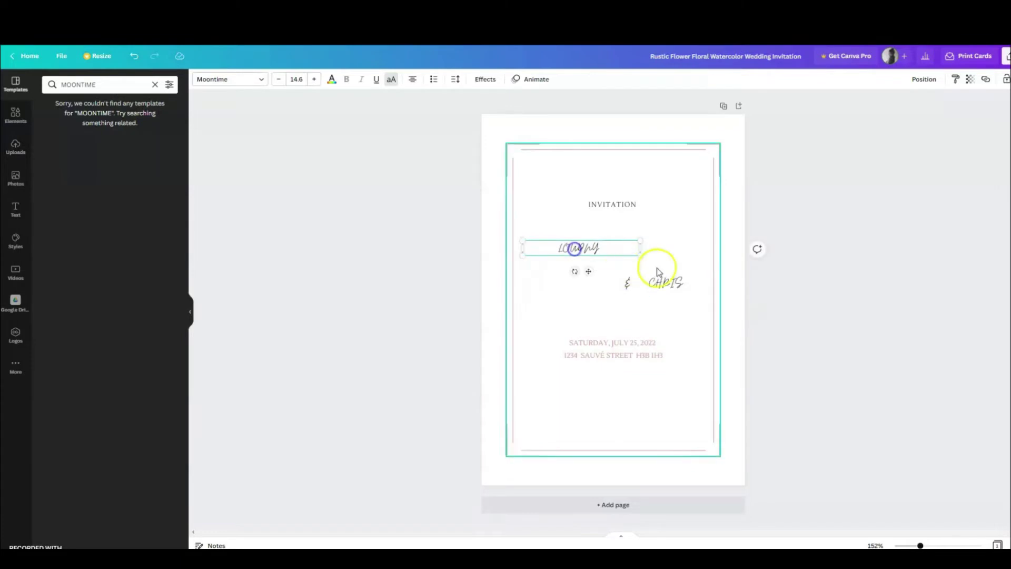
Move the ampersand and second name onto the first name's line, and shift the address higher
{"action": "left_click_drag", "start_coordinate": [627, 283], "coordinate": [621, 248]}
{"action": "left_click_drag", "start_coordinate": [667, 245], "coordinate": [666, 248]}
{"action": "left_click_drag", "start_coordinate": [620, 345], "coordinate": [626, 323]}
Enlarge the first partner's name to font size 28.3 beside the ampersand
{"action": "left_click_drag", "start_coordinate": [583, 248], "coordinate": [483, 243]}
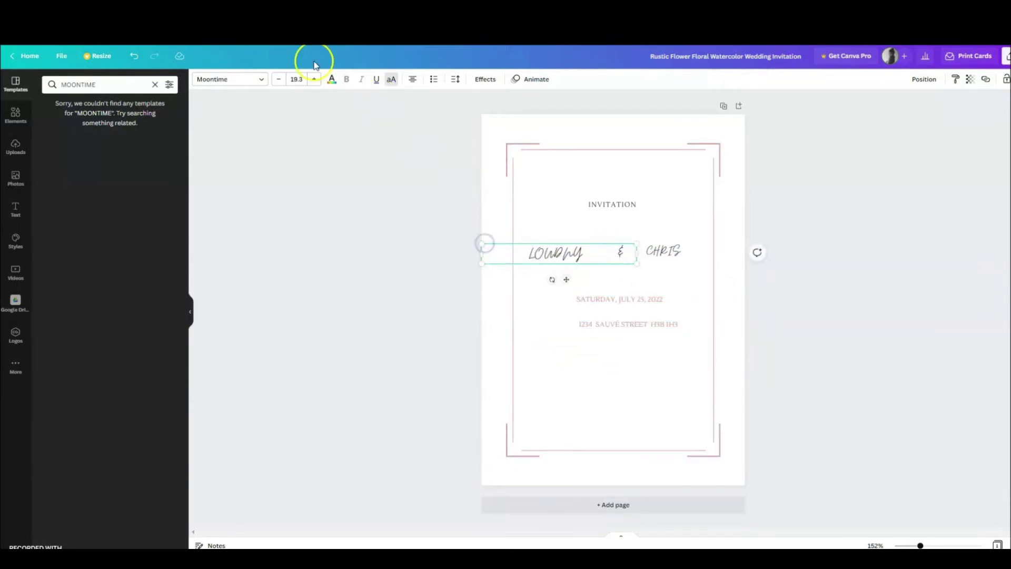
{"action": "left_click", "coordinate": [314, 79]}
{"action": "left_click", "coordinate": [315, 79]}
{"action": "left_click", "coordinate": [314, 79]}
{"action": "left_click", "coordinate": [315, 79]}
{"action": "left_click", "coordinate": [314, 79]}
{"action": "left_click", "coordinate": [314, 79]}
{"action": "left_click", "coordinate": [315, 79]}
{"action": "left_click", "coordinate": [314, 79]}
{"action": "left_click", "coordinate": [315, 79]}
Enlarge the second partner's name to font size 26.1, and align both names around the ampersand
{"action": "left_click", "coordinate": [677, 257]}
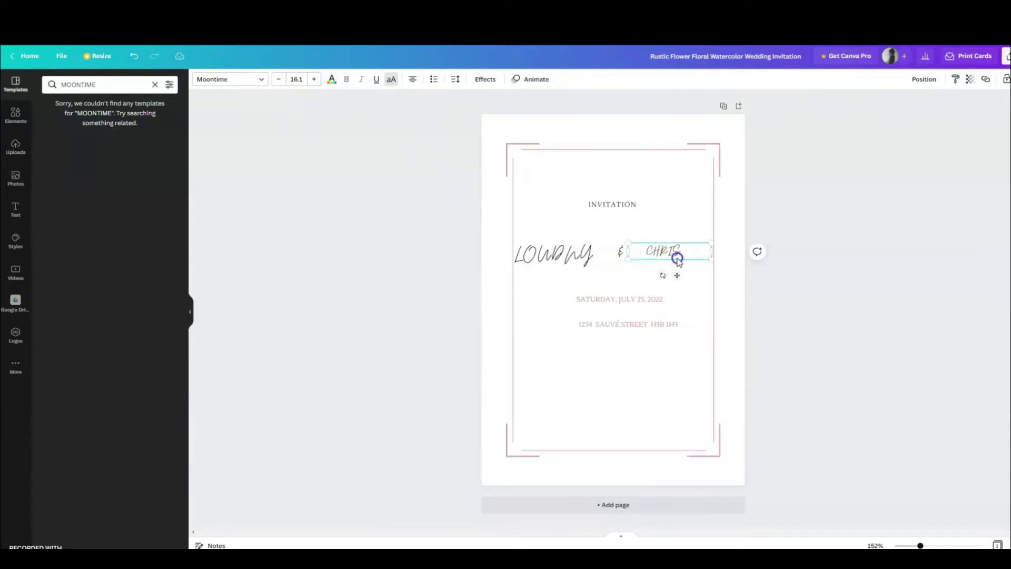
{"action": "left_click", "coordinate": [314, 79]}
{"action": "left_click", "coordinate": [314, 79]}
{"action": "left_click", "coordinate": [314, 79]}
{"action": "left_click", "coordinate": [314, 79]}
{"action": "left_click", "coordinate": [314, 79]}
{"action": "left_click", "coordinate": [315, 79]}
{"action": "left_click", "coordinate": [315, 79]}
{"action": "left_click", "coordinate": [314, 79]}
{"action": "left_click_drag", "start_coordinate": [567, 262], "coordinate": [579, 259]}
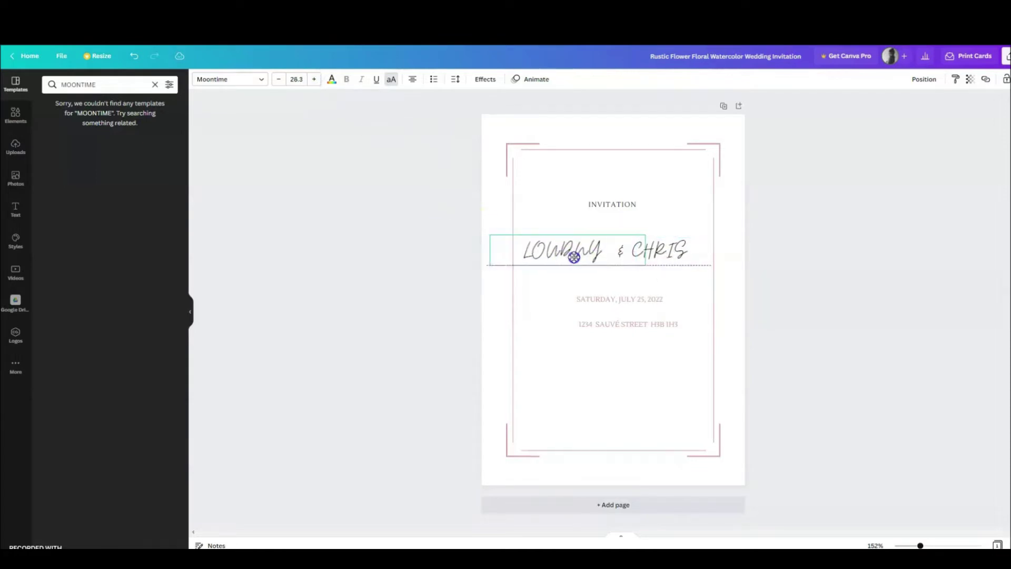
{"action": "left_click_drag", "start_coordinate": [662, 248], "coordinate": [673, 251]}
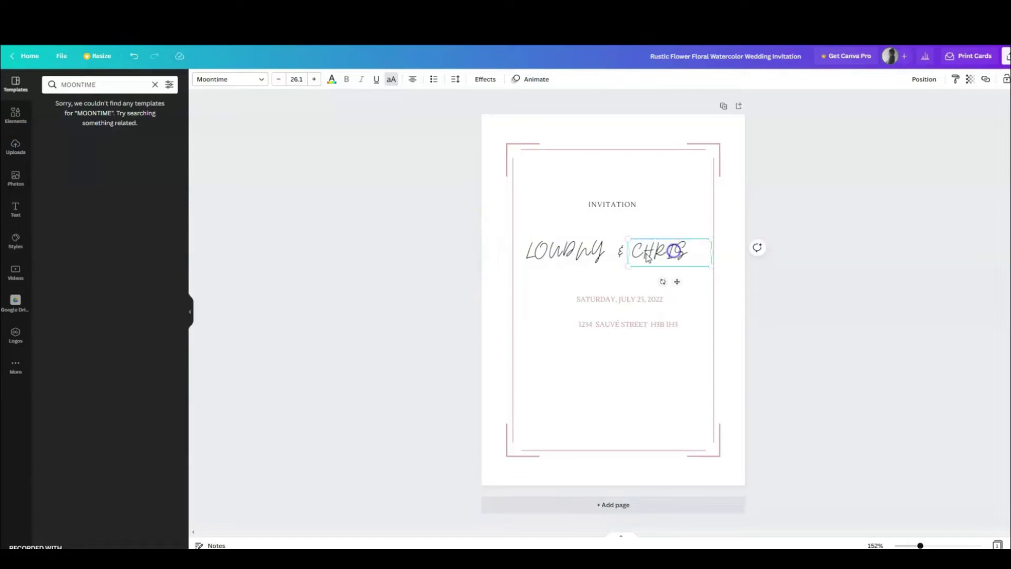
Move the address and date lines lower to open up space beneath the names
{"action": "left_click", "coordinate": [614, 204]}
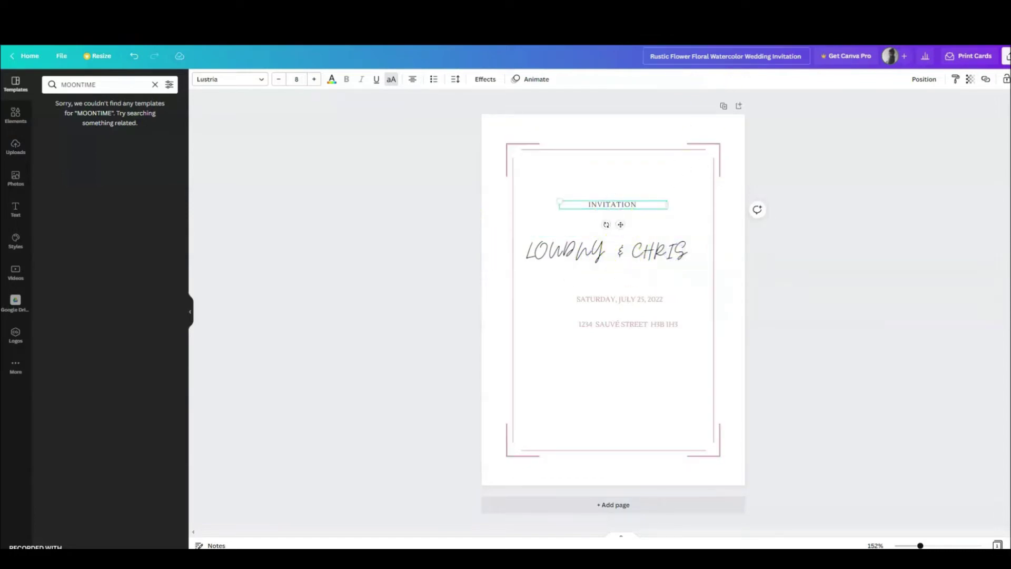
{"action": "left_click_drag", "start_coordinate": [613, 325], "coordinate": [605, 368]}
{"action": "left_click_drag", "start_coordinate": [648, 298], "coordinate": [643, 334]}
{"action": "left_click", "coordinate": [633, 288]}
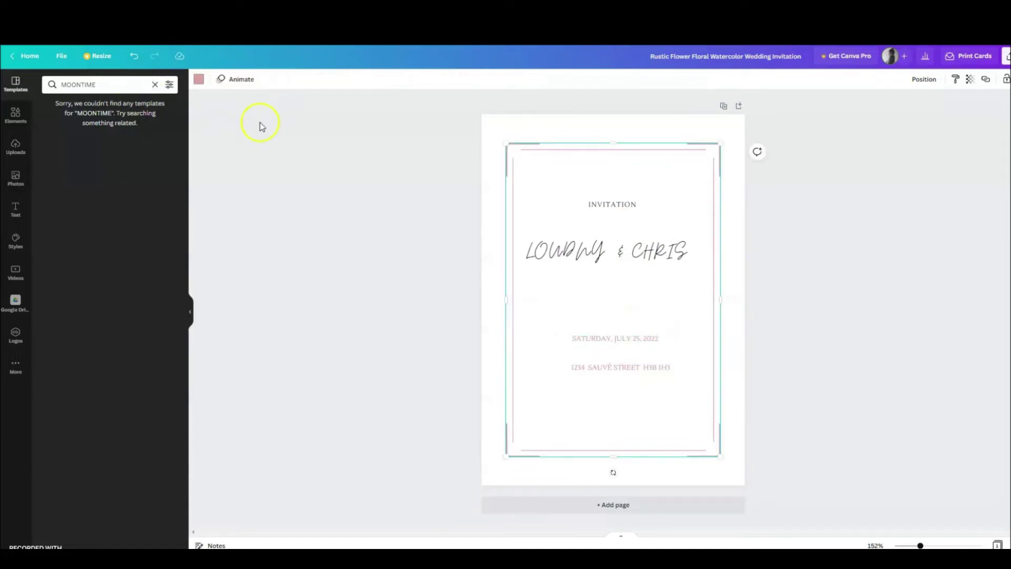
Recolour the "INVITATION" heading and both partners' names with the dusty pink document colour
{"action": "left_click", "coordinate": [605, 248]}
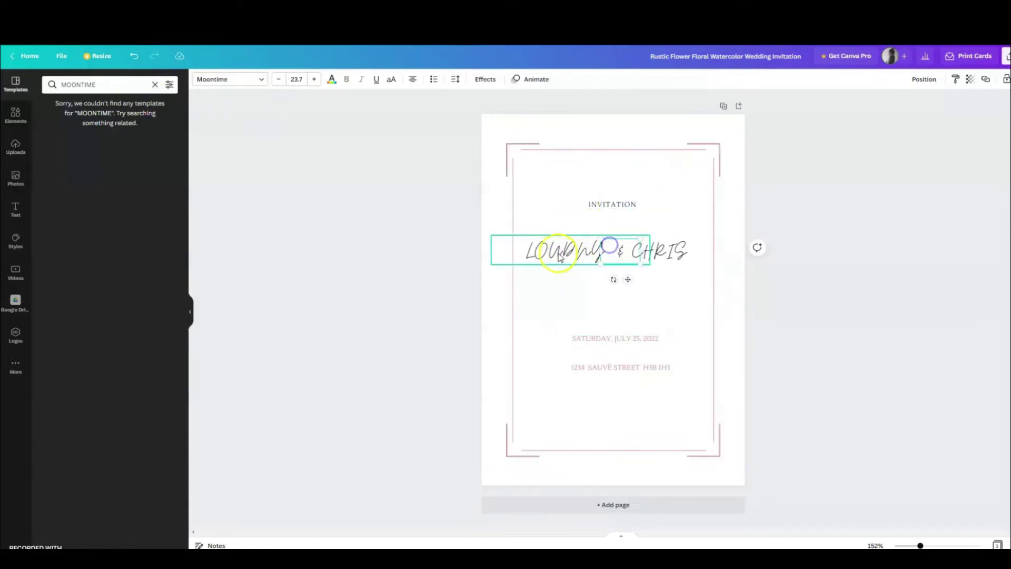
{"action": "left_click", "coordinate": [624, 203]}
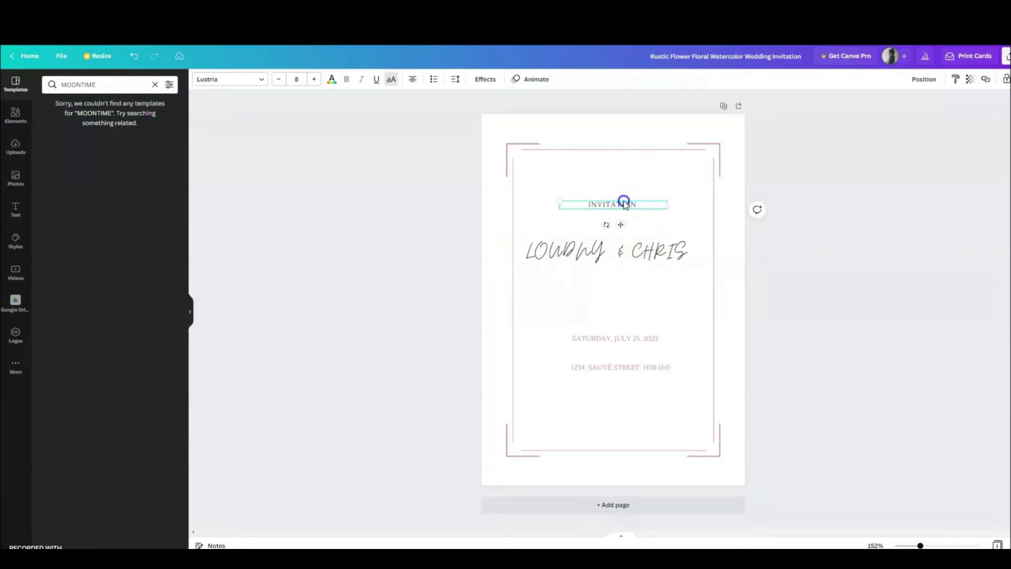
{"action": "left_click", "coordinate": [333, 86]}
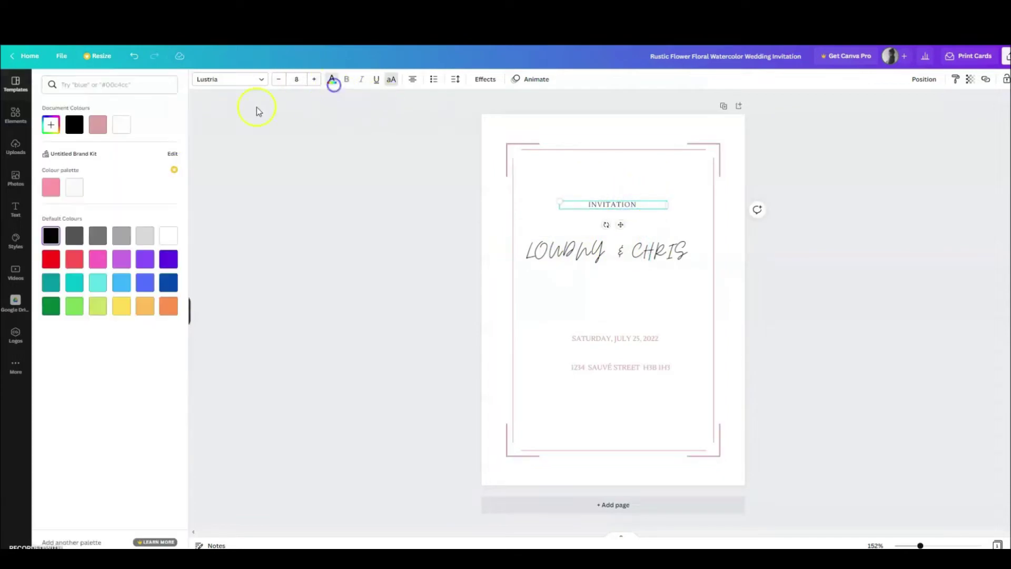
{"action": "left_click", "coordinate": [98, 124]}
{"action": "left_click", "coordinate": [497, 253]}
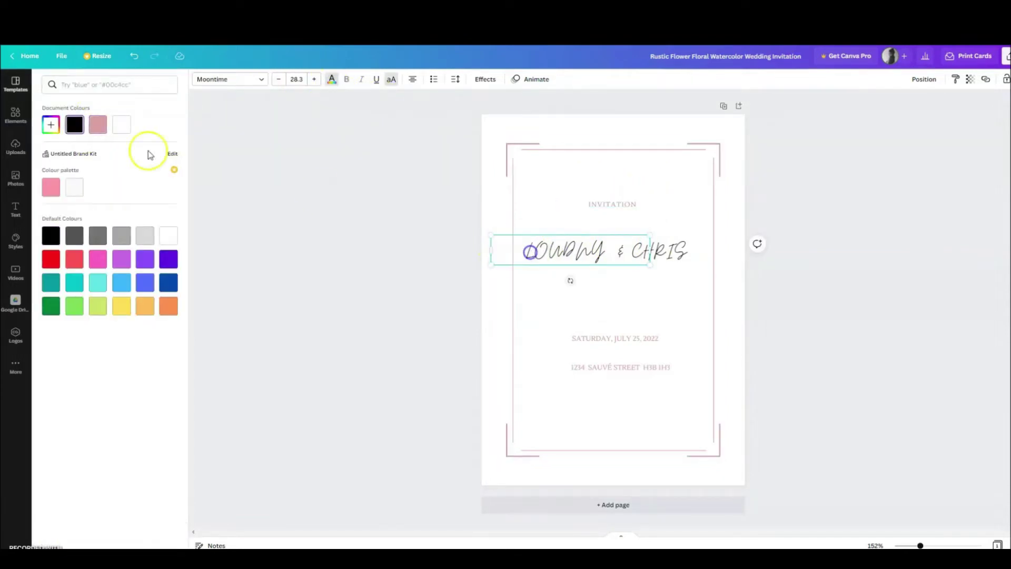
{"action": "left_click", "coordinate": [98, 124]}
{"action": "left_click", "coordinate": [684, 255]}
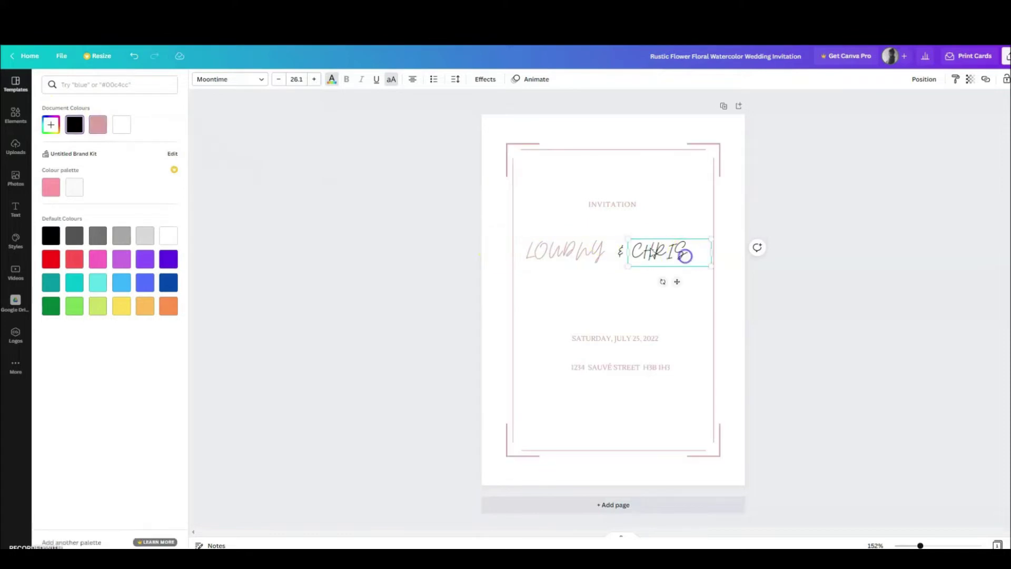
{"action": "left_click", "coordinate": [96, 128]}
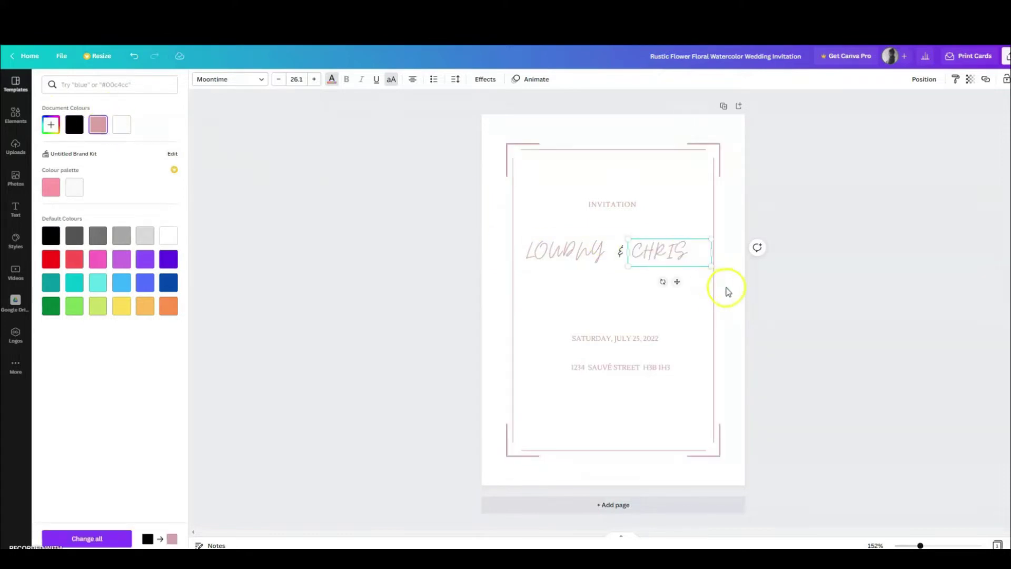
Recolour the ampersand between the two names with a custom darker dusty pink
{"action": "left_click", "coordinate": [641, 322]}
{"action": "left_click", "coordinate": [567, 261]}
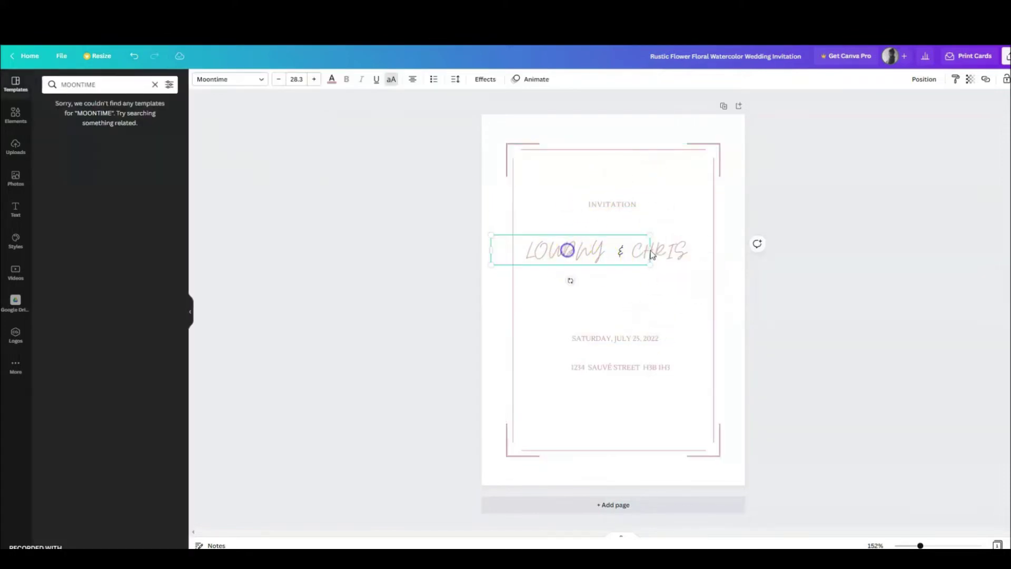
{"action": "left_click", "coordinate": [620, 251]}
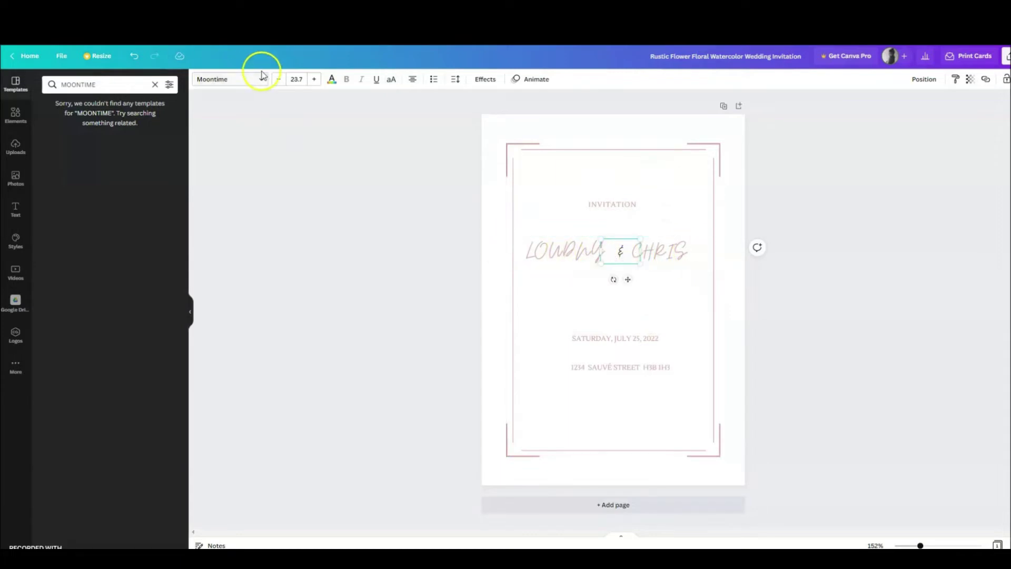
{"action": "left_click", "coordinate": [331, 81]}
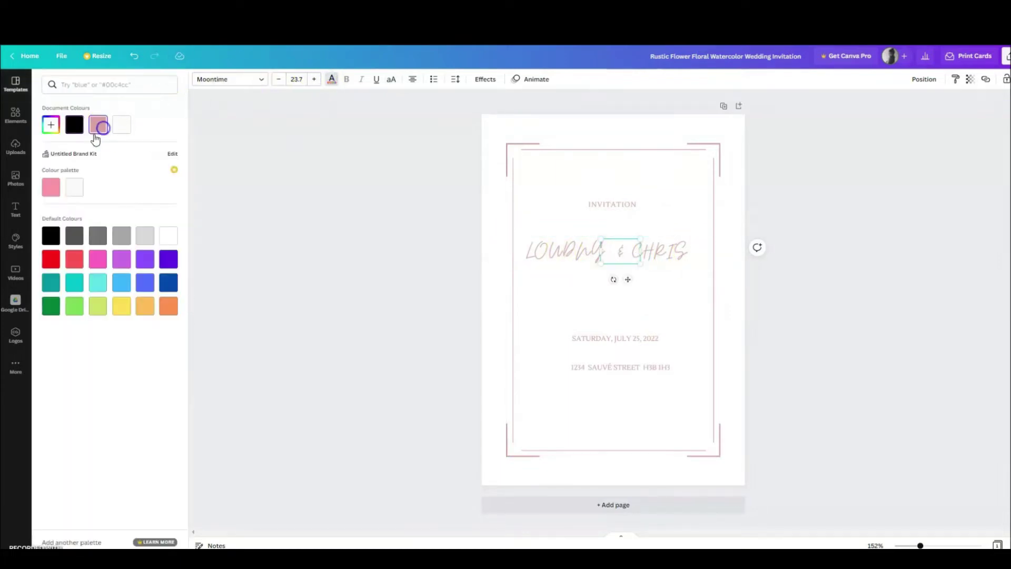
{"action": "left_click", "coordinate": [51, 126]}
{"action": "left_click_drag", "start_coordinate": [67, 154], "coordinate": [84, 152]}
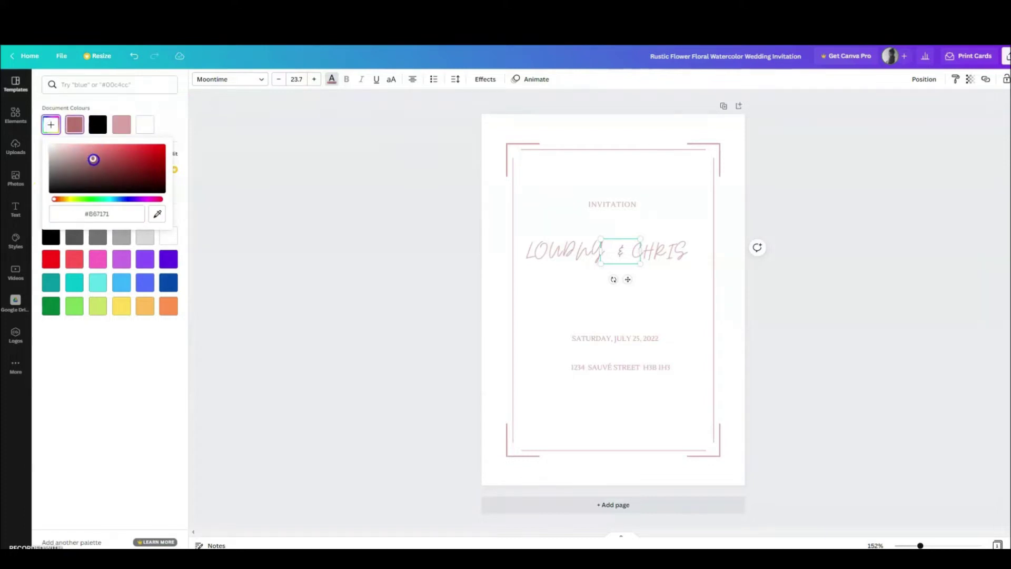
{"action": "left_click", "coordinate": [655, 248]}
{"action": "left_click", "coordinate": [556, 246]}
{"action": "right_click", "coordinate": [671, 257]}
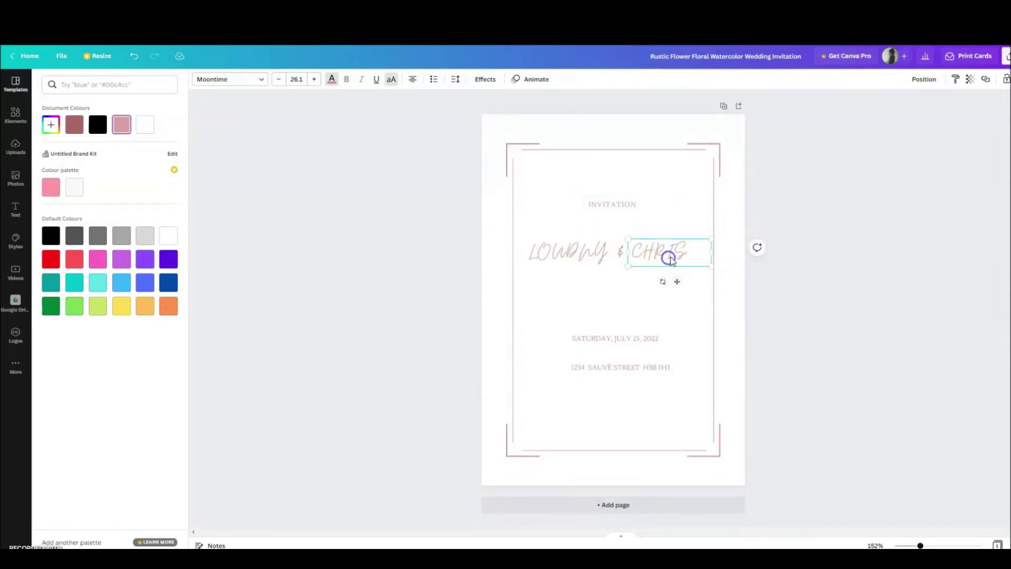
Delete the separate ampersand and second partner's name, and add "&" and the second partner's name to the first name's text box
{"action": "left_click", "coordinate": [615, 254]}
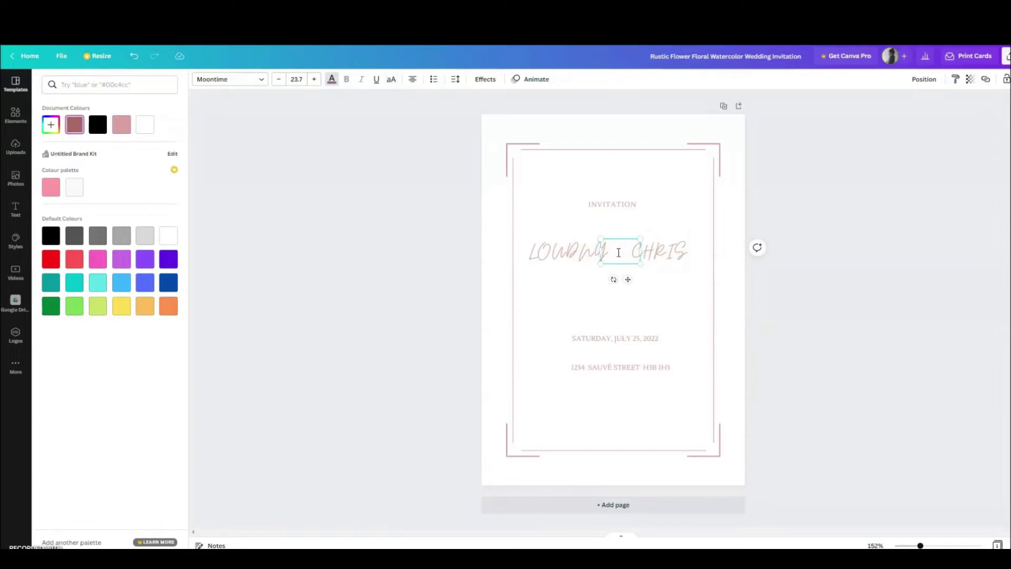
{"action": "left_click", "coordinate": [655, 248], "text": "shift"}
{"action": "key", "text": "Delete"}
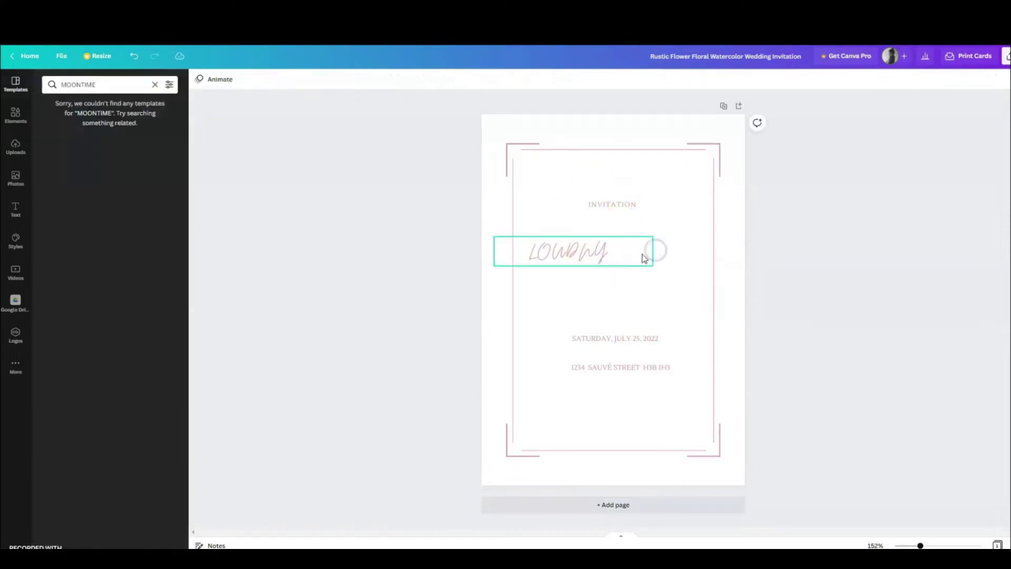
{"action": "left_click", "coordinate": [627, 258]}
{"action": "left_click", "coordinate": [627, 256]}
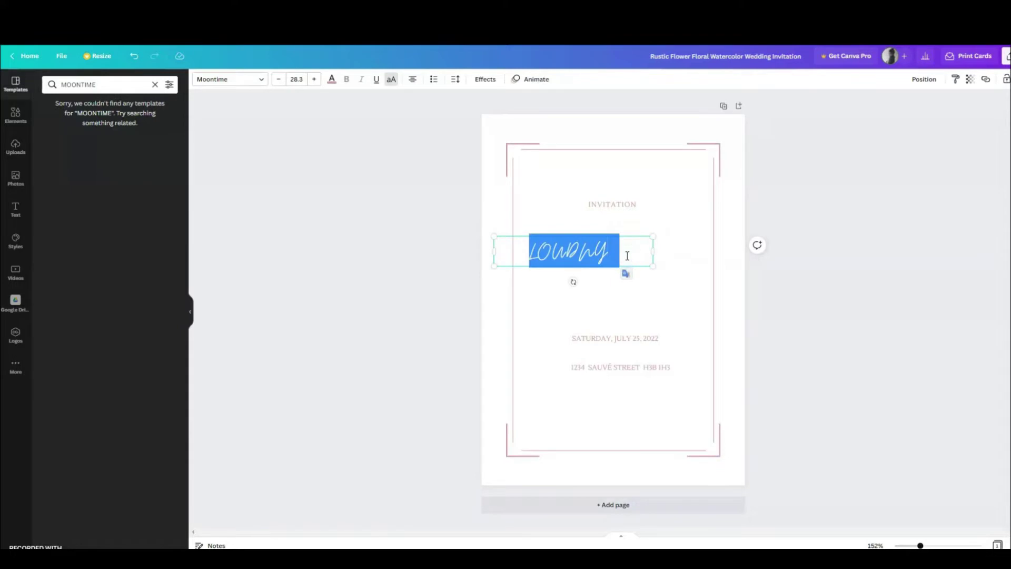
{"action": "left_click", "coordinate": [627, 256]}
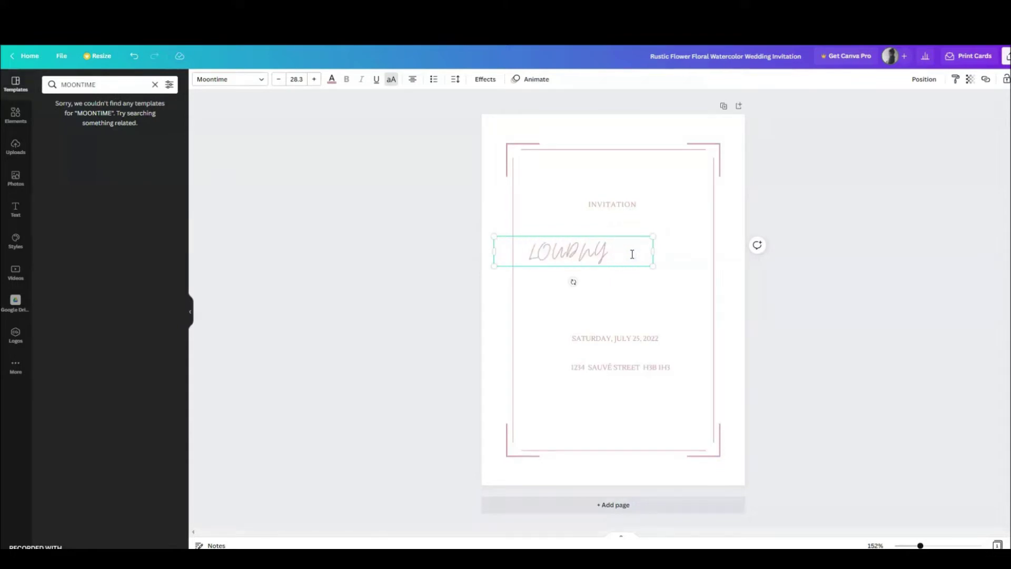
{"action": "type", "text": "&"}
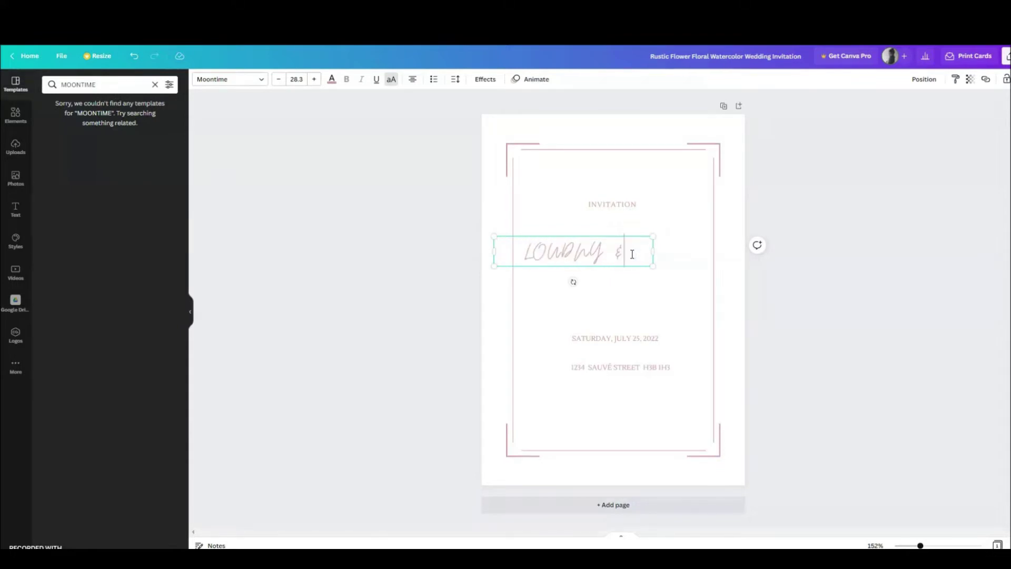
{"action": "type", "text": "CHRIS"}
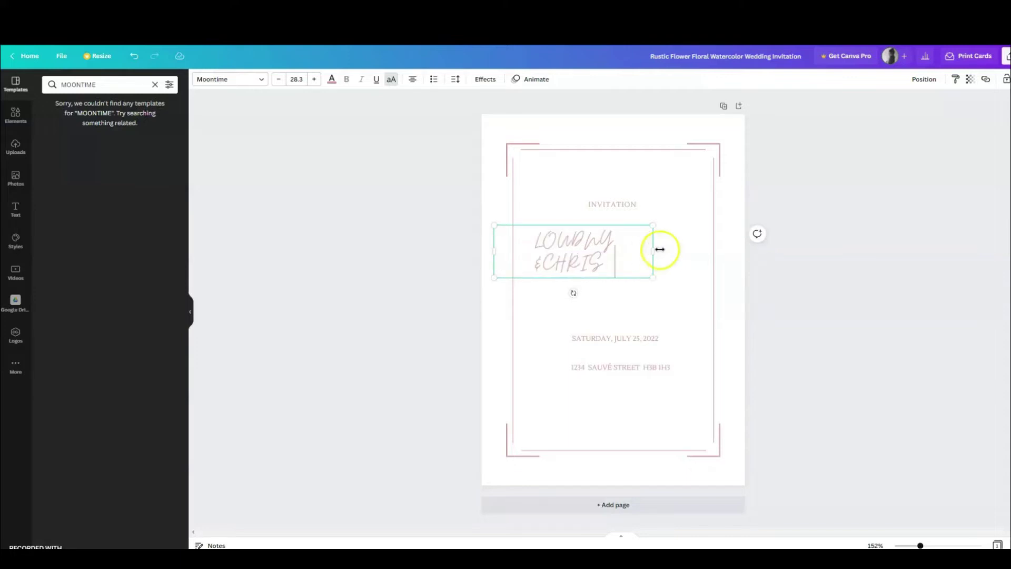
Widen the combined names text box to fit on one line, and even out the spacing around the ampersand
{"action": "left_click_drag", "start_coordinate": [654, 250], "coordinate": [706, 250]}
{"action": "mouse_move", "coordinate": [625, 250]}
{"action": "left_mouse_down"}
{"action": "mouse_move", "coordinate": [638, 254]}
{"action": "mouse_move", "coordinate": [627, 259]}
{"action": "left_mouse_up"}
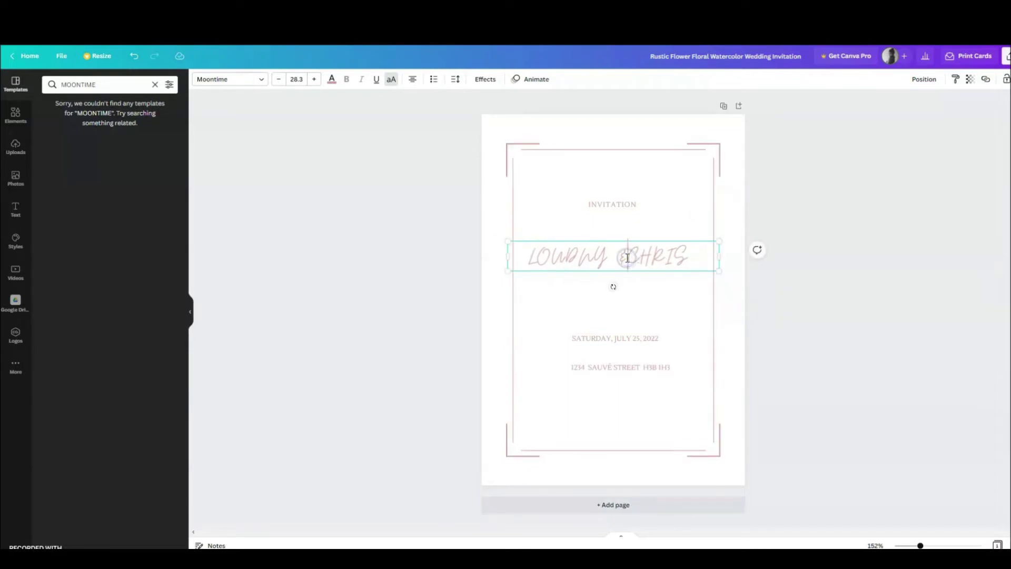
{"action": "key", "text": "BackSpace"}
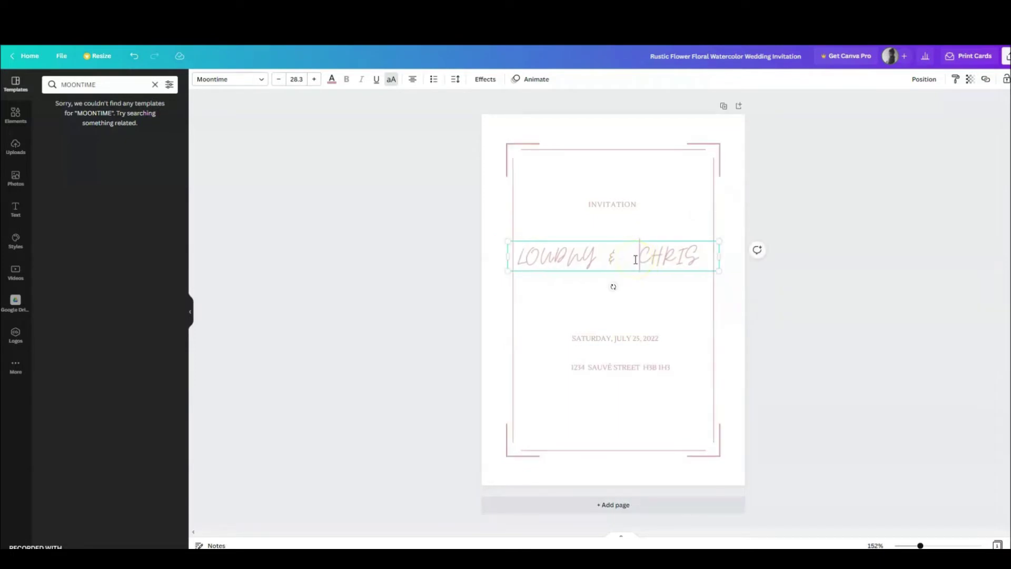
{"action": "key", "text": "BackSpace"}
Recolour the combined names line with custom colour #BB6868 and nudge it slightly higher
{"action": "left_click_drag", "start_coordinate": [695, 258], "coordinate": [521, 258]}
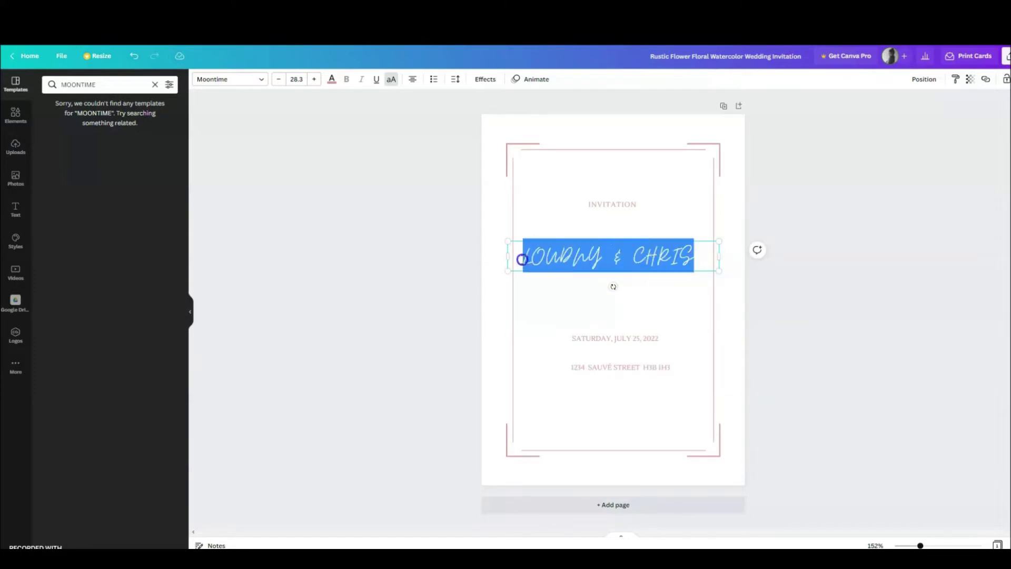
{"action": "left_click", "coordinate": [329, 79]}
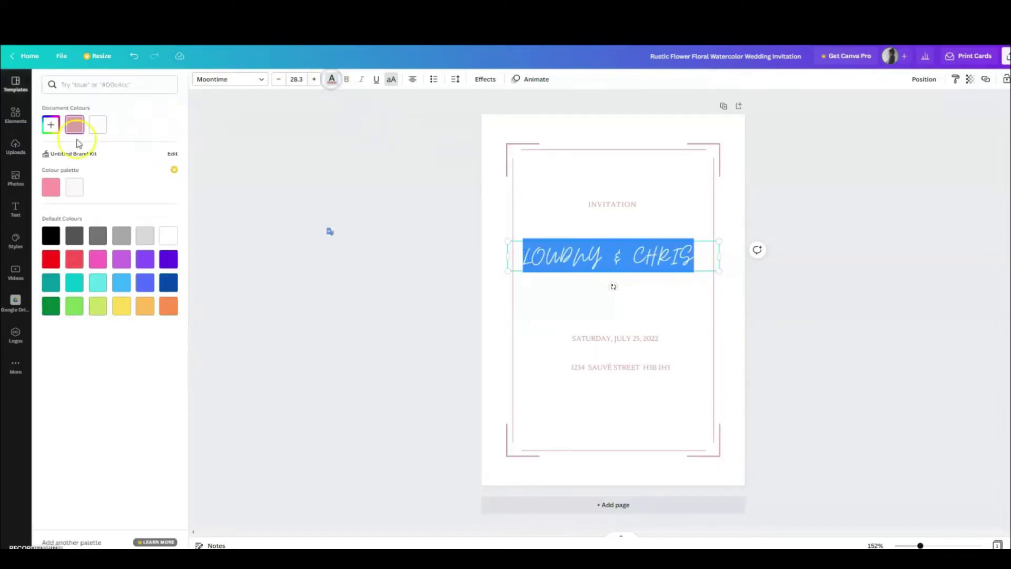
{"action": "left_click", "coordinate": [51, 125]}
{"action": "left_click_drag", "start_coordinate": [79, 152], "coordinate": [102, 151]}
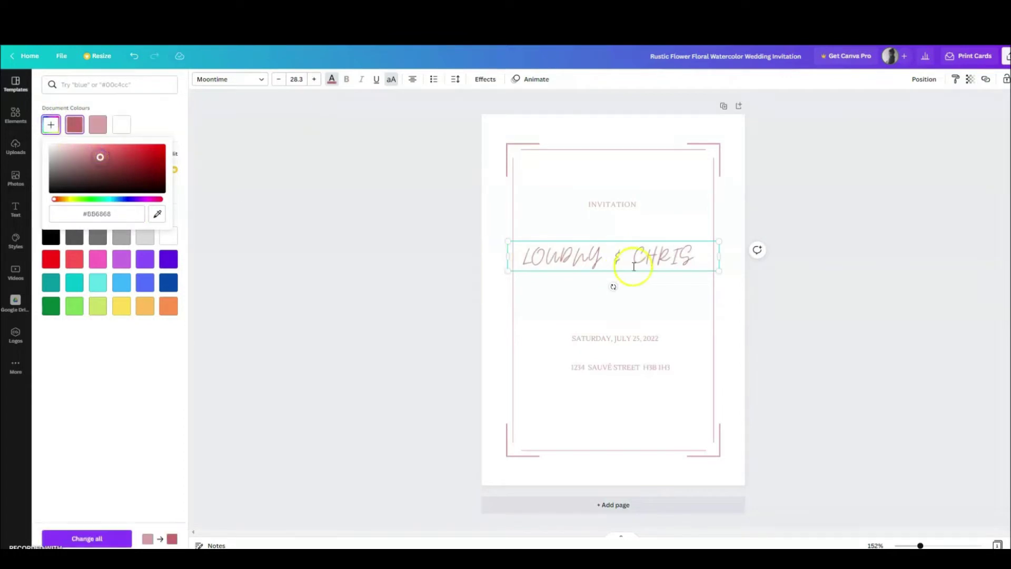
{"action": "left_click", "coordinate": [637, 310]}
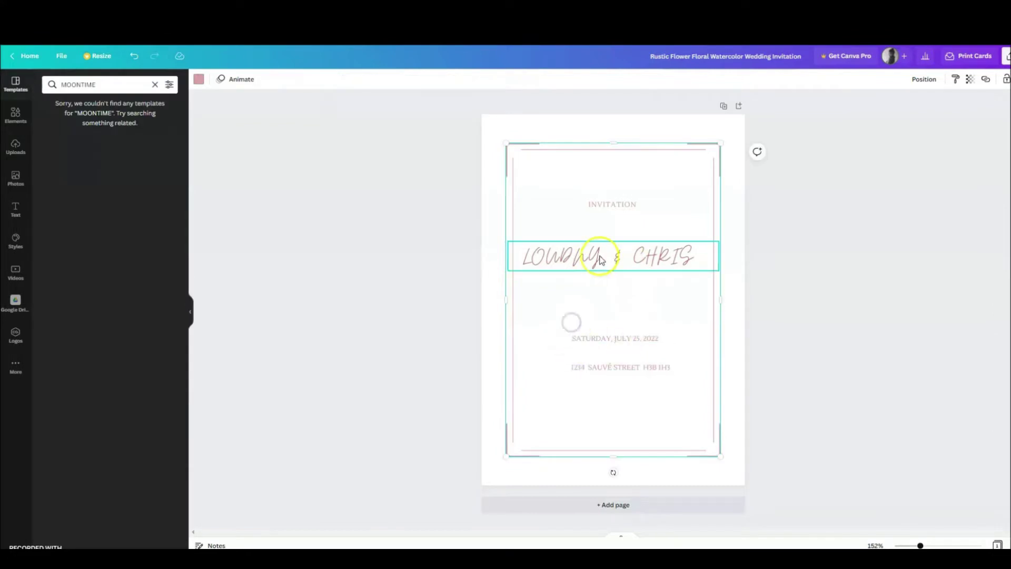
{"action": "left_click_drag", "start_coordinate": [598, 256], "coordinate": [600, 249]}
Clear the "MOONTIME" term from the template search
{"action": "left_click", "coordinate": [610, 205]}
{"action": "left_click", "coordinate": [562, 158]}
{"action": "left_click", "coordinate": [610, 305]}
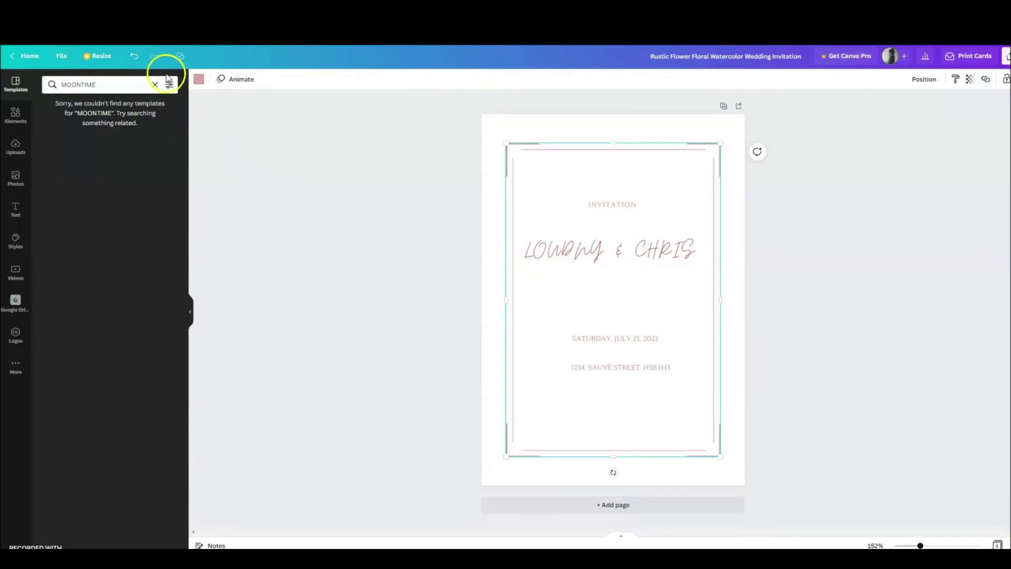
{"action": "left_click", "coordinate": [155, 84]}
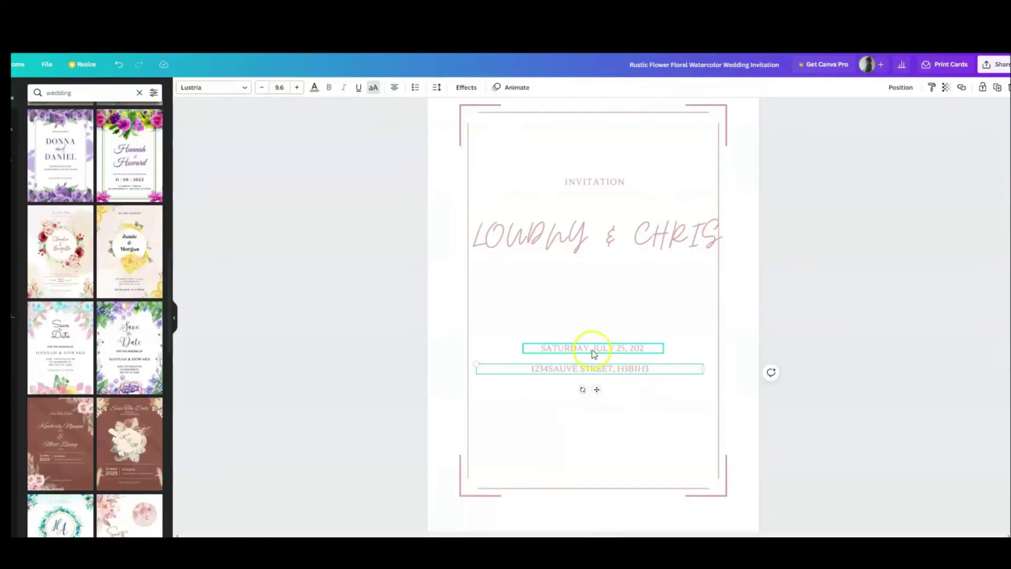
Add a subheading text box and place it between the names and the date line
{"action": "left_click", "coordinate": [600, 264]}
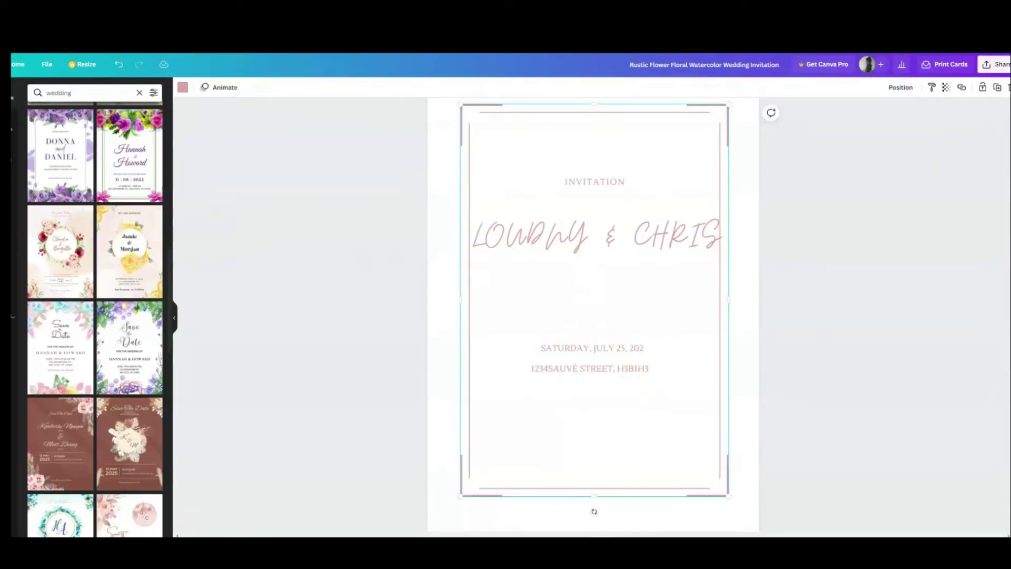
{"action": "left_click", "coordinate": [21, 192]}
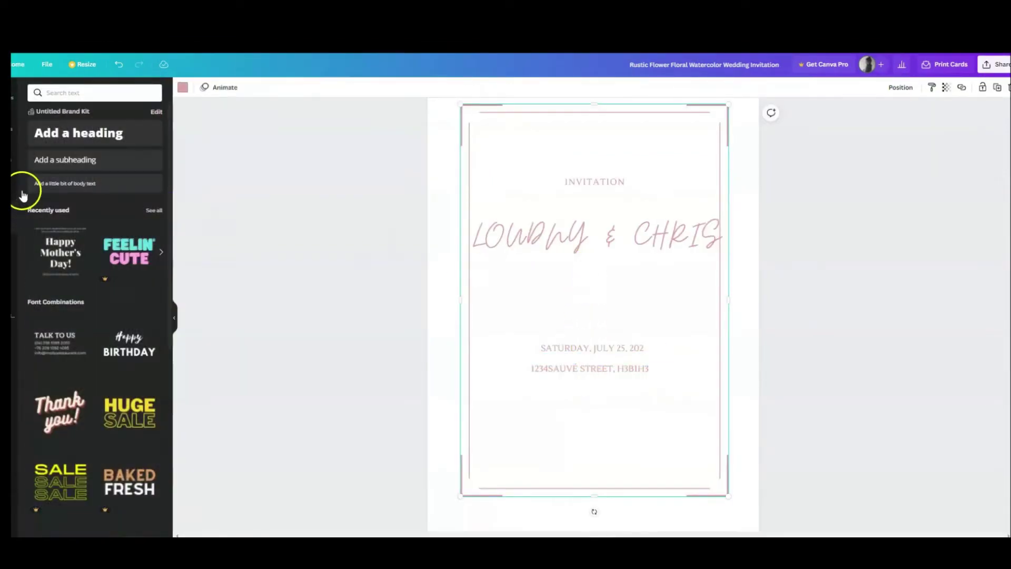
{"action": "left_click", "coordinate": [58, 160]}
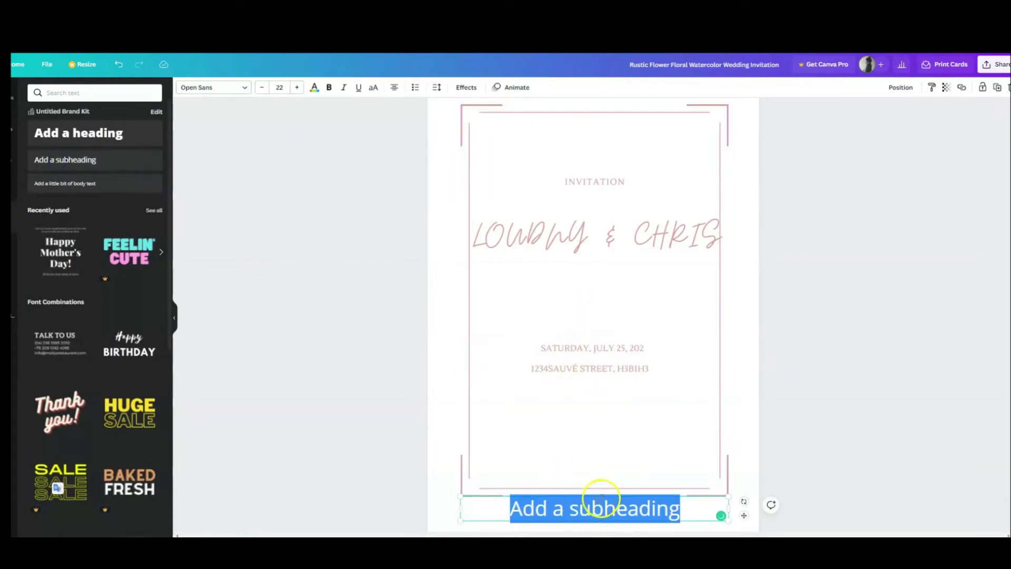
{"action": "left_click", "coordinate": [590, 509]}
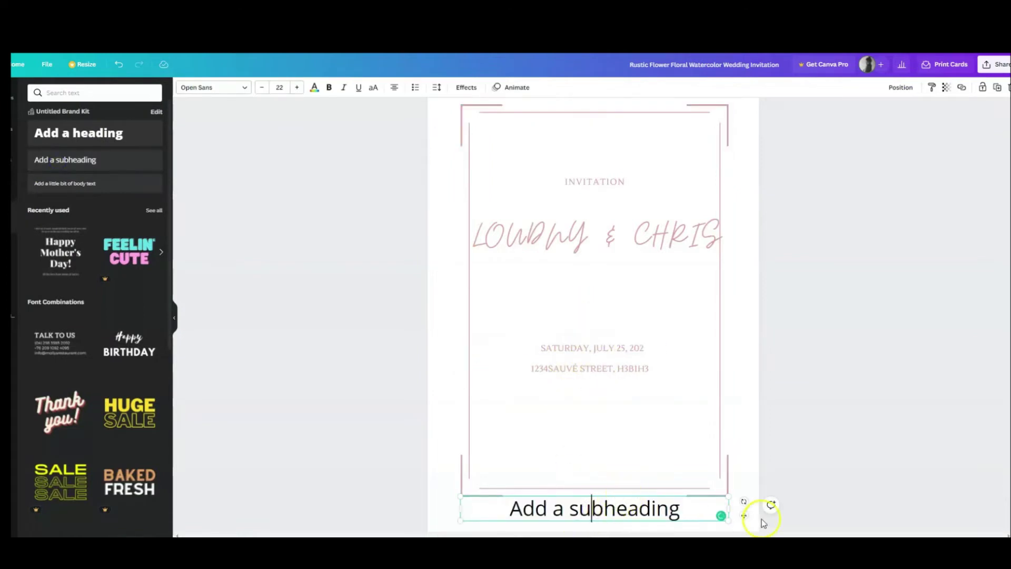
{"action": "left_click_drag", "start_coordinate": [661, 482], "coordinate": [653, 271]}
Replace the subheading placeholder with "Would like to invite to their Marriage"
{"action": "left_click_drag", "start_coordinate": [494, 283], "coordinate": [667, 286]}
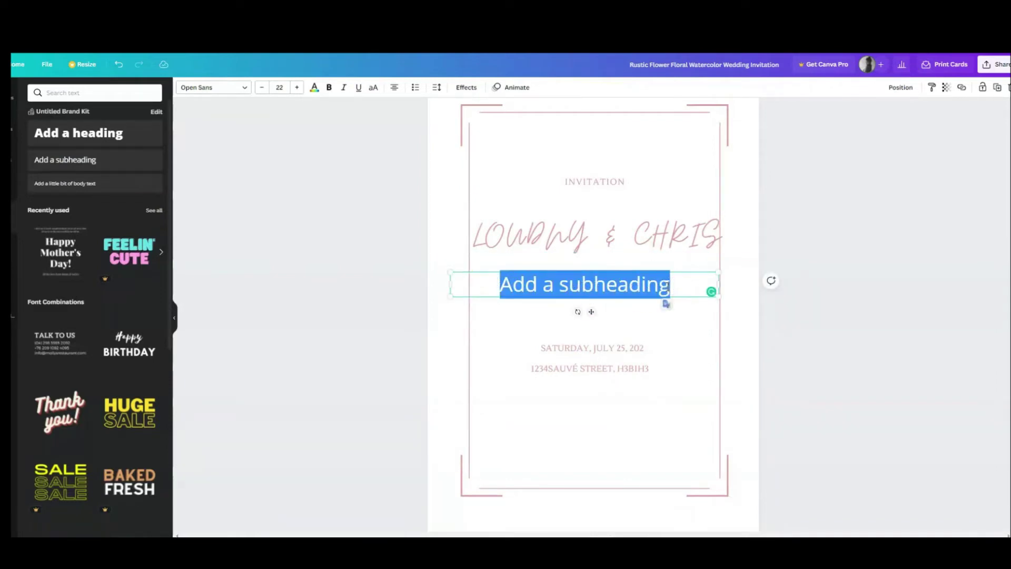
{"action": "type", "text": "Would "}
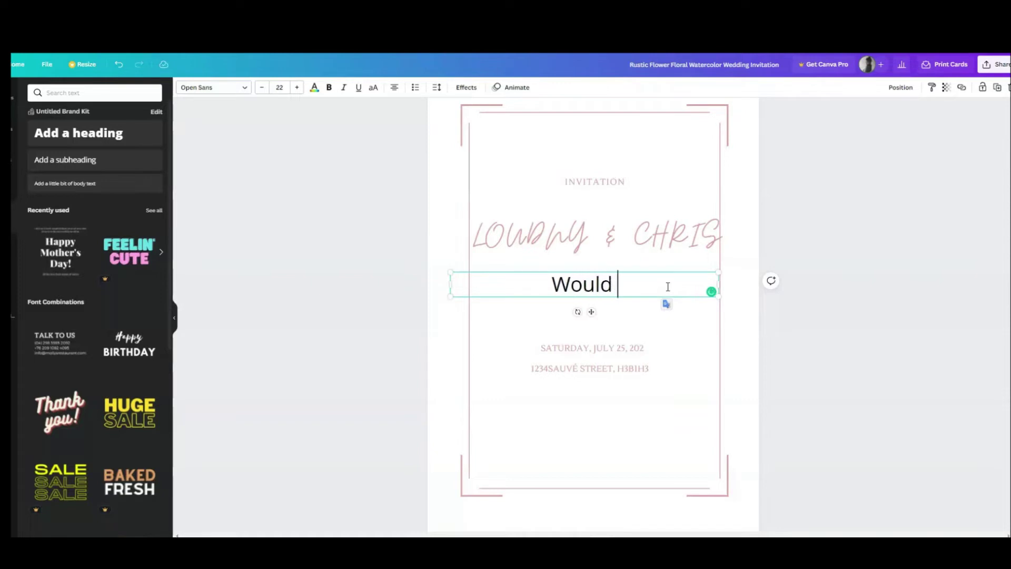
{"action": "type", "text": "like to invite "}
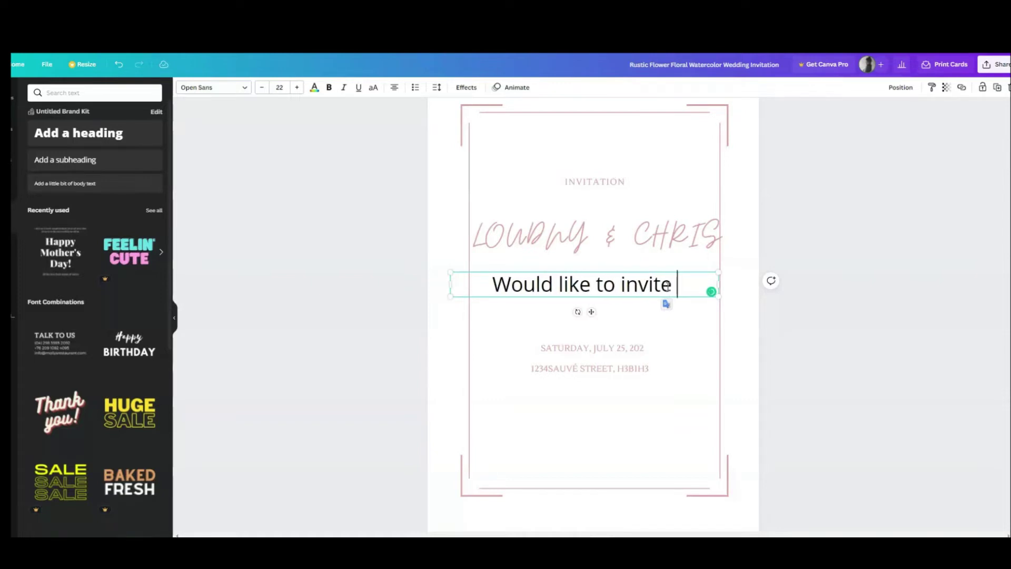
{"action": "type", "text": "to their "}
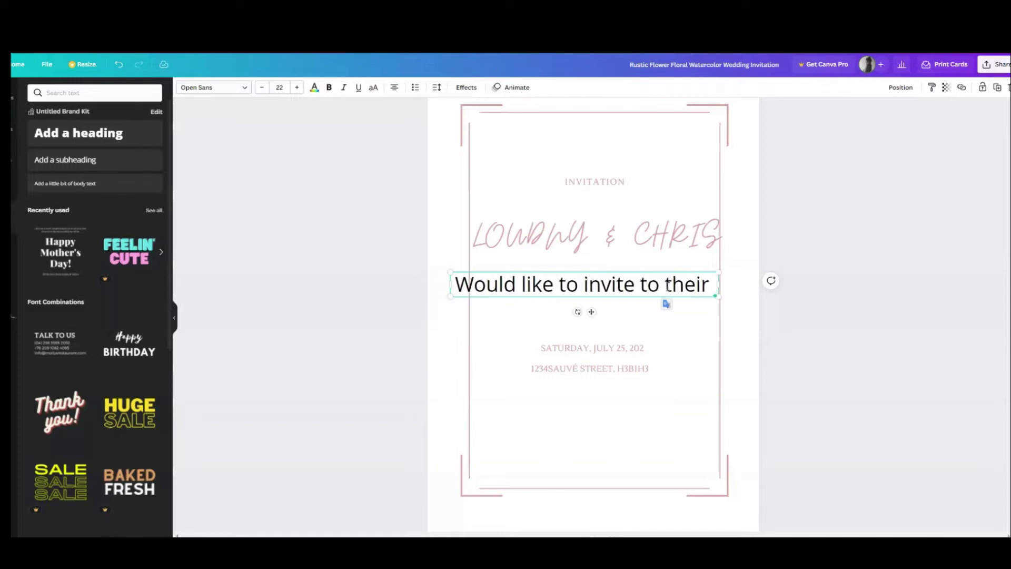
{"action": "type", "text": "Mar"}
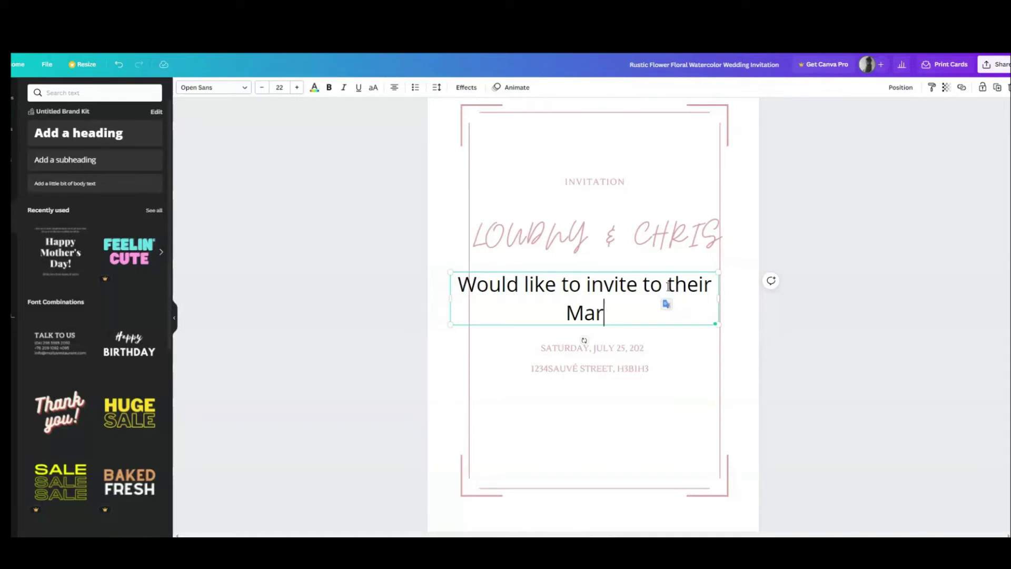
{"action": "type", "text": "riage"}
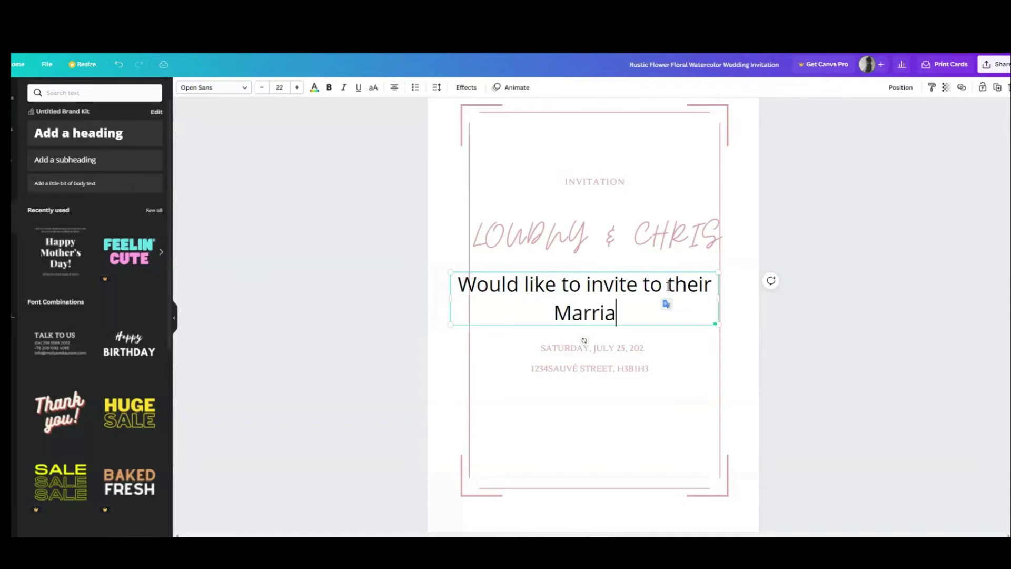
Reduce the "Would like to invite to their Marriage" line to font size 16 and centre it beneath the names
{"action": "left_click_drag", "start_coordinate": [456, 284], "coordinate": [647, 312]}
{"action": "left_click", "coordinate": [262, 88]}
{"action": "left_click", "coordinate": [263, 88]}
{"action": "left_click", "coordinate": [263, 88]}
{"action": "left_click", "coordinate": [263, 88]}
{"action": "left_click", "coordinate": [262, 89]}
{"action": "left_click", "coordinate": [263, 89]}
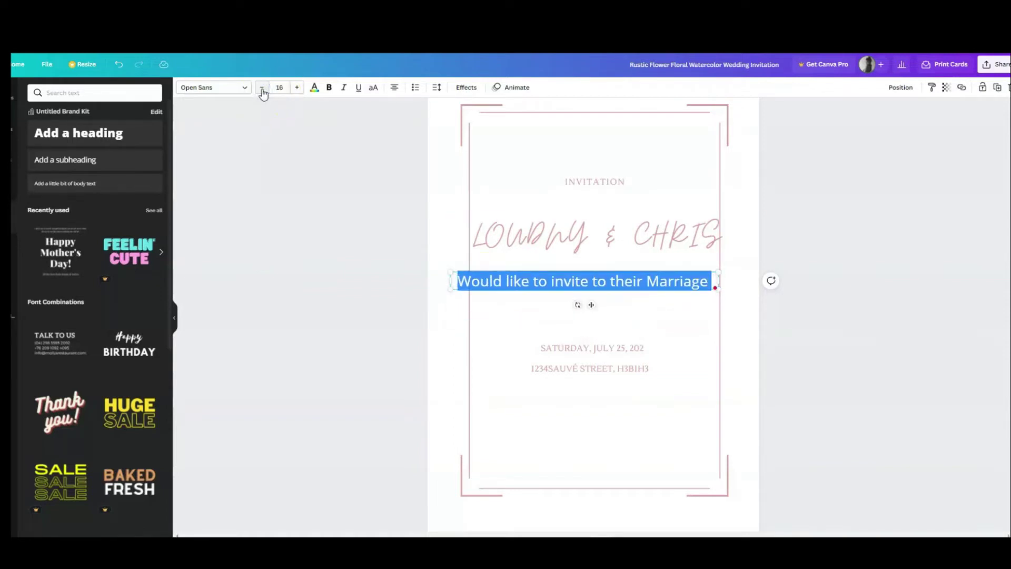
{"action": "left_click", "coordinate": [504, 210]}
{"action": "left_click_drag", "start_coordinate": [602, 285], "coordinate": [609, 283]}
Recolour the names, the date line and the address line with the black document colour
{"action": "left_click", "coordinate": [541, 235]}
{"action": "left_click", "coordinate": [314, 87]}
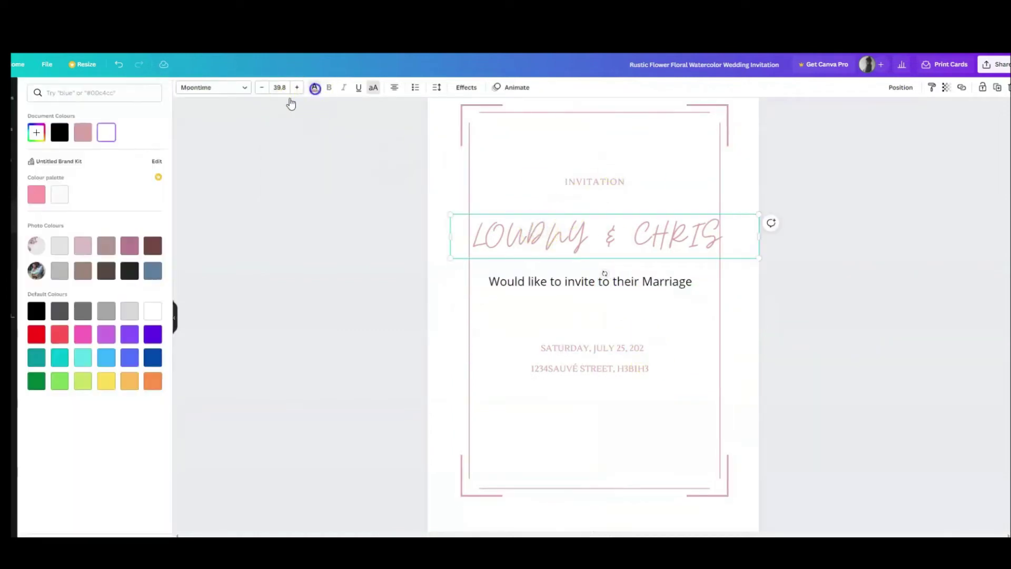
{"action": "left_click", "coordinate": [59, 132]}
{"action": "left_click", "coordinate": [572, 350]}
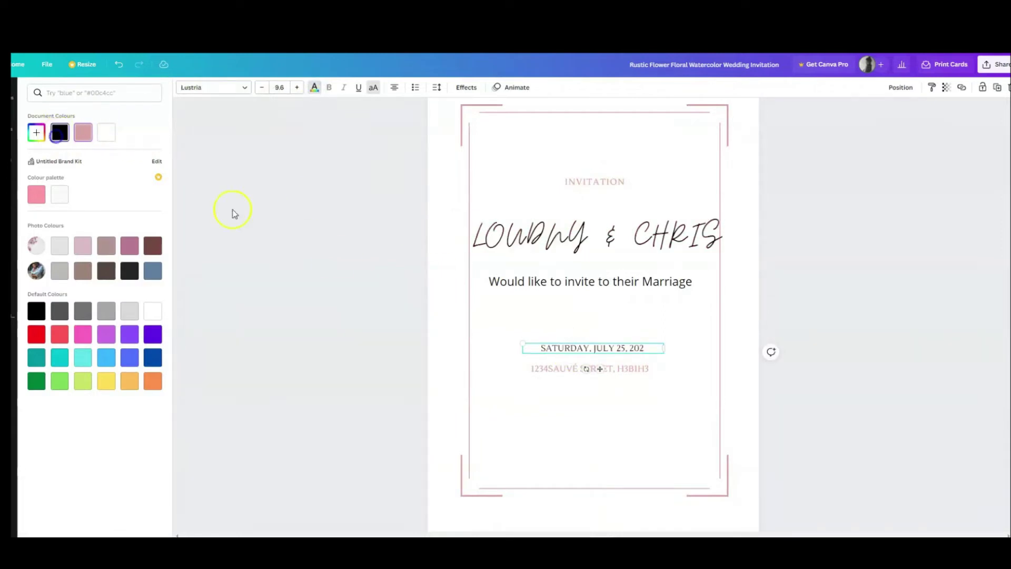
{"action": "left_click", "coordinate": [625, 372]}
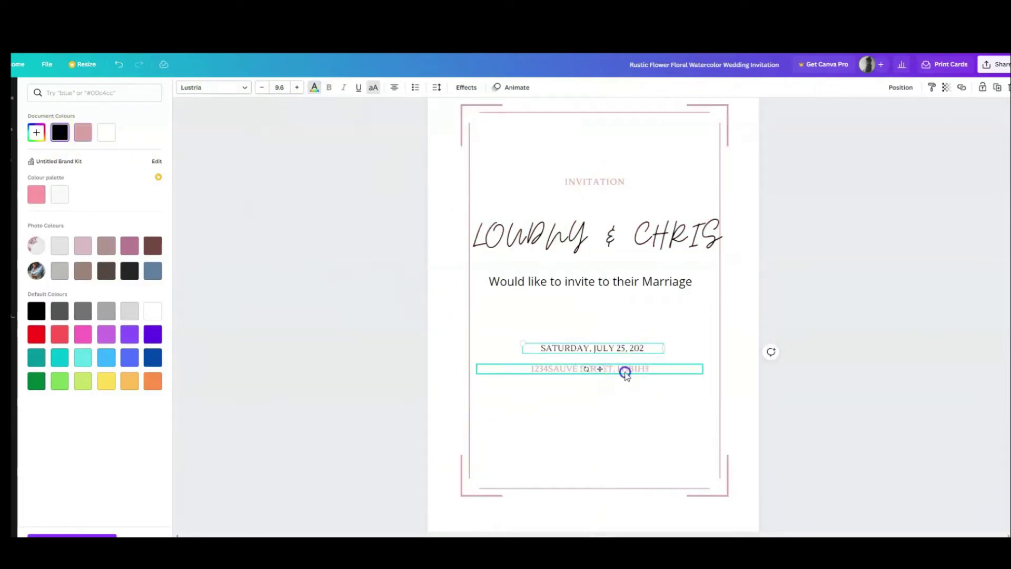
{"action": "left_click", "coordinate": [60, 132]}
Shift the names and invitation wording slightly down and add a subheading text box below the address line
{"action": "left_click_drag", "start_coordinate": [589, 298], "coordinate": [590, 249]}
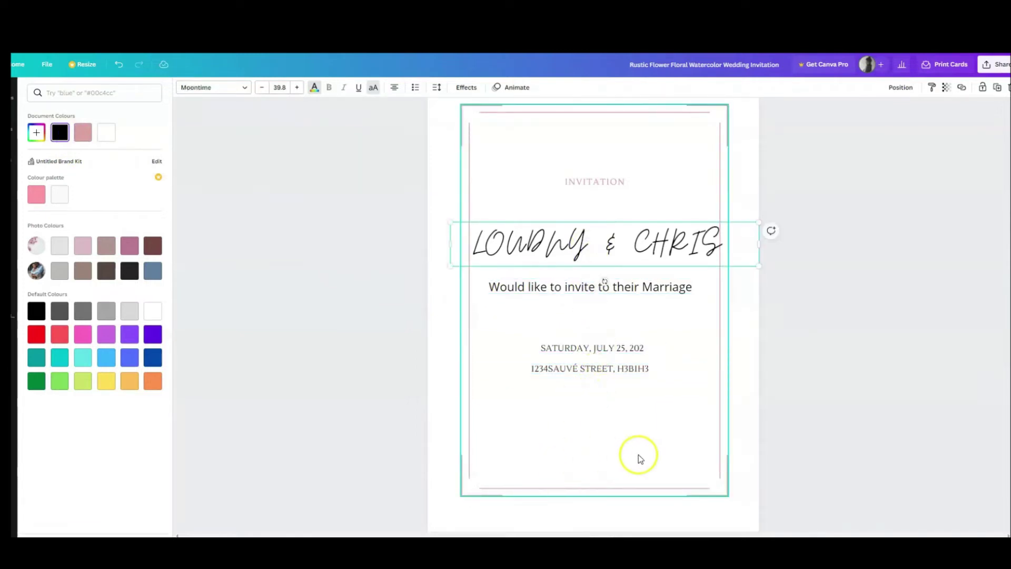
{"action": "left_click", "coordinate": [586, 432]}
{"action": "right_click", "coordinate": [580, 425]}
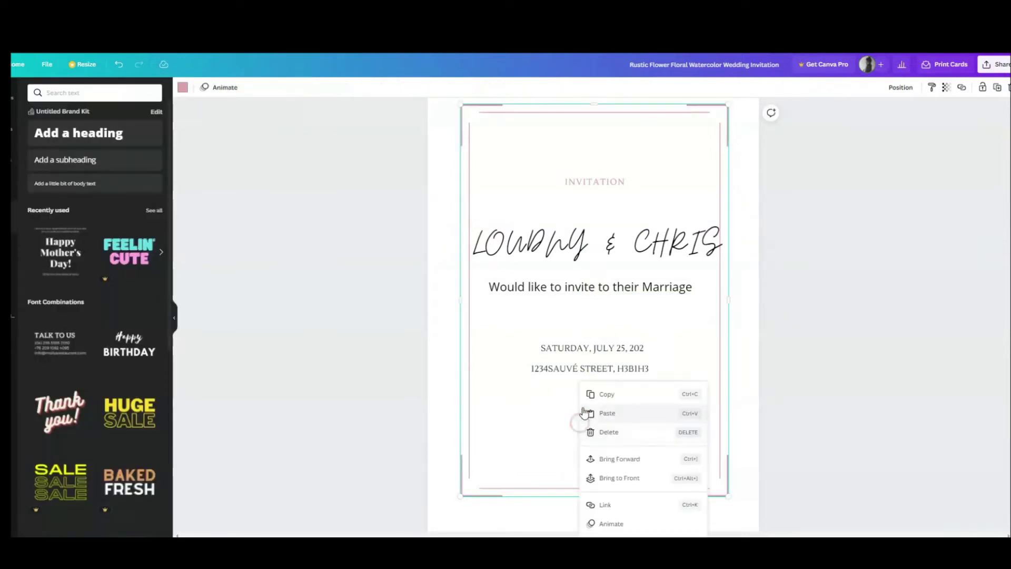
{"action": "left_click", "coordinate": [537, 406]}
{"action": "left_click_drag", "start_coordinate": [70, 163], "coordinate": [632, 427]}
Replace the new subheading placeholder with "Reception will follow"
{"action": "left_click_drag", "start_coordinate": [508, 440], "coordinate": [671, 451]}
{"action": "key", "text": "BackSpace"}
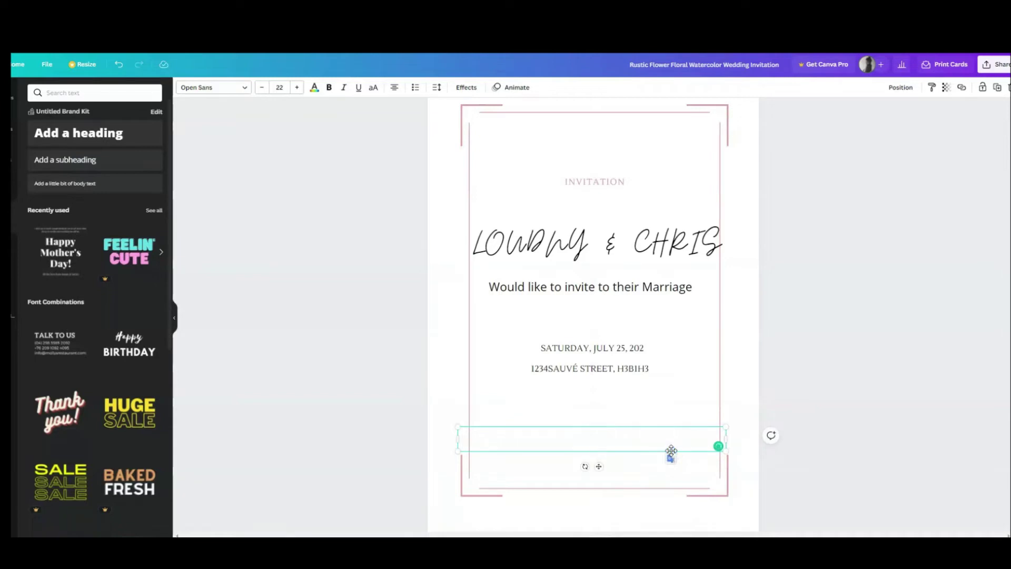
{"action": "type", "text": "Recep"}
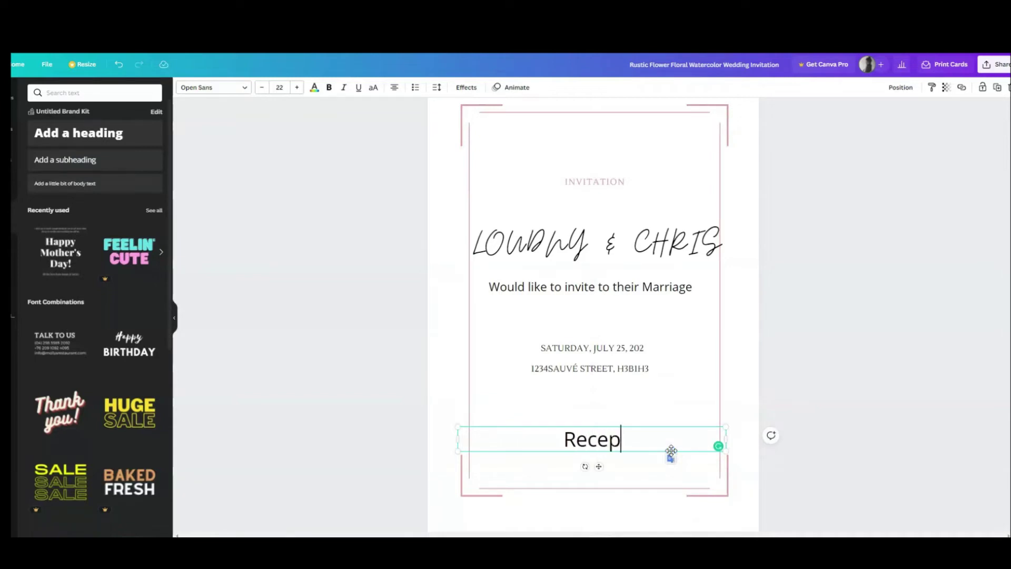
{"action": "type", "text": "tion w"}
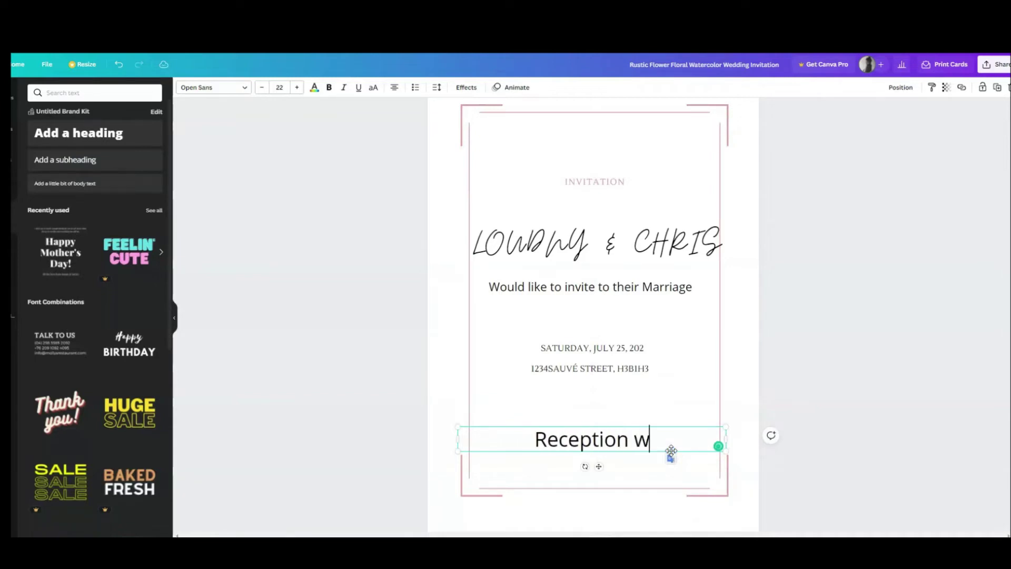
{"action": "type", "text": "ill follow"}
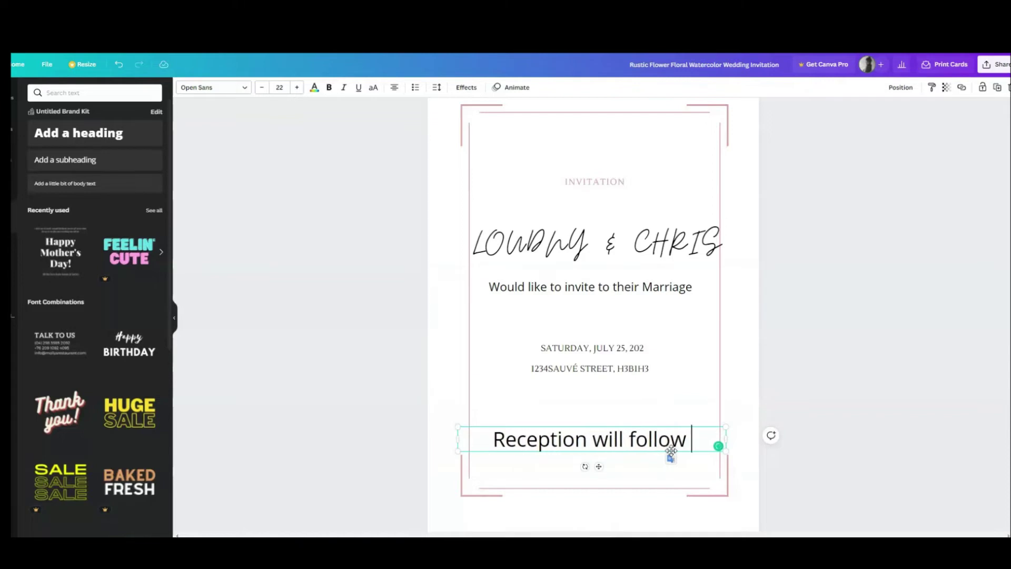
Shrink the "Reception will follow" line to font size 11.3 and place it beneath the address line
{"action": "left_click", "coordinate": [643, 398]}
{"action": "left_click", "coordinate": [691, 441]}
{"action": "left_click_drag", "start_coordinate": [727, 425], "coordinate": [627, 442]}
{"action": "left_click_drag", "start_coordinate": [550, 444], "coordinate": [597, 416]}
{"action": "left_click_drag", "start_coordinate": [679, 408], "coordinate": [646, 419]}
{"action": "left_click", "coordinate": [588, 405]}
{"action": "left_click_drag", "start_coordinate": [581, 423], "coordinate": [590, 422]}
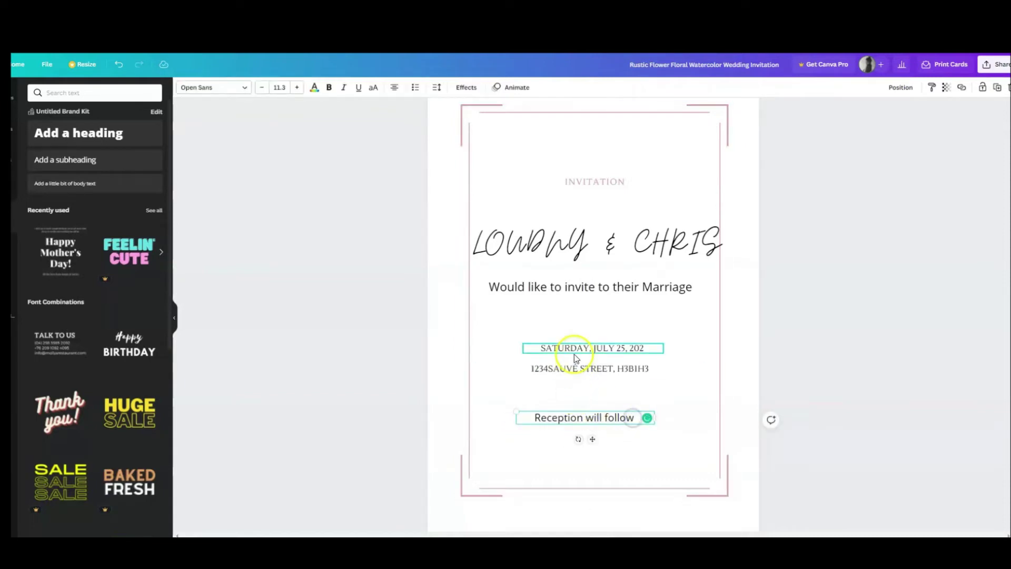
Change the font of the "Reception will follow" line to Lustria to match the address line
{"action": "left_click", "coordinate": [575, 384]}
{"action": "left_click", "coordinate": [576, 370]}
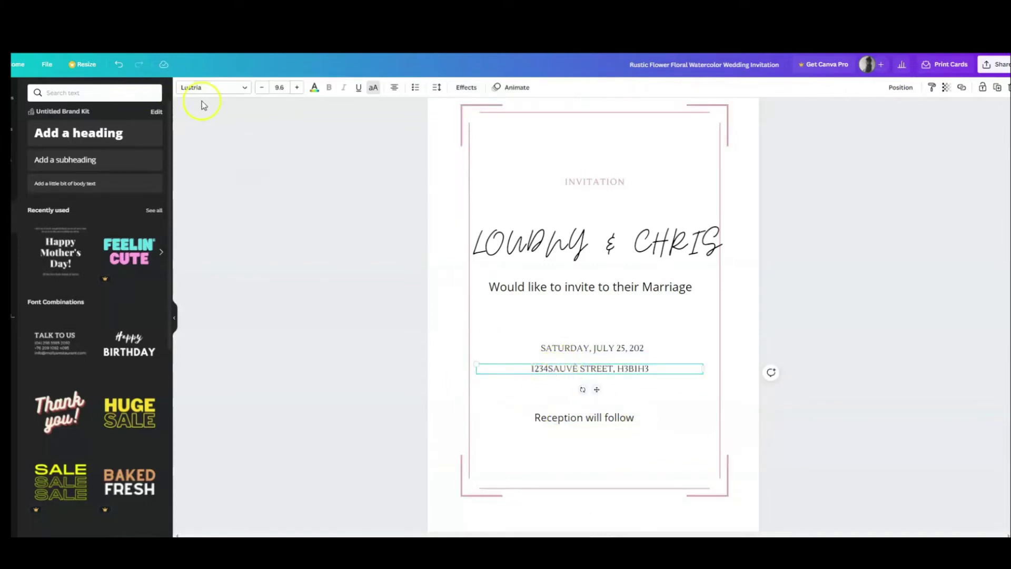
{"action": "left_click", "coordinate": [559, 420]}
{"action": "left_click", "coordinate": [245, 88]}
{"action": "type", "text": "moo"}
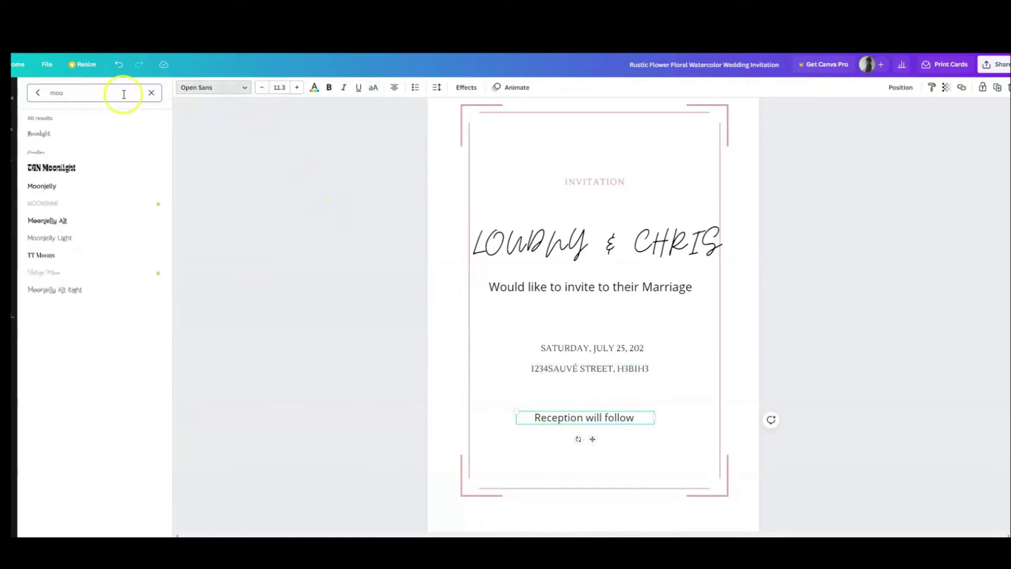
{"action": "key", "text": "BackSpace"}
{"action": "type", "text": "l"}
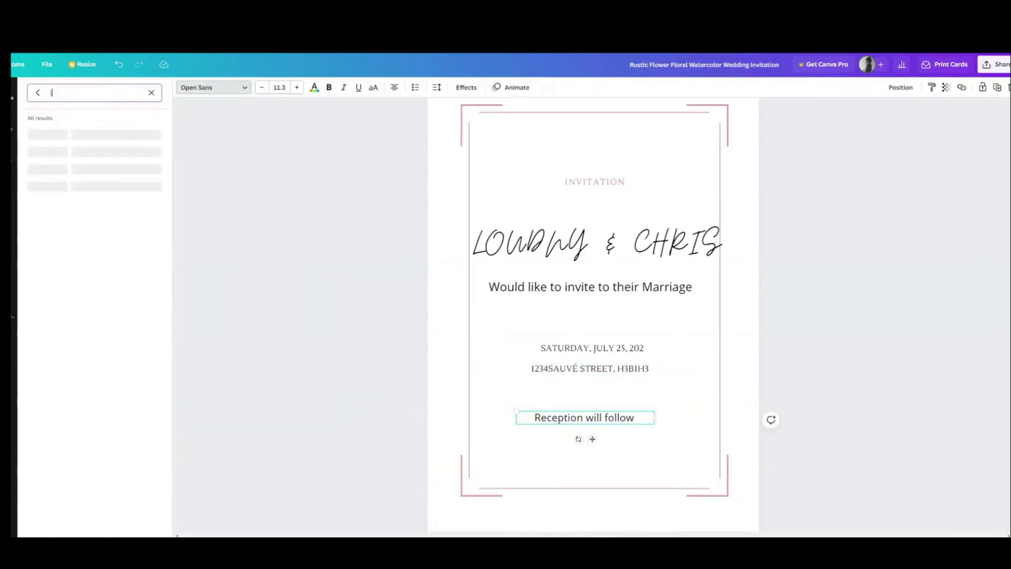
{"action": "type", "text": "ustr"}
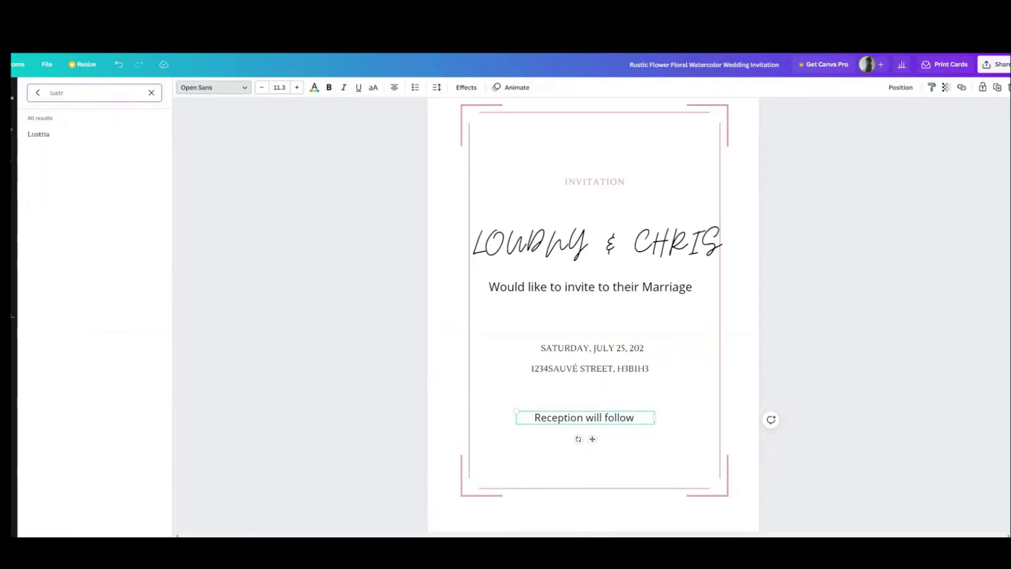
{"action": "left_click", "coordinate": [46, 134]}
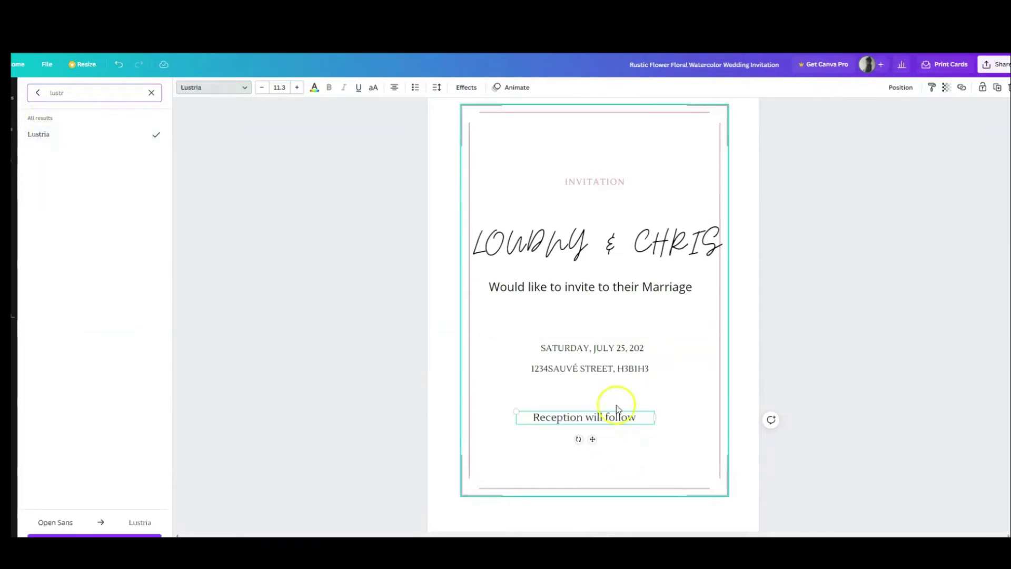
Reduce the "Reception will follow" line to font size 9.4 and centre it lower beneath the address
{"action": "left_click", "coordinate": [616, 399]}
{"action": "left_click", "coordinate": [622, 416]}
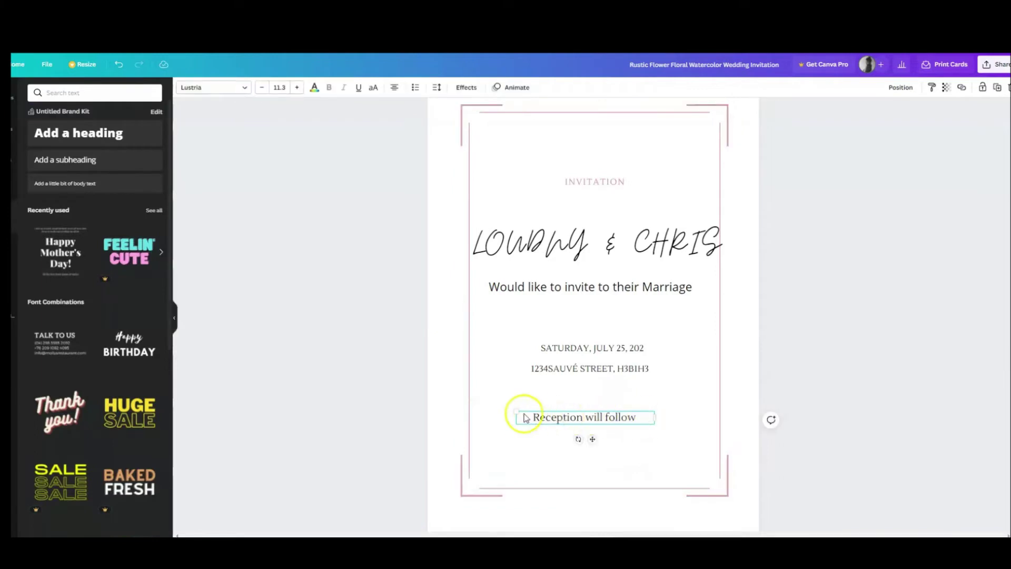
{"action": "left_click_drag", "start_coordinate": [515, 411], "coordinate": [577, 433]}
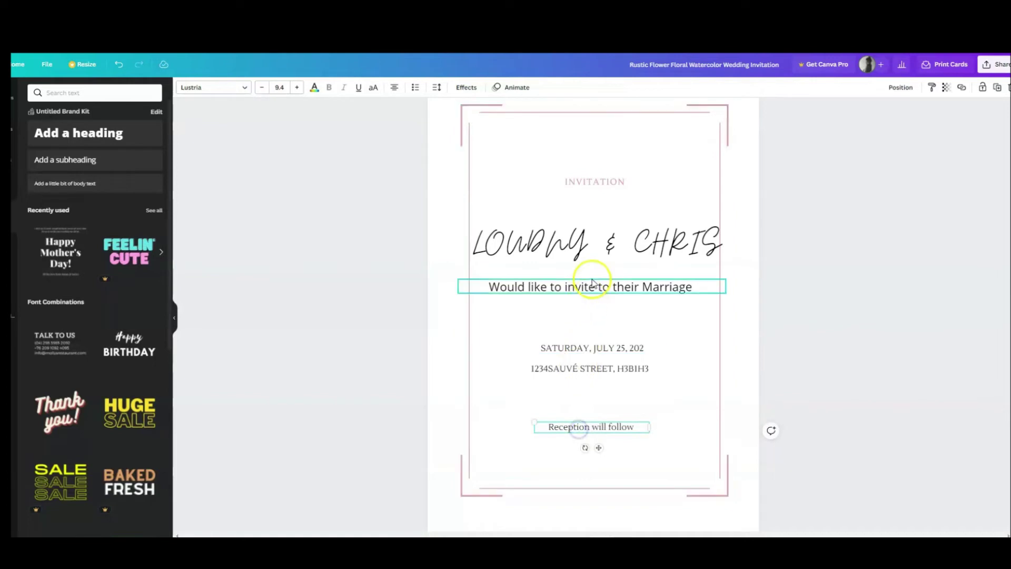
Shrink the names to fit inside the frame and re-space the INVITATION heading, names, invitation wording and reception line vertically
{"action": "left_click_drag", "start_coordinate": [592, 289], "coordinate": [599, 254]}
{"action": "left_click_drag", "start_coordinate": [759, 226], "coordinate": [730, 238]}
{"action": "left_click_drag", "start_coordinate": [664, 255], "coordinate": [672, 253]}
{"action": "left_click_drag", "start_coordinate": [636, 285], "coordinate": [633, 302]}
{"action": "left_click_drag", "start_coordinate": [602, 427], "coordinate": [603, 435]}
{"action": "left_click_drag", "start_coordinate": [593, 246], "coordinate": [597, 255]}
{"action": "left_click_drag", "start_coordinate": [599, 182], "coordinate": [597, 147]}
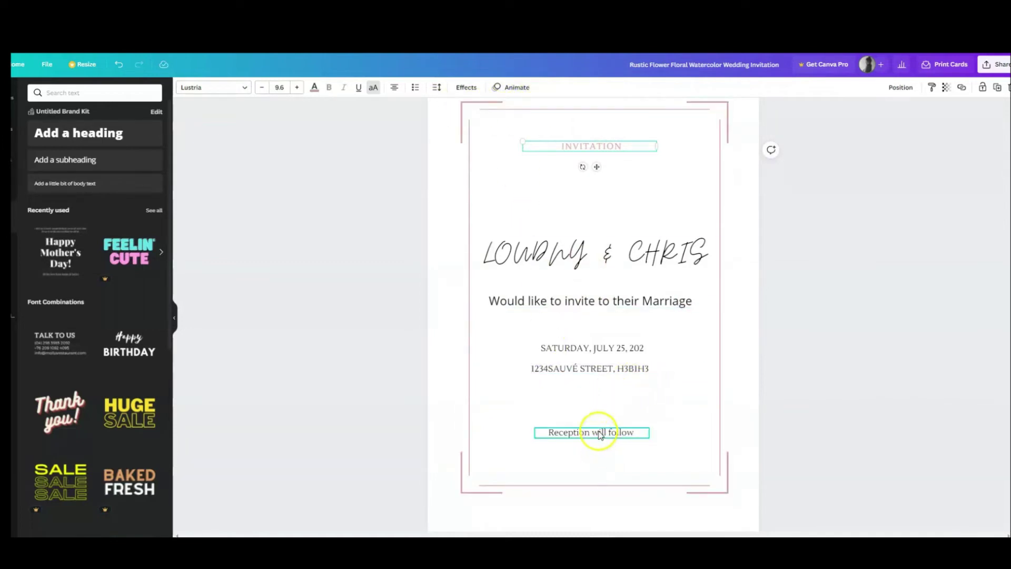
Enlarge the dusty pink frame so it nearly fills page 1 and centre it on the page
{"action": "scroll", "coordinate": [565, 500], "scroll_direction": "down", "scroll_amount": 4}
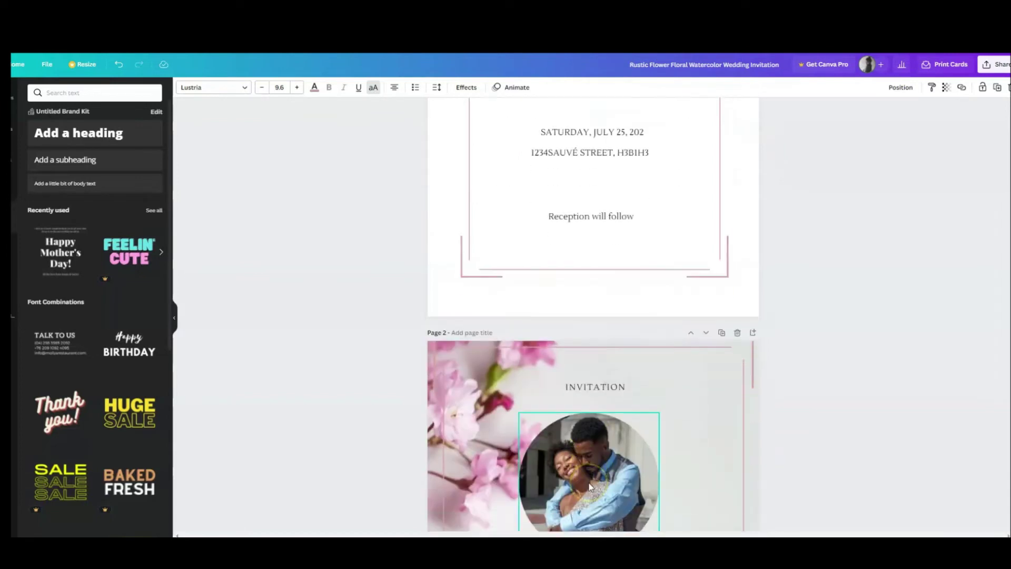
{"action": "scroll", "coordinate": [490, 170], "scroll_direction": "up", "scroll_amount": 4}
{"action": "left_click", "coordinate": [729, 486]}
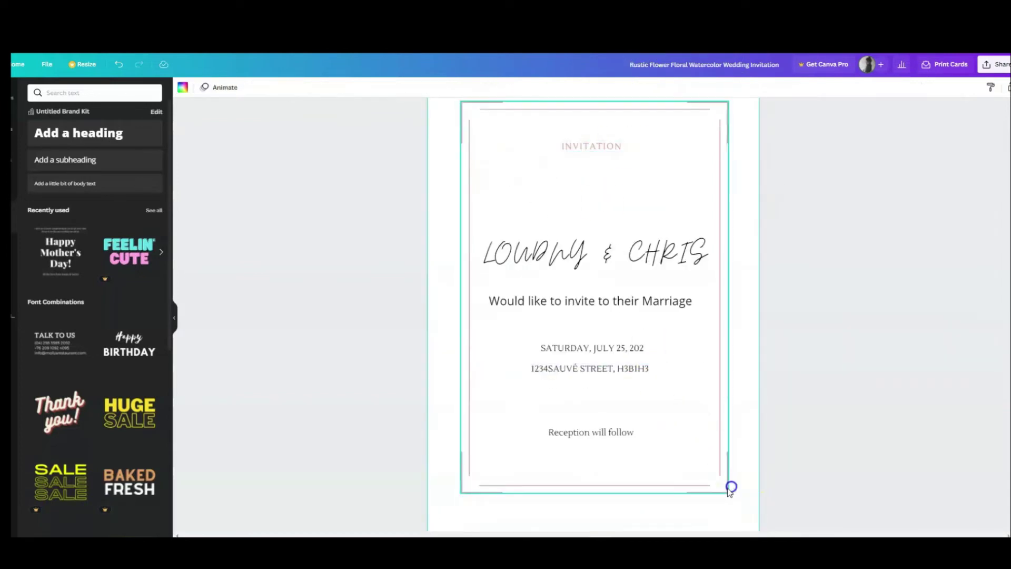
{"action": "left_click_drag", "start_coordinate": [725, 490], "coordinate": [747, 528]}
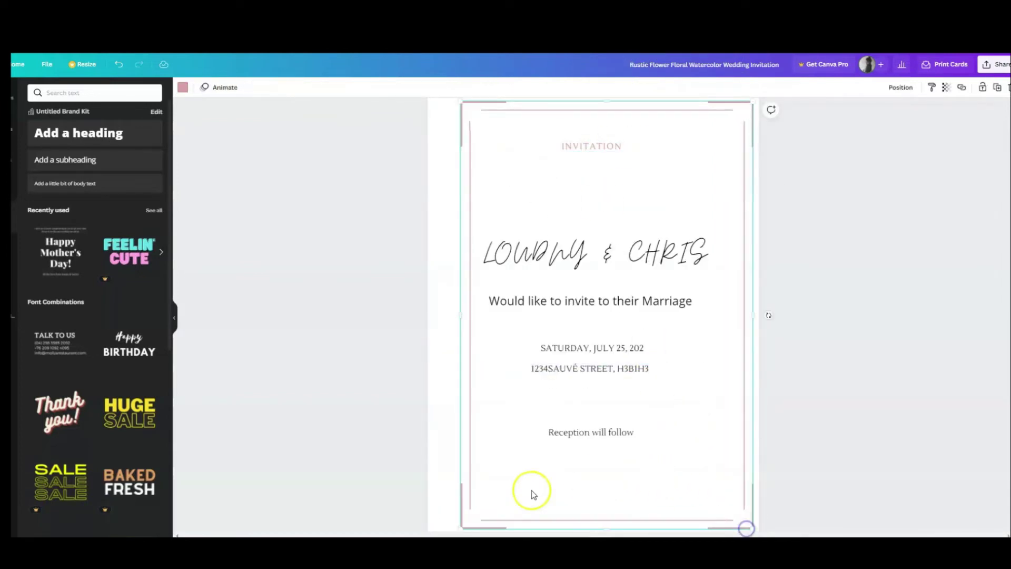
{"action": "left_click_drag", "start_coordinate": [460, 527], "coordinate": [431, 521]}
{"action": "left_click_drag", "start_coordinate": [577, 498], "coordinate": [569, 478]}
Raise the INVITATION heading, bring the invitation wording closer to the names, and reduce the names to font size 33.9
{"action": "scroll", "coordinate": [661, 457], "scroll_direction": "up", "scroll_amount": 1}
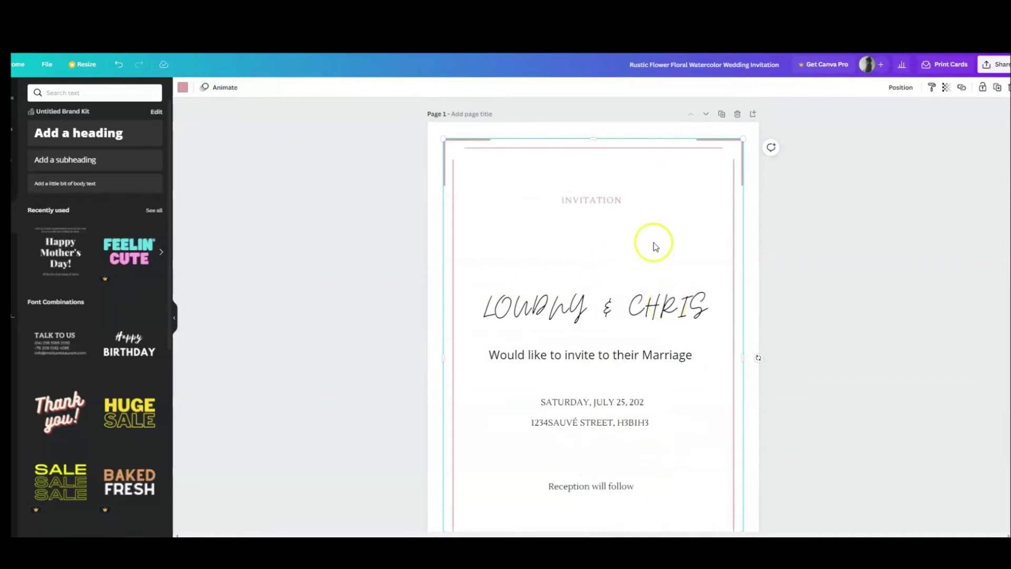
{"action": "left_click_drag", "start_coordinate": [610, 204], "coordinate": [609, 182]}
{"action": "left_click_drag", "start_coordinate": [582, 357], "coordinate": [585, 352]}
{"action": "left_click", "coordinate": [588, 314]}
{"action": "left_click_drag", "start_coordinate": [588, 314], "coordinate": [588, 317]}
{"action": "left_click_drag", "start_coordinate": [743, 295], "coordinate": [727, 298]}
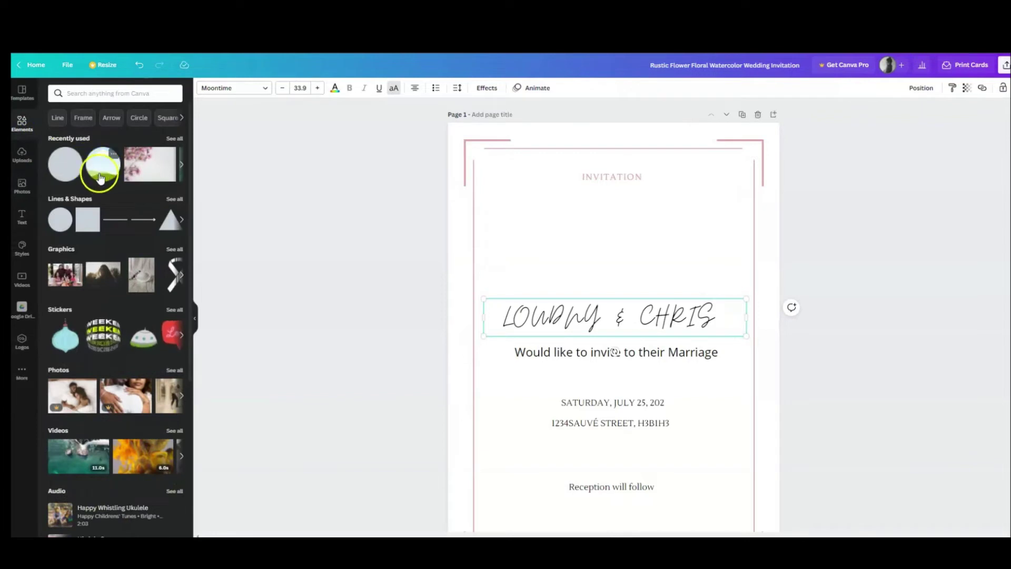
Try a circular photo frame, scaled down and centred between the INVITATION heading and the names
{"action": "left_click_drag", "start_coordinate": [102, 175], "coordinate": [562, 207]}
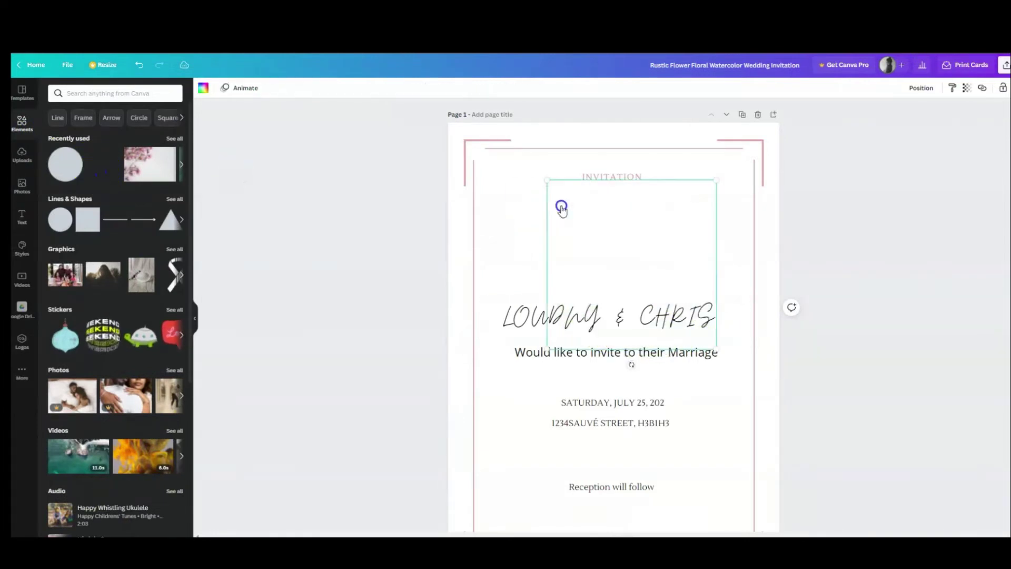
{"action": "left_click_drag", "start_coordinate": [718, 180], "coordinate": [670, 225]}
{"action": "left_click_drag", "start_coordinate": [616, 270], "coordinate": [614, 239]}
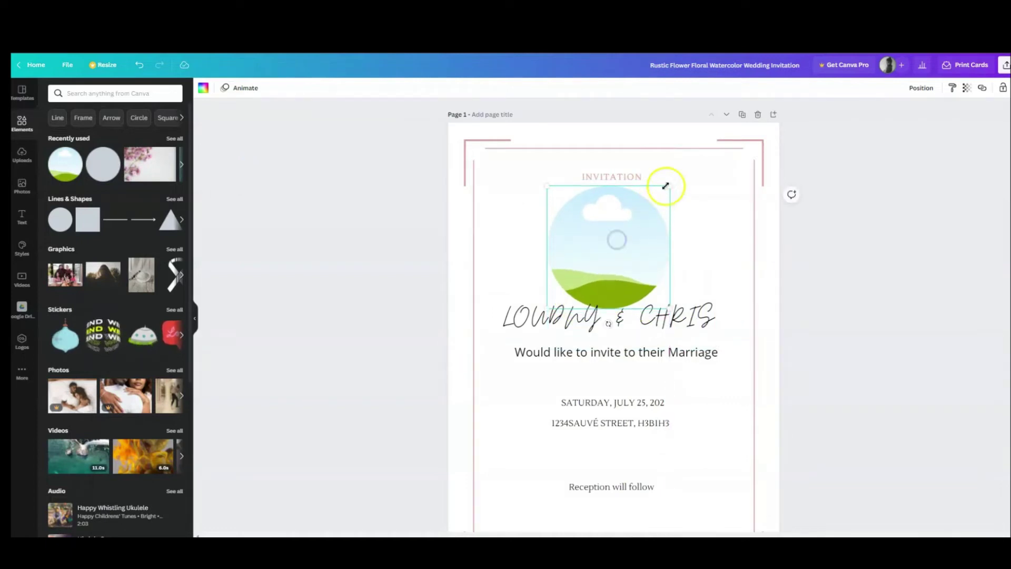
{"action": "left_click_drag", "start_coordinate": [664, 190], "coordinate": [653, 196]}
{"action": "left_click_drag", "start_coordinate": [606, 239], "coordinate": [613, 231]}
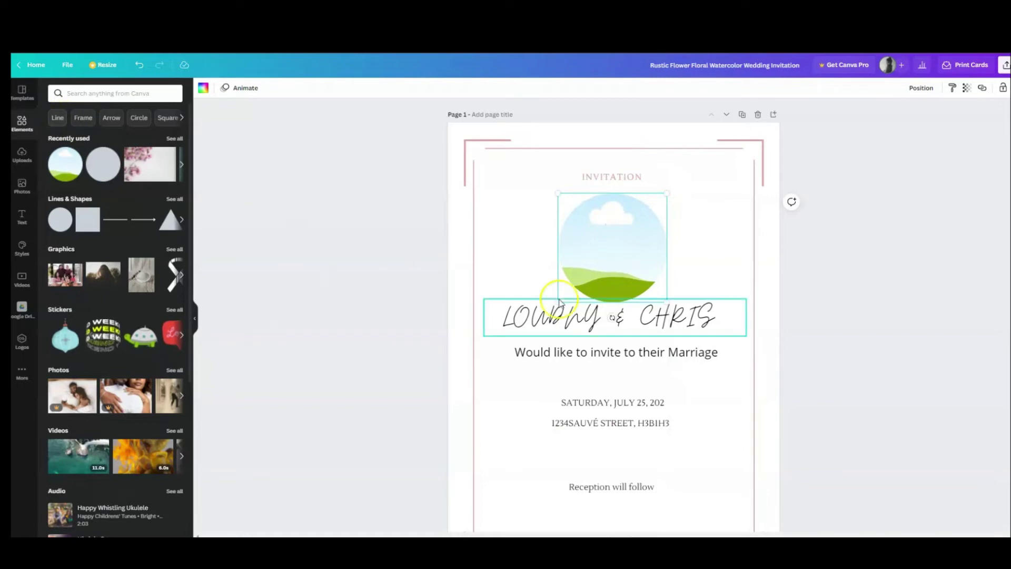
{"action": "scroll", "coordinate": [614, 419], "scroll_direction": "down", "scroll_amount": 4}
{"action": "scroll", "coordinate": [667, 362], "scroll_direction": "up", "scroll_amount": 4}
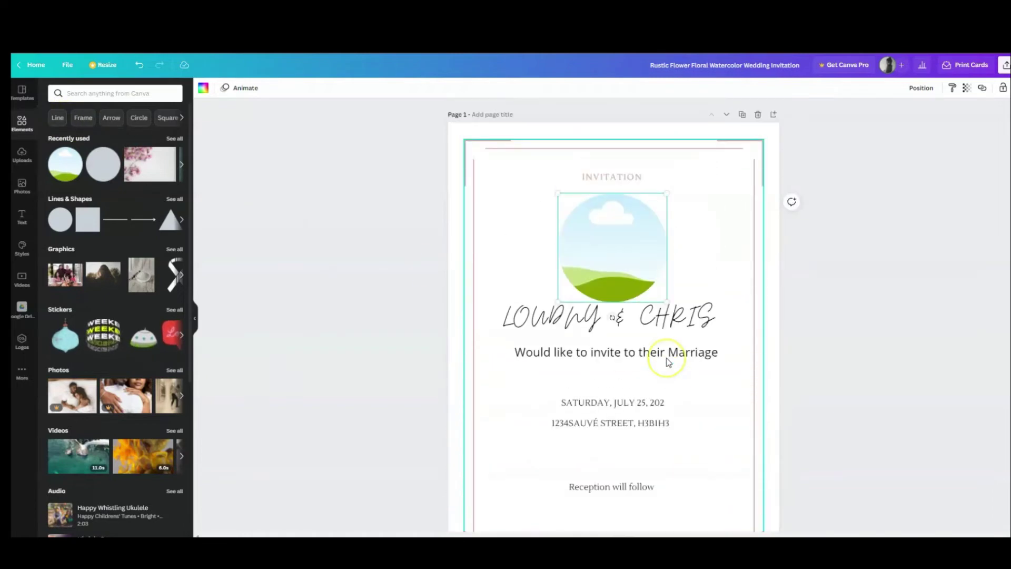
{"action": "scroll", "coordinate": [667, 362], "scroll_direction": "down", "scroll_amount": 1}
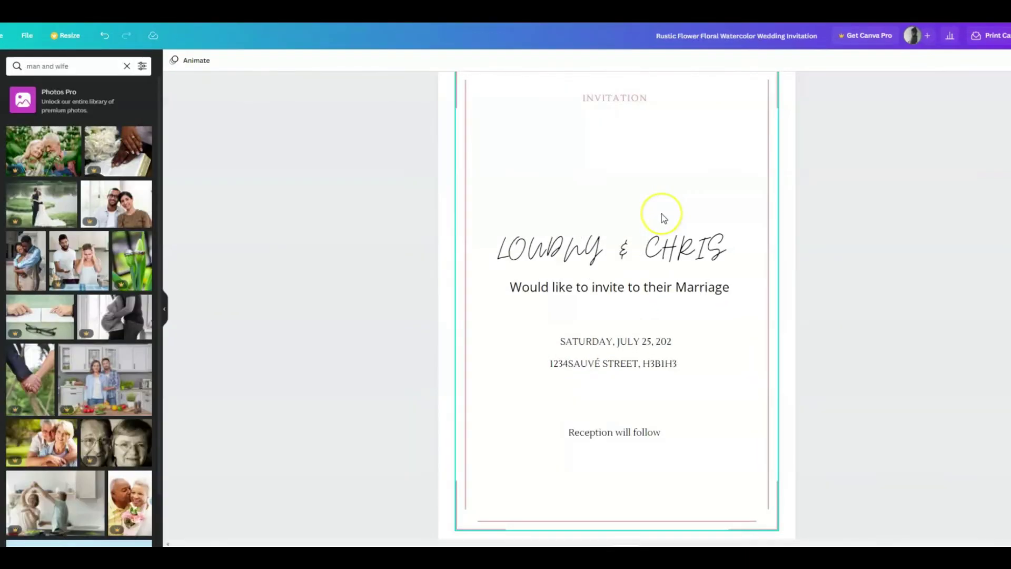
Search the photo library for "background with flower"
{"action": "scroll", "coordinate": [661, 216], "scroll_direction": "up", "scroll_amount": 1}
{"action": "scroll", "coordinate": [663, 218], "scroll_direction": "down", "scroll_amount": 1}
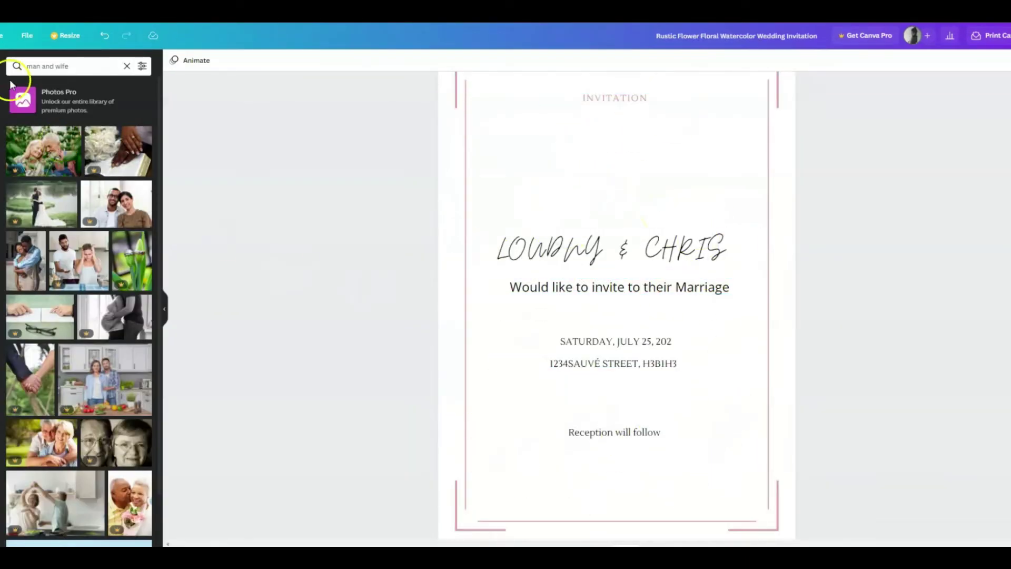
{"action": "left_click", "coordinate": [80, 69]}
{"action": "key", "text": "BackSpace"}
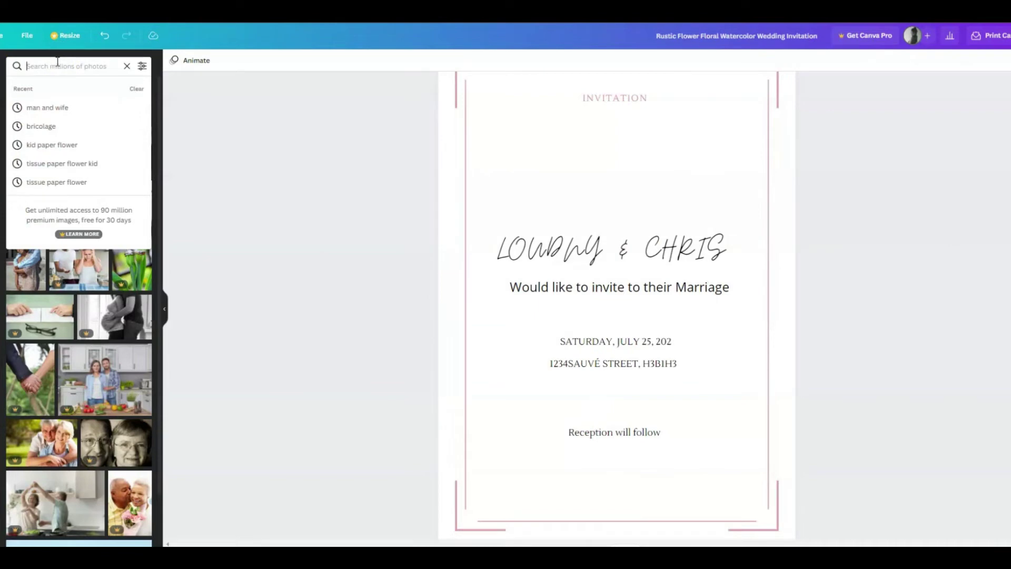
{"action": "type", "text": "backgro"}
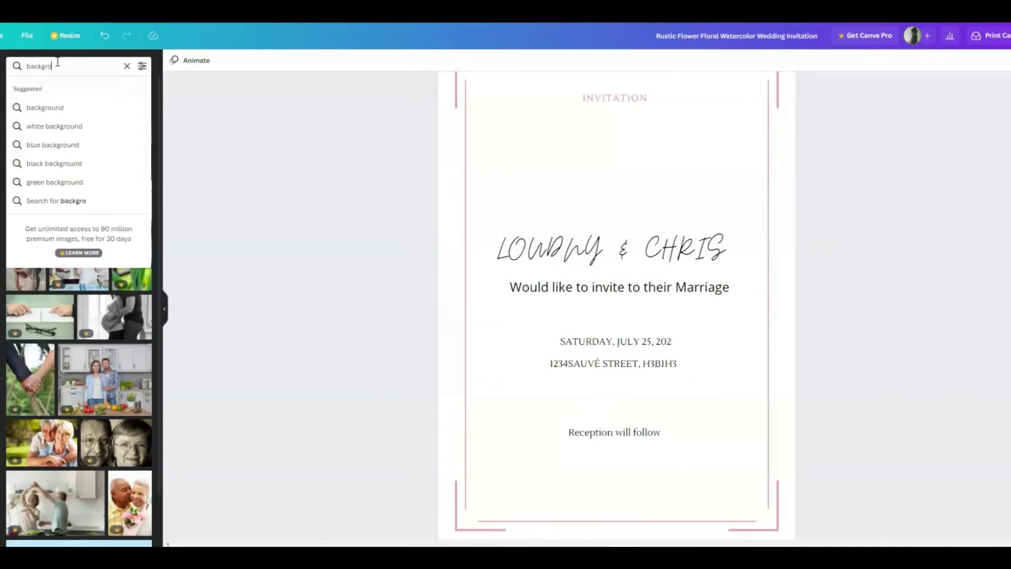
{"action": "type", "text": "und with flo"}
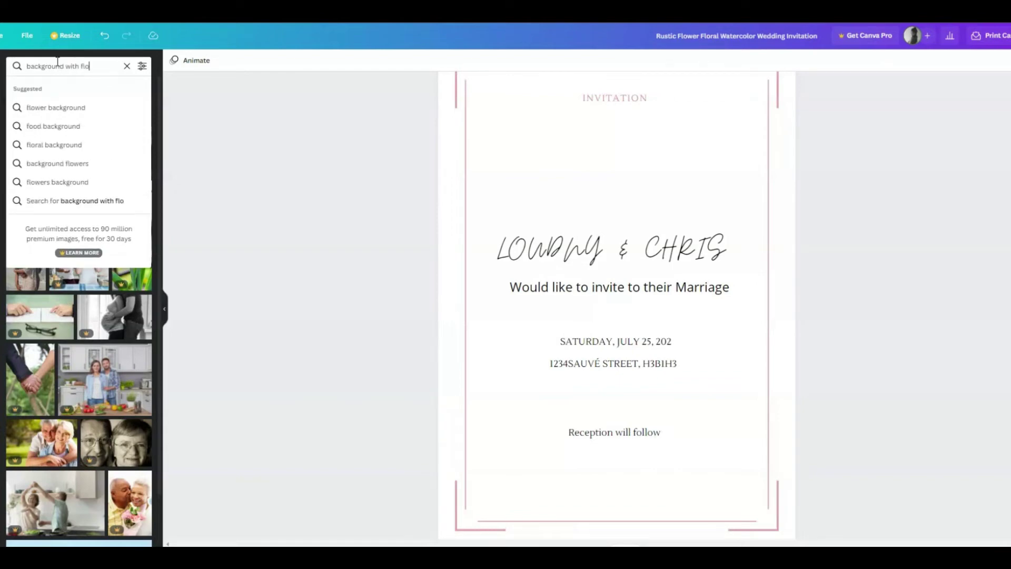
{"action": "type", "text": "wer"}
{"action": "key", "text": "Return"}
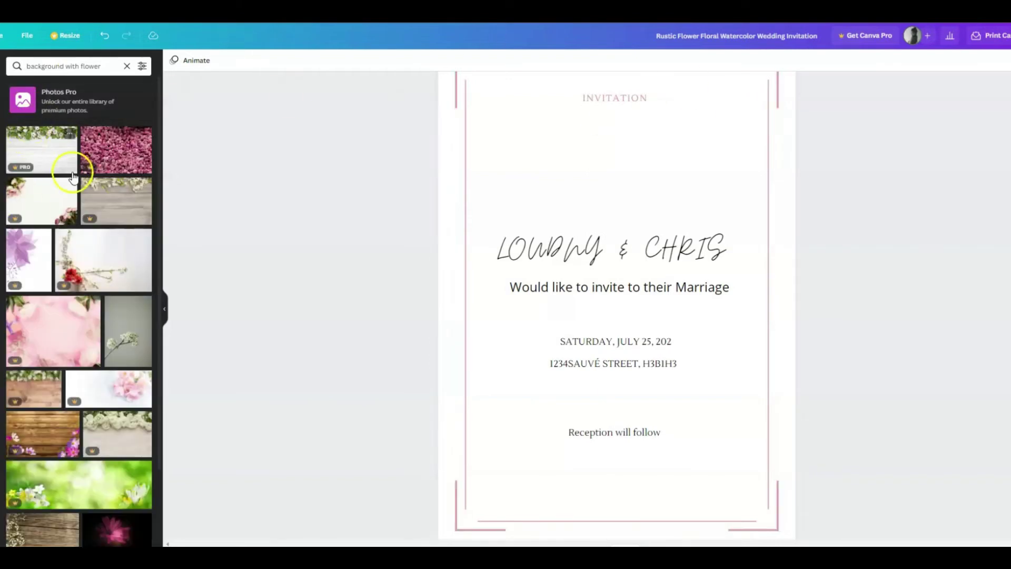
Fill the background of page 1 with the photo of a white blossom branch on grey
{"action": "scroll", "coordinate": [66, 328], "scroll_direction": "down", "scroll_amount": 2}
{"action": "left_click_drag", "start_coordinate": [120, 221], "coordinate": [467, 99]}
{"action": "key", "text": "Delete"}
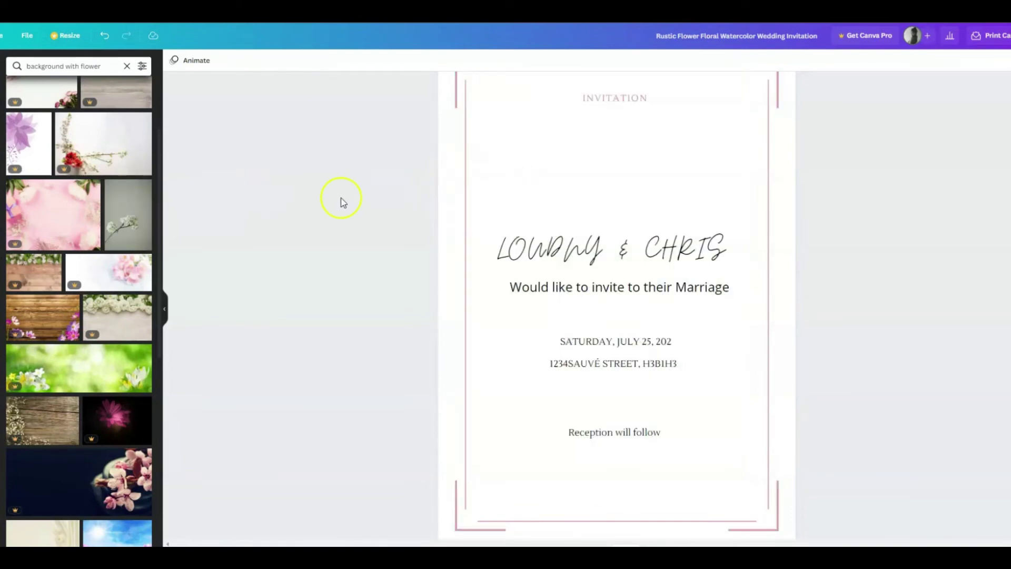
{"action": "left_click_drag", "start_coordinate": [129, 226], "coordinate": [444, 111]}
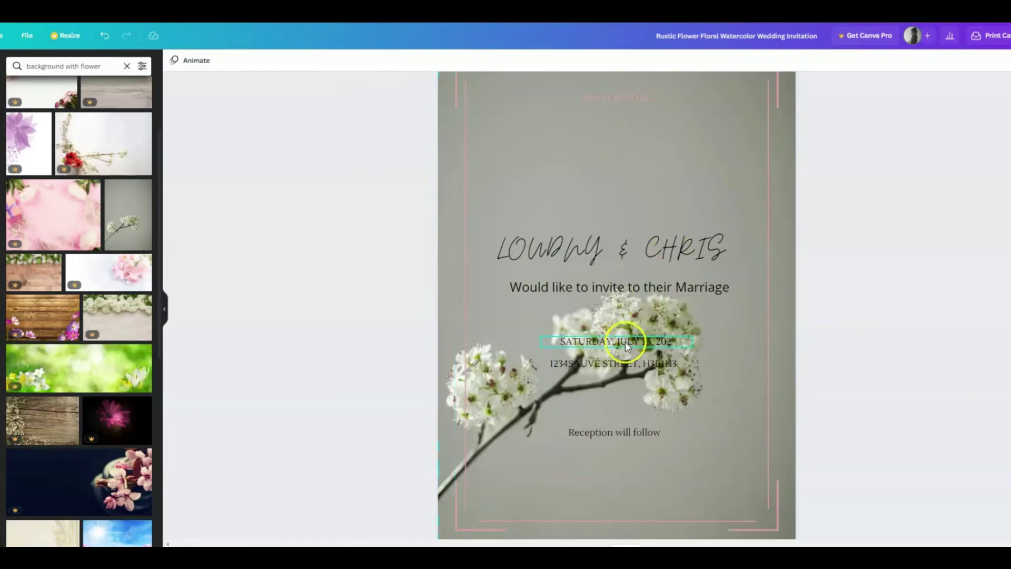
{"action": "scroll", "coordinate": [683, 182], "scroll_direction": "up", "scroll_amount": 1}
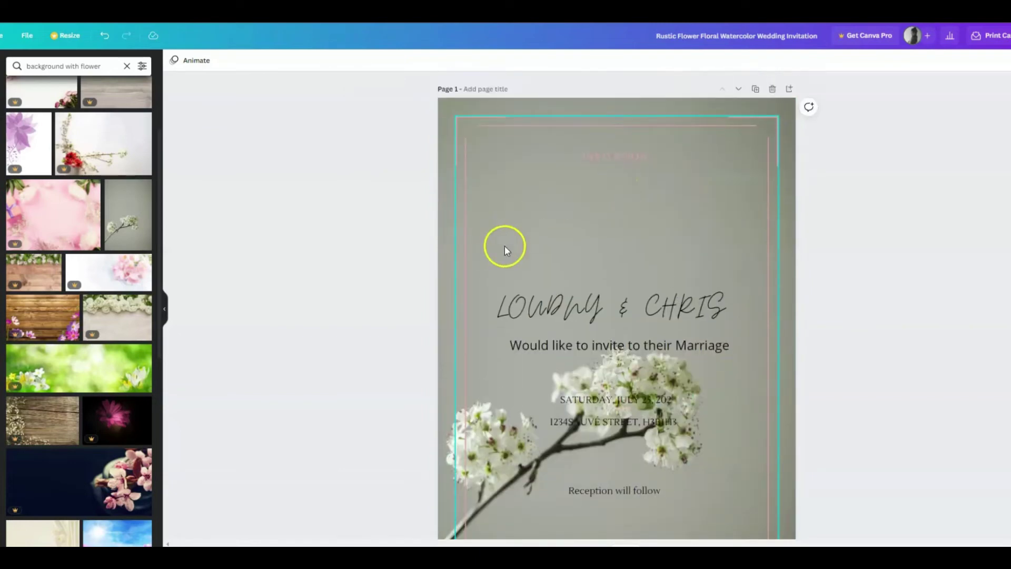
{"action": "scroll", "coordinate": [558, 180], "scroll_direction": "down", "scroll_amount": 1}
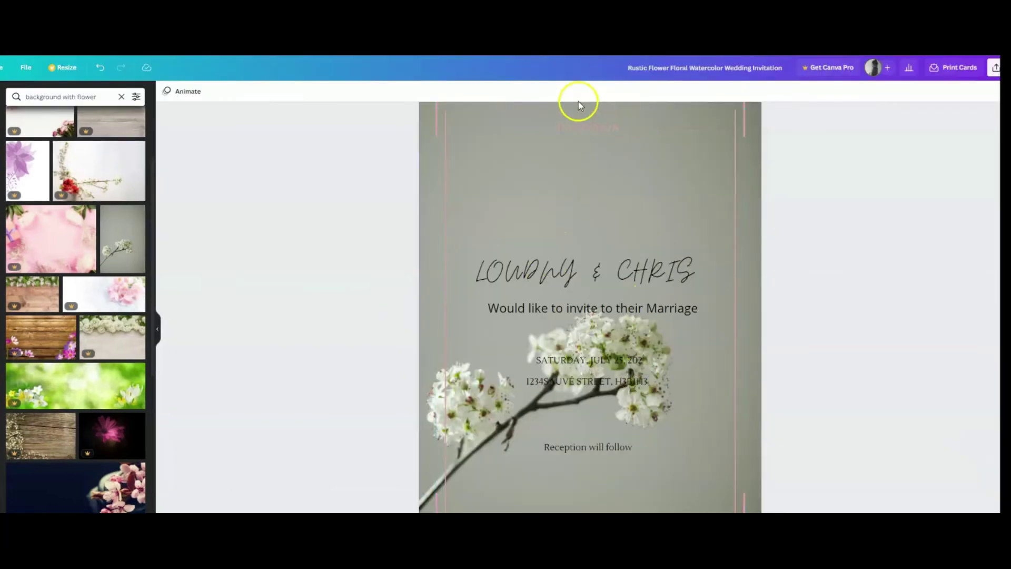
{"action": "scroll", "coordinate": [709, 357], "scroll_direction": "up", "scroll_amount": 1}
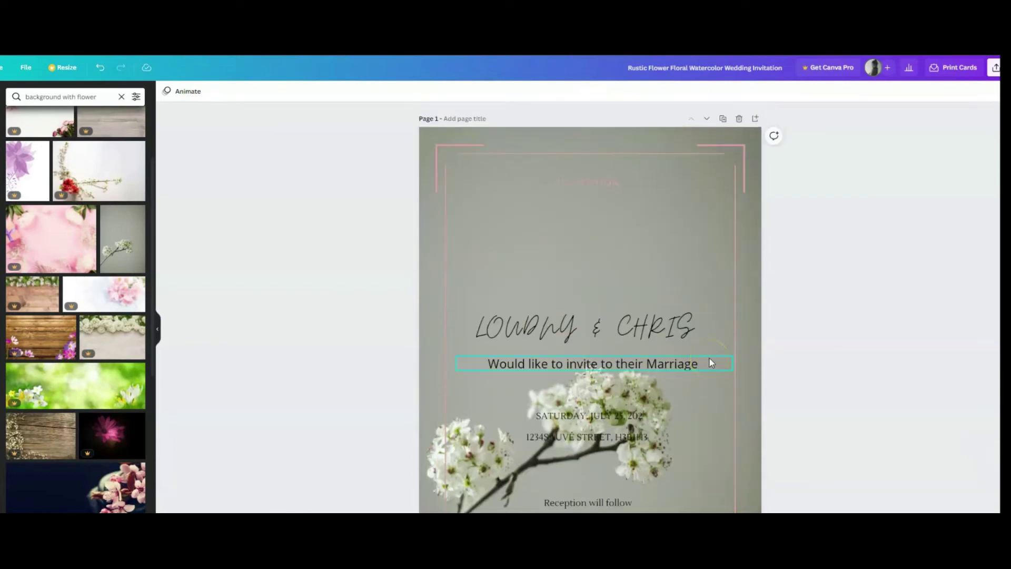
Try the black-and-white photo of dark twigs and shadows as the background of page 1
{"action": "scroll", "coordinate": [708, 358], "scroll_direction": "down", "scroll_amount": 1}
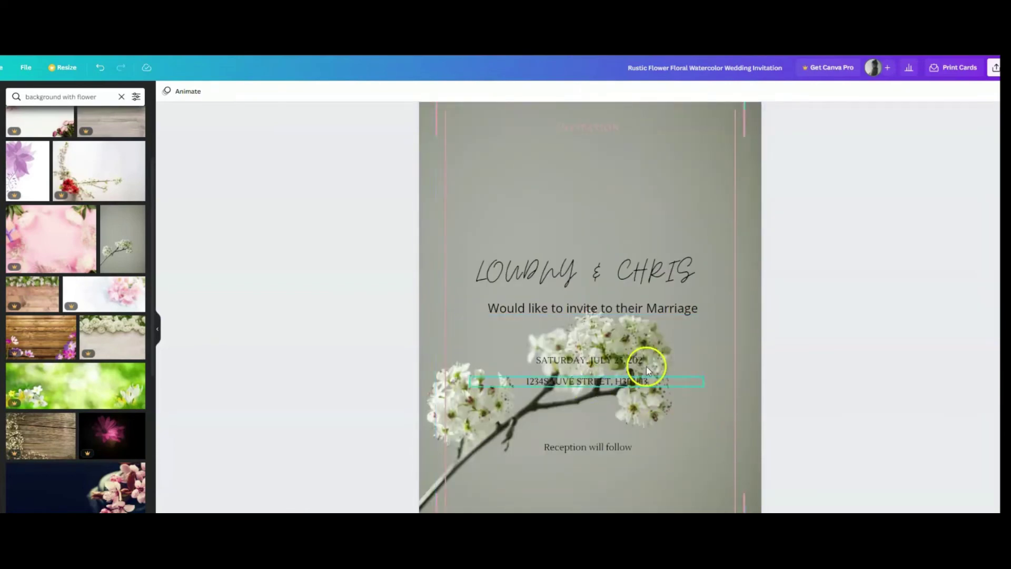
{"action": "scroll", "coordinate": [92, 282], "scroll_direction": "down", "scroll_amount": 10}
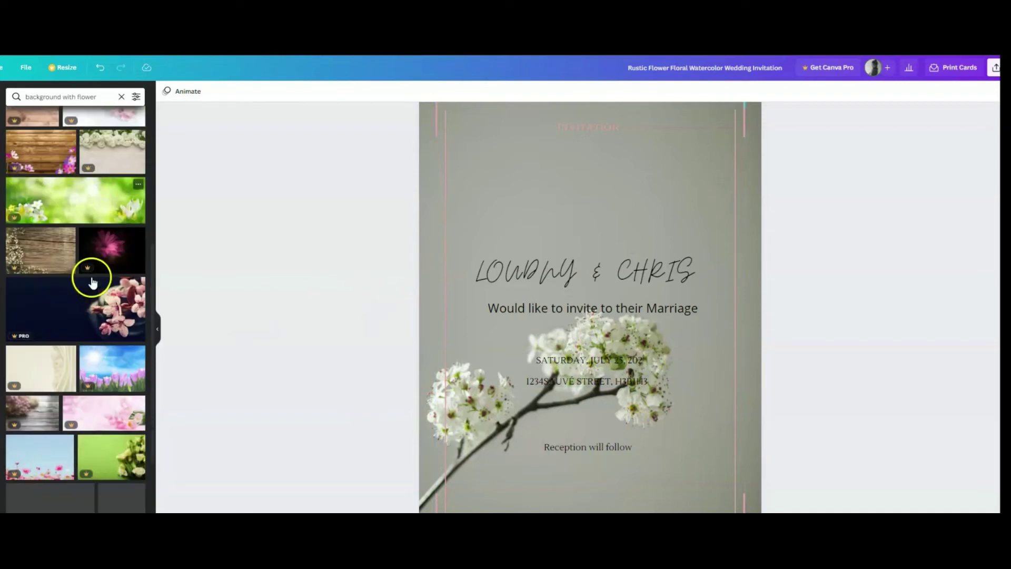
{"action": "left_click_drag", "start_coordinate": [55, 263], "coordinate": [418, 150]}
{"action": "left_click_drag", "start_coordinate": [35, 257], "coordinate": [420, 150]}
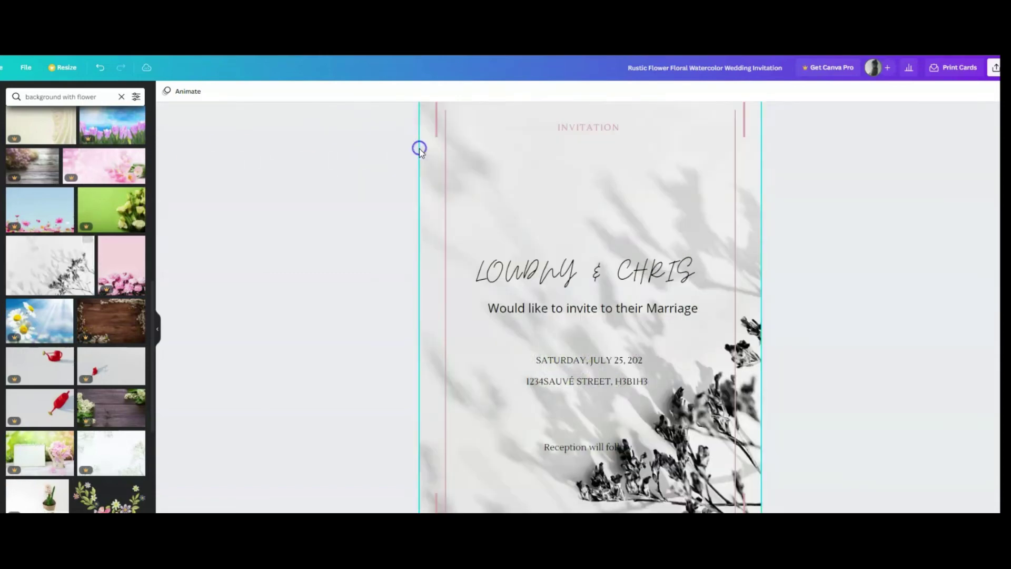
{"action": "scroll", "coordinate": [645, 212], "scroll_direction": "up", "scroll_amount": 8}
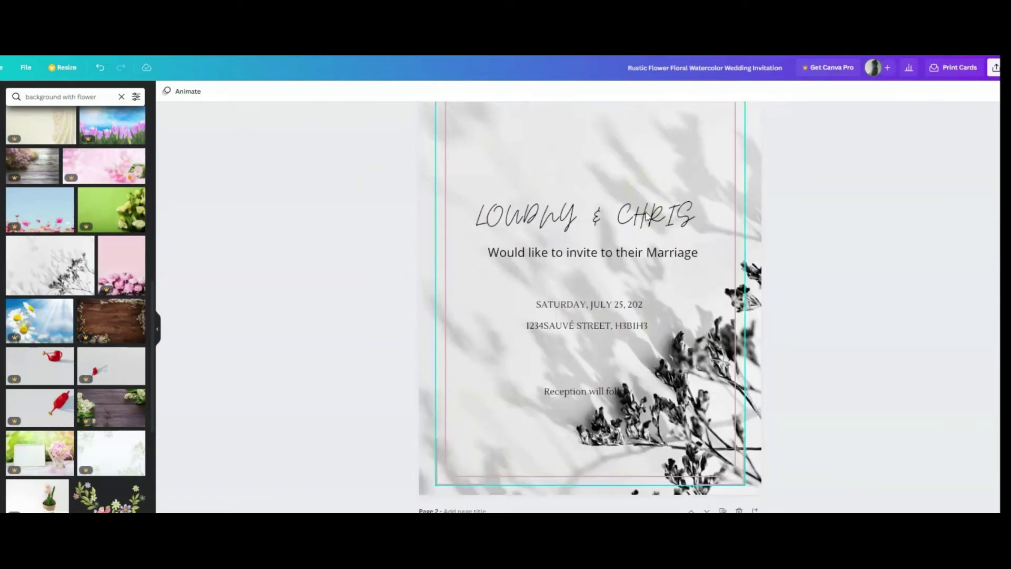
{"action": "scroll", "coordinate": [645, 213], "scroll_direction": "up", "scroll_amount": 2}
{"action": "left_click", "coordinate": [717, 482]}
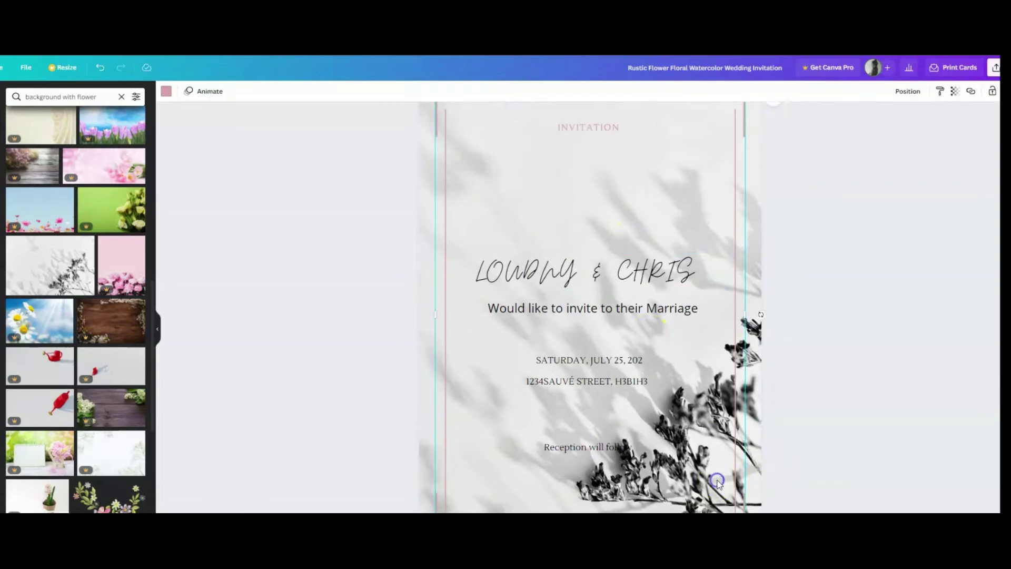
Examine the "background with flower" photo results for a floral image suited to the invitation background
{"action": "scroll", "coordinate": [88, 342], "scroll_direction": "down", "scroll_amount": 5}
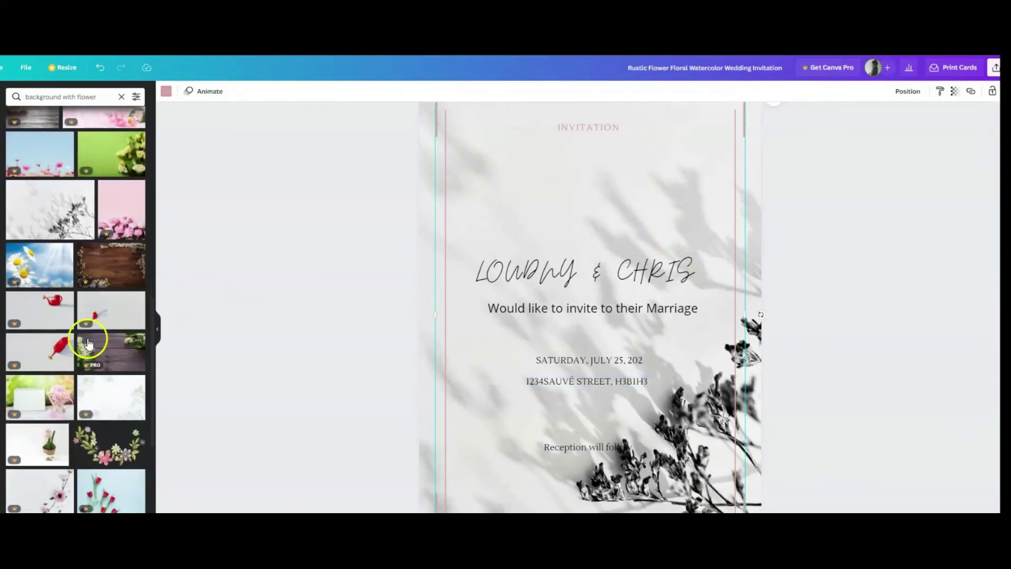
{"action": "scroll", "coordinate": [36, 301], "scroll_direction": "down", "scroll_amount": 7}
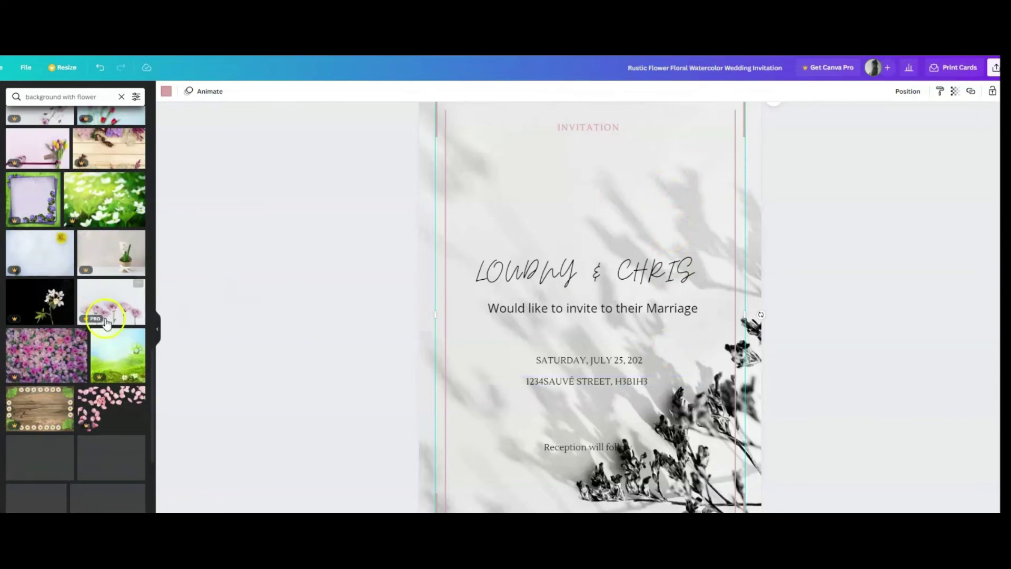
{"action": "scroll", "coordinate": [48, 313], "scroll_direction": "up", "scroll_amount": 6}
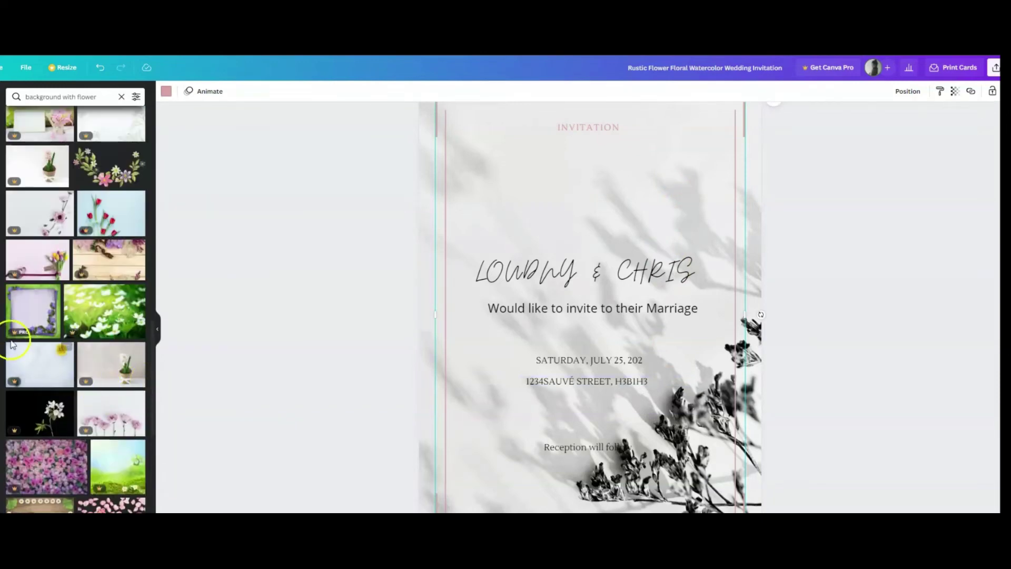
{"action": "scroll", "coordinate": [31, 304], "scroll_direction": "down", "scroll_amount": 1}
{"action": "scroll", "coordinate": [36, 308], "scroll_direction": "down", "scroll_amount": 1}
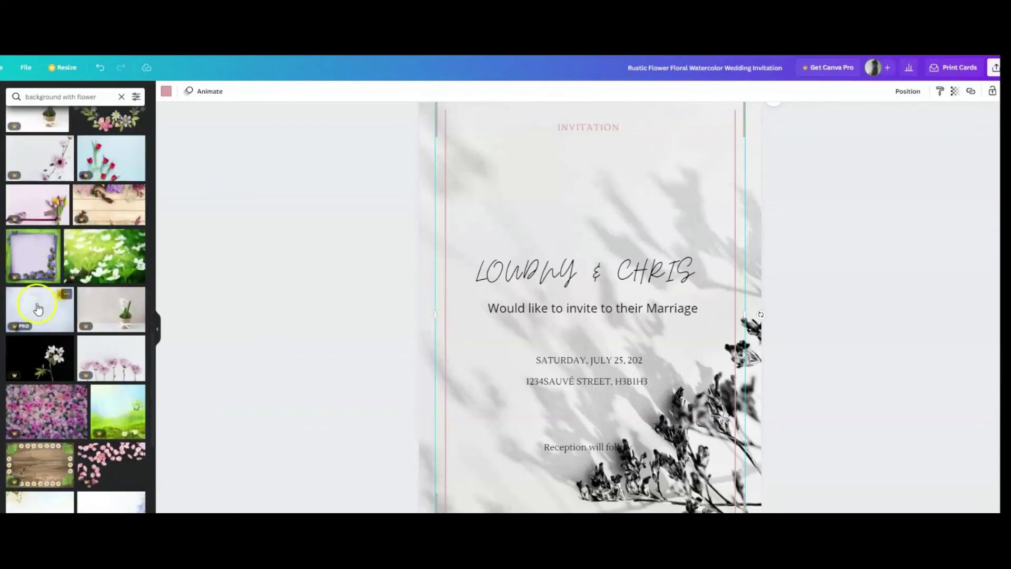
{"action": "scroll", "coordinate": [48, 453], "scroll_direction": "down", "scroll_amount": 4}
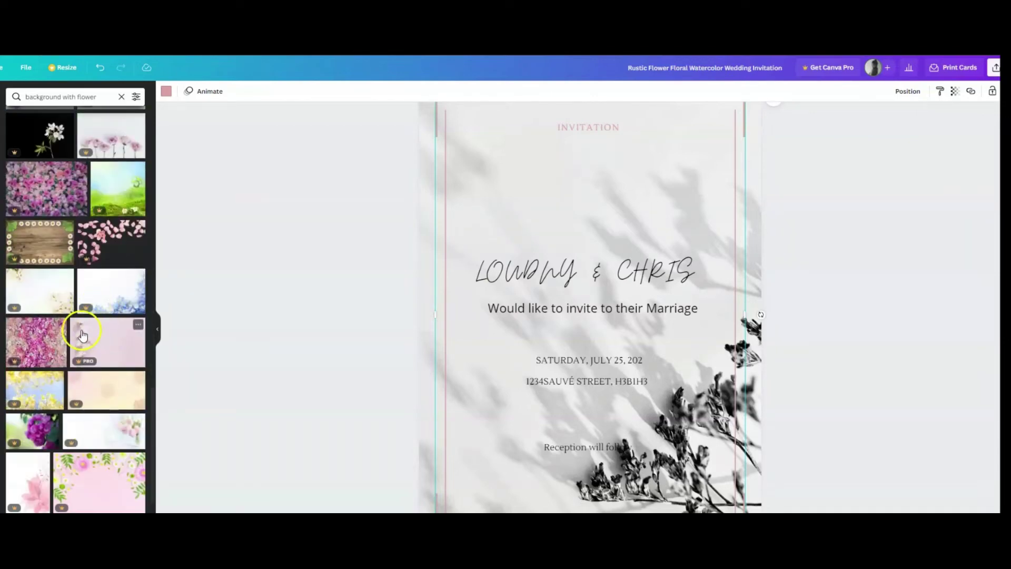
{"action": "scroll", "coordinate": [83, 330], "scroll_direction": "up", "scroll_amount": 6}
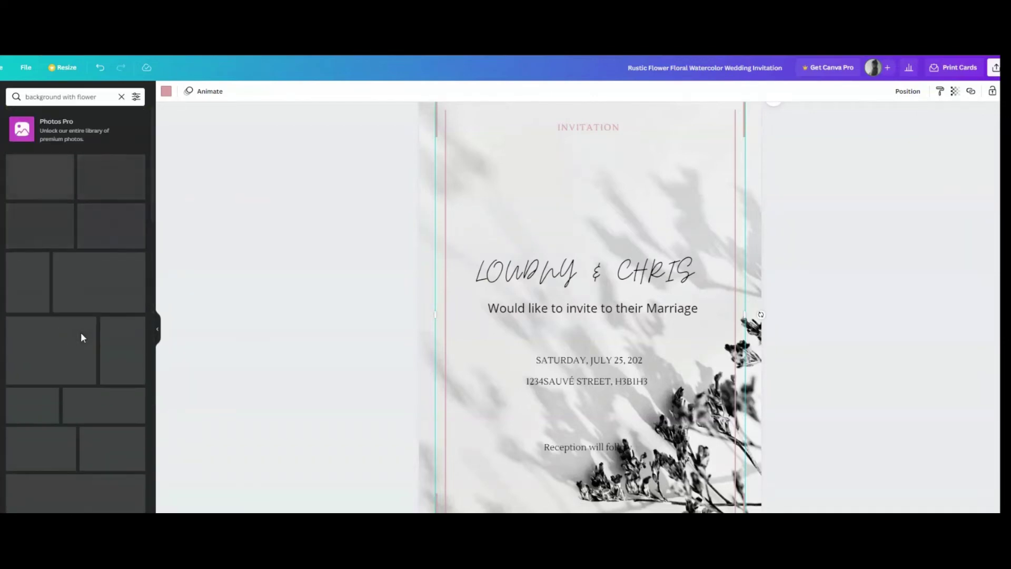
{"action": "scroll", "coordinate": [88, 335], "scroll_direction": "down", "scroll_amount": 5}
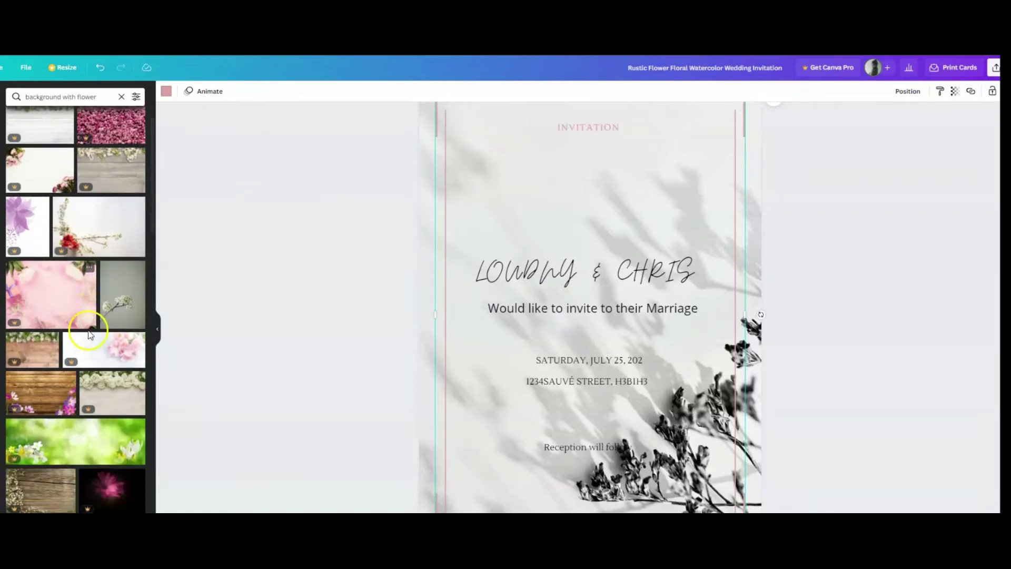
{"action": "scroll", "coordinate": [89, 335], "scroll_direction": "down", "scroll_amount": 5}
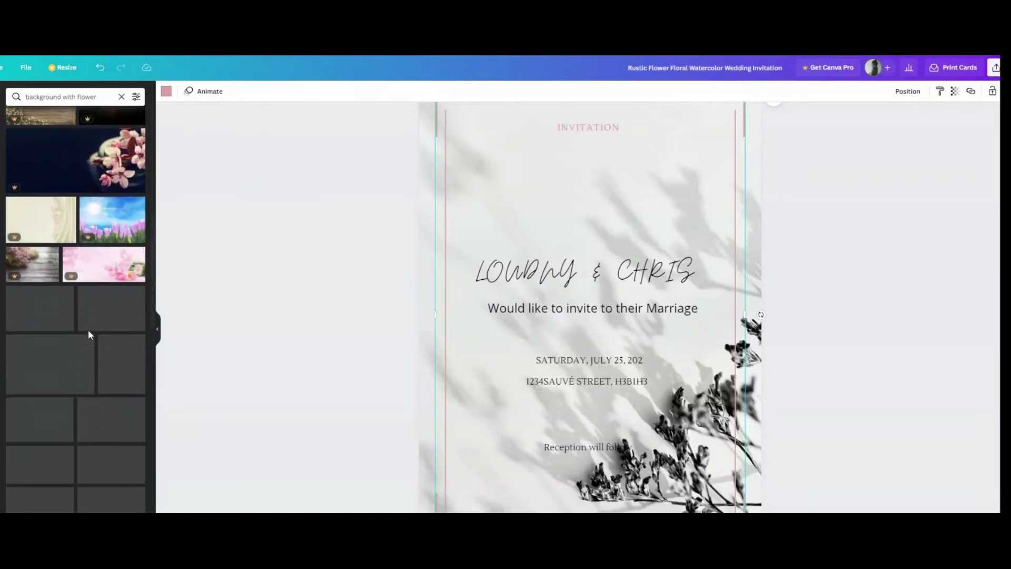
{"action": "scroll", "coordinate": [89, 335], "scroll_direction": "down", "scroll_amount": 5}
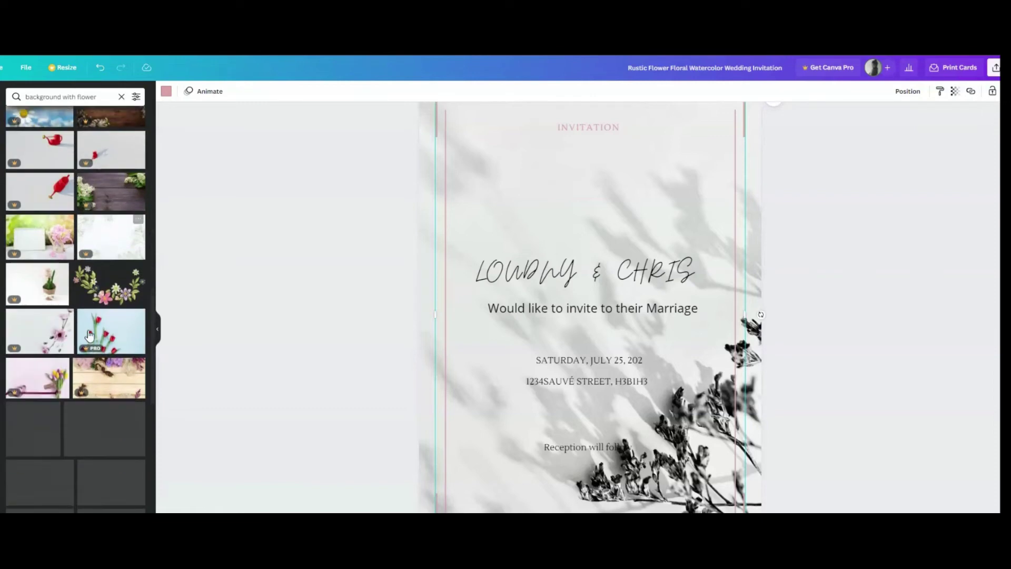
{"action": "scroll", "coordinate": [73, 337], "scroll_direction": "down", "scroll_amount": 5}
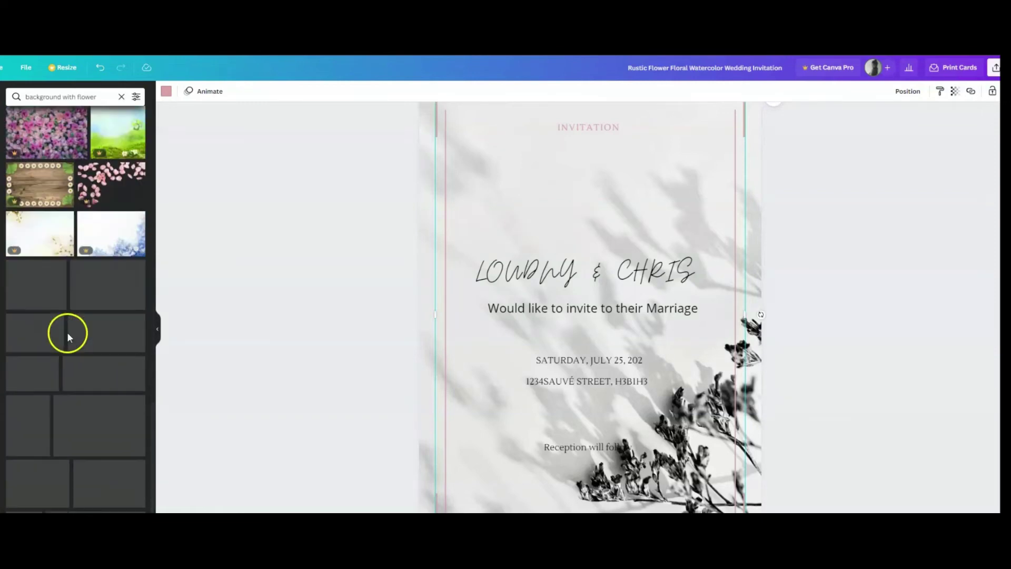
{"action": "scroll", "coordinate": [69, 337], "scroll_direction": "down", "scroll_amount": 7}
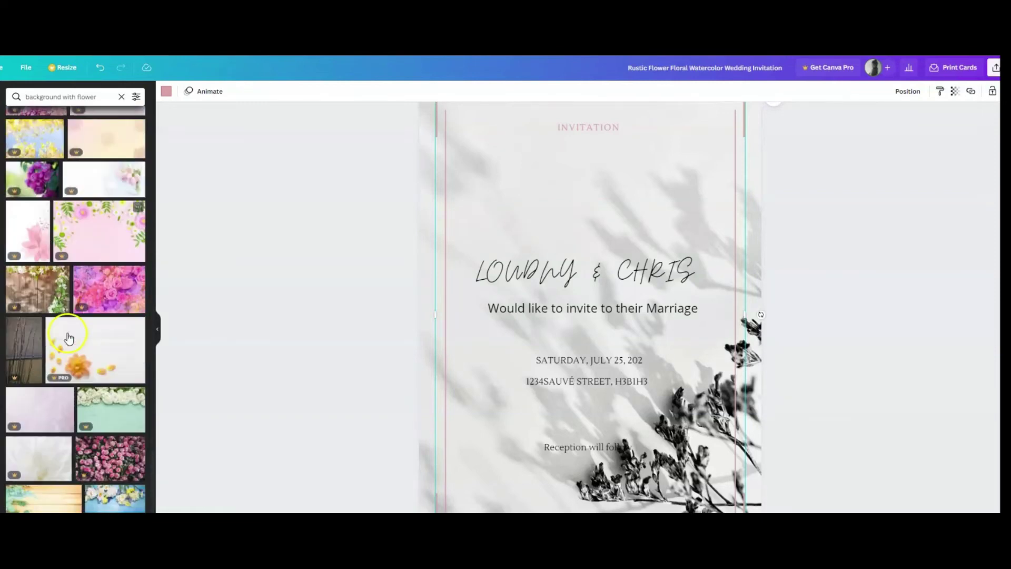
{"action": "scroll", "coordinate": [68, 337], "scroll_direction": "down", "scroll_amount": 5}
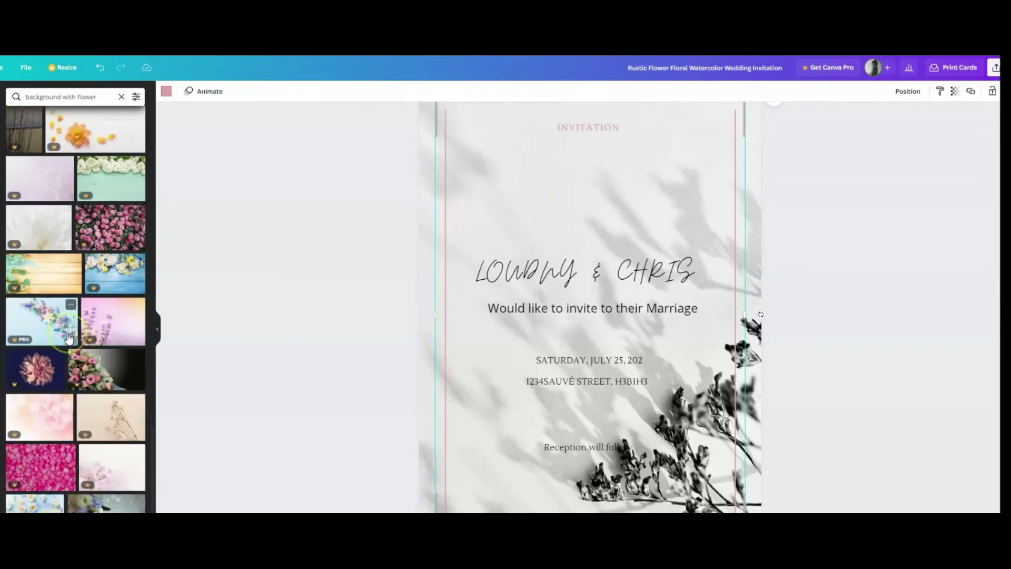
{"action": "scroll", "coordinate": [67, 337], "scroll_direction": "down", "scroll_amount": 4}
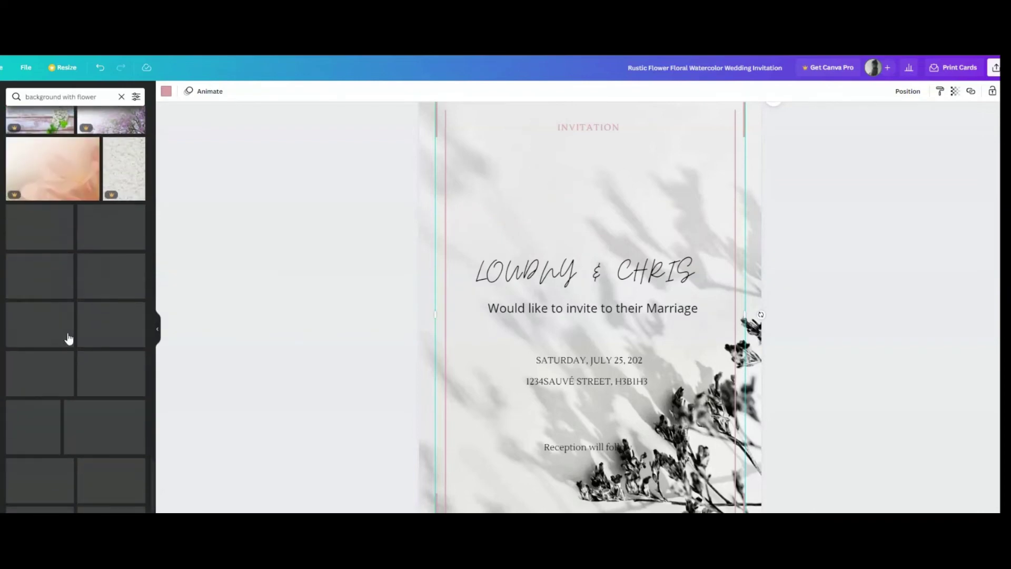
{"action": "scroll", "coordinate": [68, 337], "scroll_direction": "down", "scroll_amount": 3}
{"action": "scroll", "coordinate": [68, 337], "scroll_direction": "down", "scroll_amount": 2}
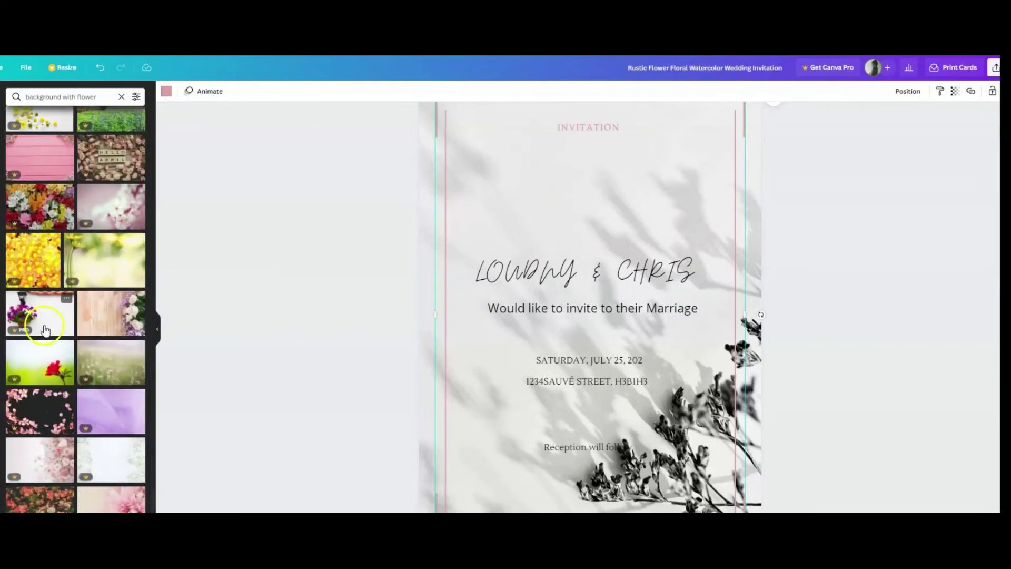
{"action": "scroll", "coordinate": [47, 331], "scroll_direction": "down", "scroll_amount": 3}
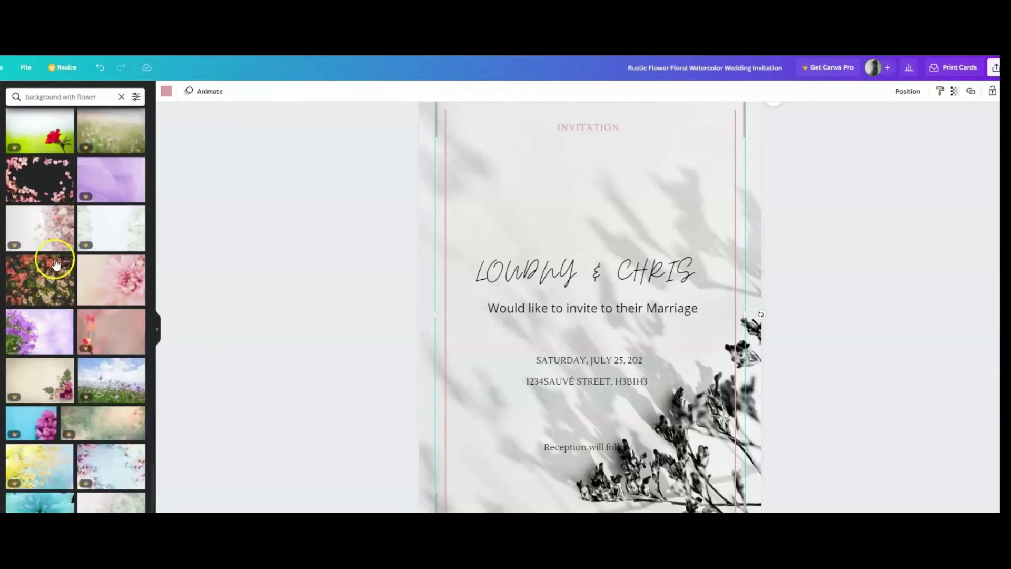
{"action": "scroll", "coordinate": [52, 294], "scroll_direction": "down", "scroll_amount": 5}
{"action": "scroll", "coordinate": [53, 248], "scroll_direction": "down", "scroll_amount": 3}
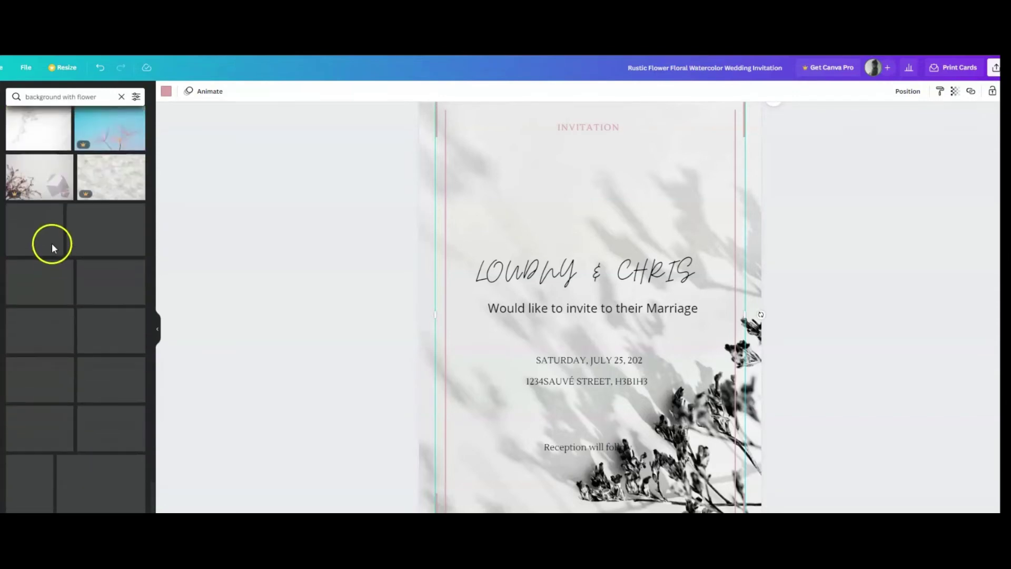
{"action": "scroll", "coordinate": [49, 242], "scroll_direction": "down", "scroll_amount": 5}
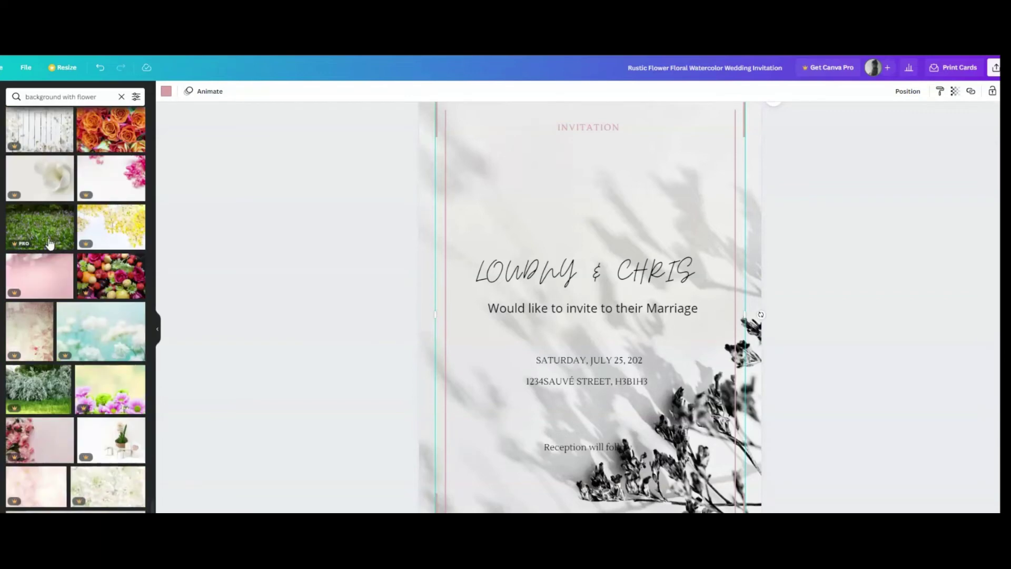
{"action": "scroll", "coordinate": [49, 243], "scroll_direction": "down", "scroll_amount": 7}
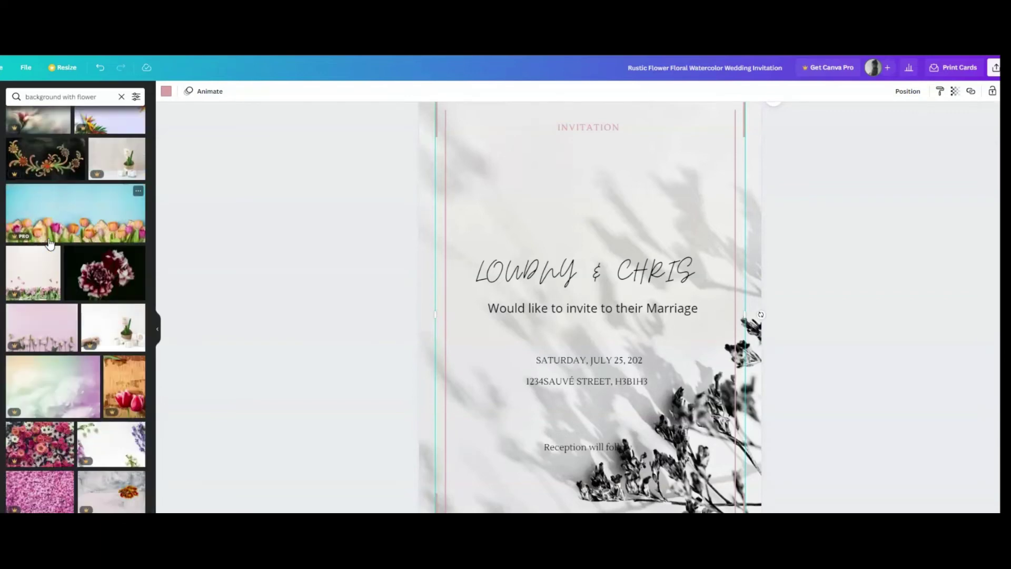
{"action": "scroll", "coordinate": [49, 242], "scroll_direction": "down", "scroll_amount": 2}
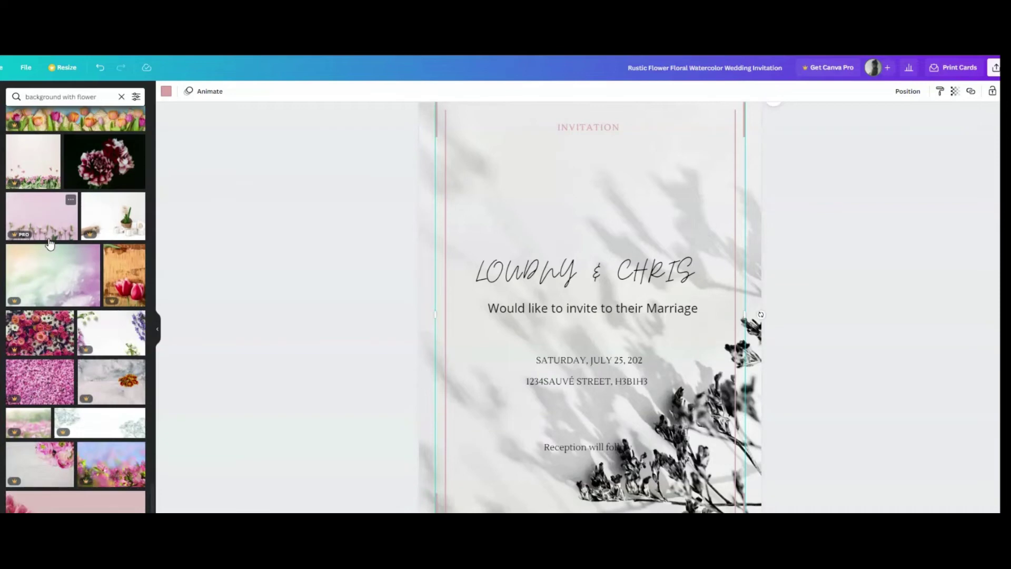
{"action": "scroll", "coordinate": [49, 243], "scroll_direction": "down", "scroll_amount": 8}
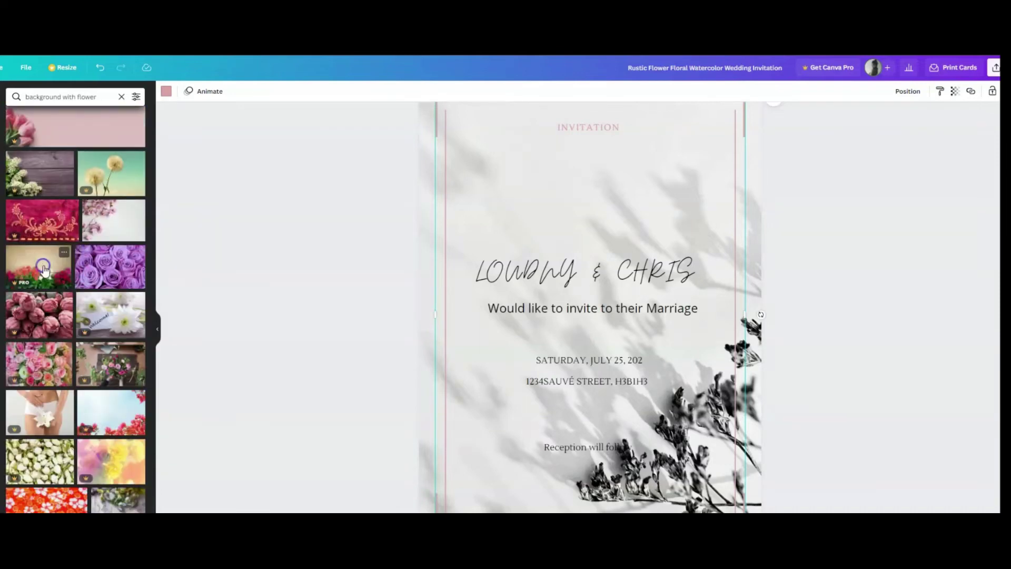
Search the photo library for "background with flowers" and fill the background of page 1 with the pink cherry blossom branch photo
{"action": "type", "text": "s"}
{"action": "key", "text": "Return"}
{"action": "left_click_drag", "start_coordinate": [51, 399], "coordinate": [478, 157]}
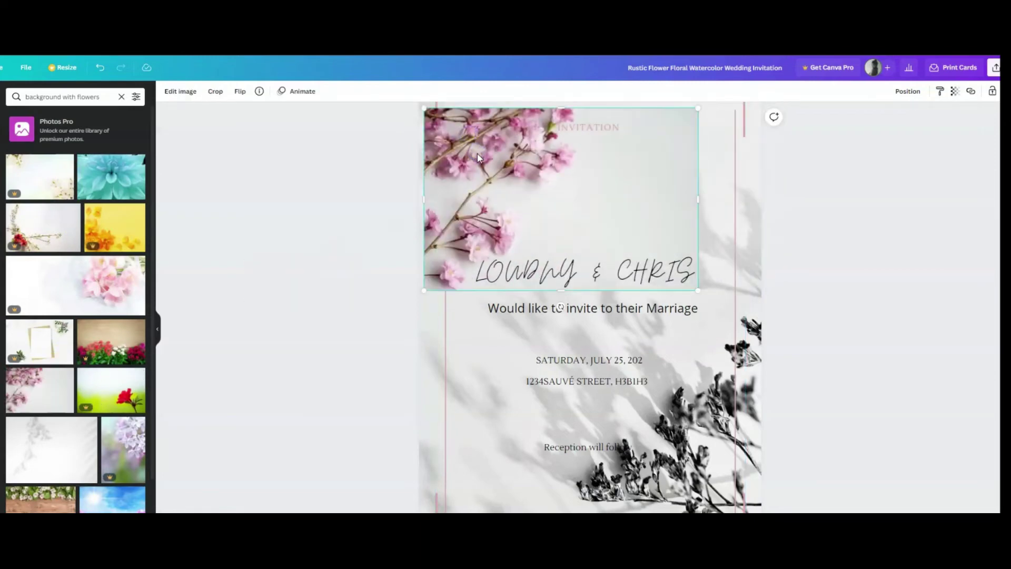
{"action": "key", "text": "Delete"}
{"action": "left_click_drag", "start_coordinate": [45, 400], "coordinate": [428, 179]}
{"action": "left_click", "coordinate": [514, 239]}
{"action": "scroll", "coordinate": [514, 240], "scroll_direction": "up", "scroll_amount": 1}
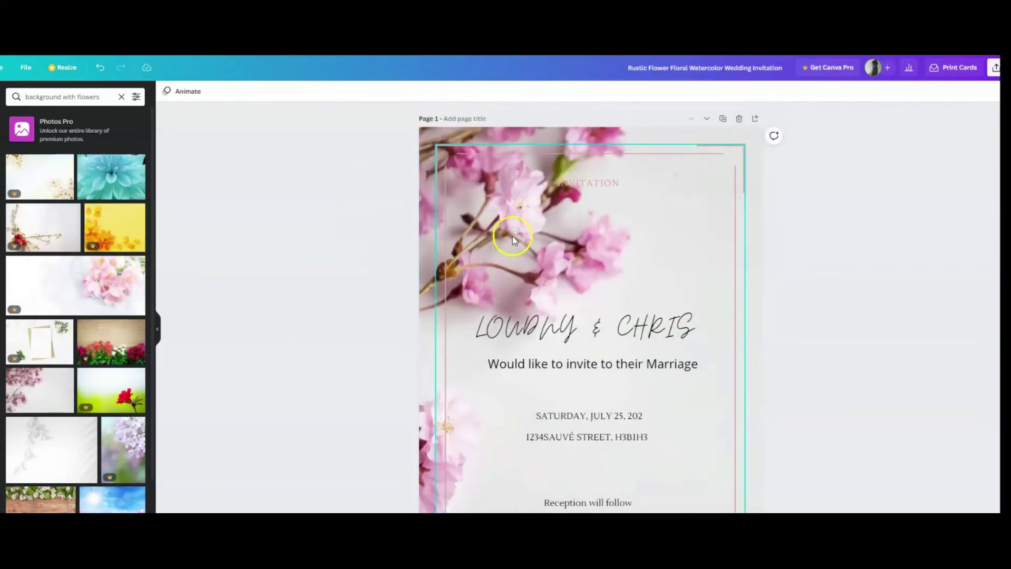
Shift the blossom background photo so that only its blossom tips reach into the page's left edge
{"action": "double_click", "coordinate": [674, 136]}
{"action": "left_click_drag", "start_coordinate": [675, 135], "coordinate": [489, 240]}
{"action": "key", "text": "Return"}
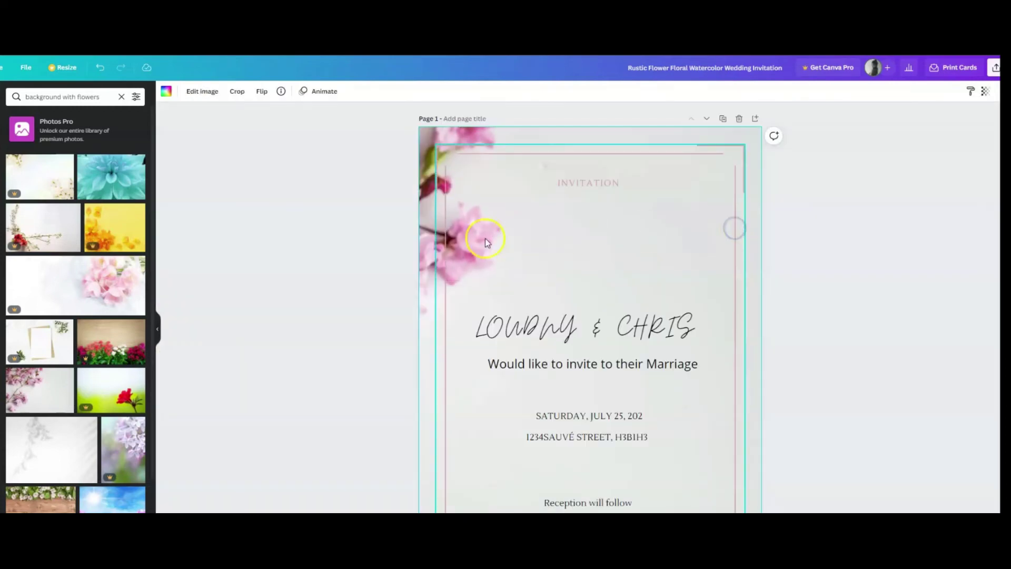
{"action": "left_click", "coordinate": [456, 239]}
{"action": "left_click", "coordinate": [664, 203]}
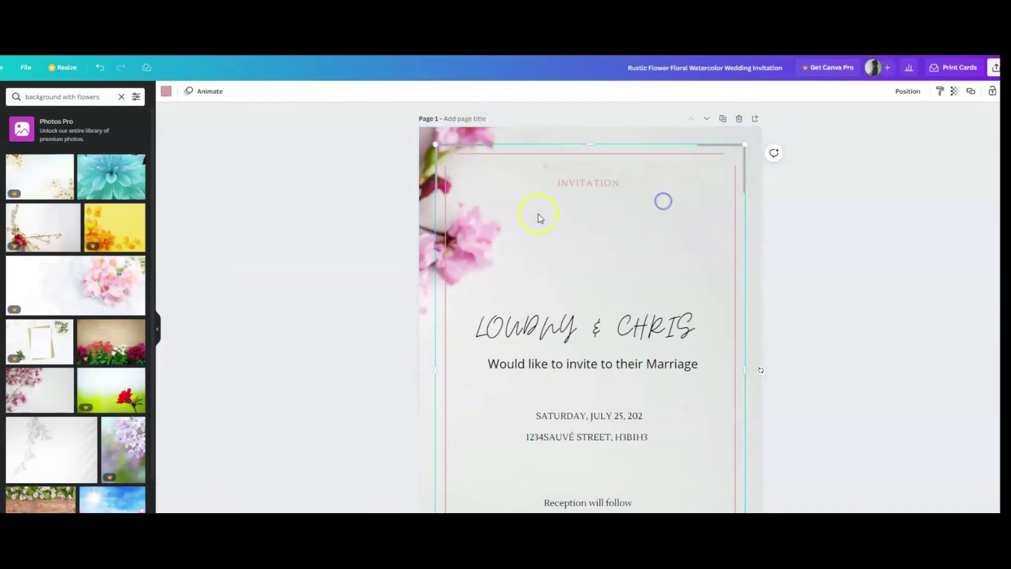
Reposition the background photo within the page so the pink blossoms occupy the upper-left corner above the names
{"action": "double_click", "coordinate": [653, 132]}
{"action": "left_click_drag", "start_coordinate": [537, 133], "coordinate": [496, 159]}
{"action": "left_click_drag", "start_coordinate": [596, 156], "coordinate": [945, 221]}
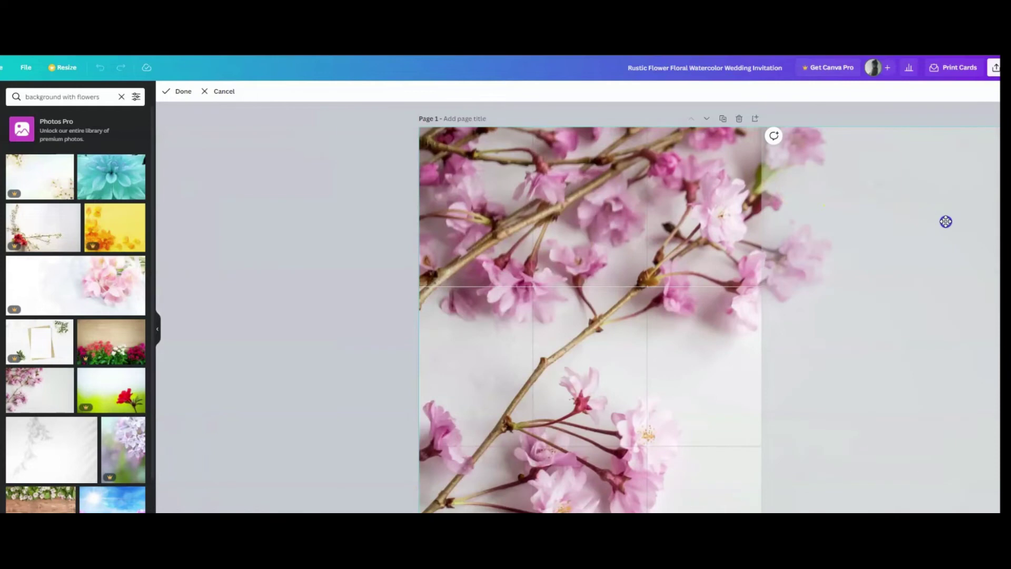
{"action": "left_click_drag", "start_coordinate": [740, 278], "coordinate": [446, 223]}
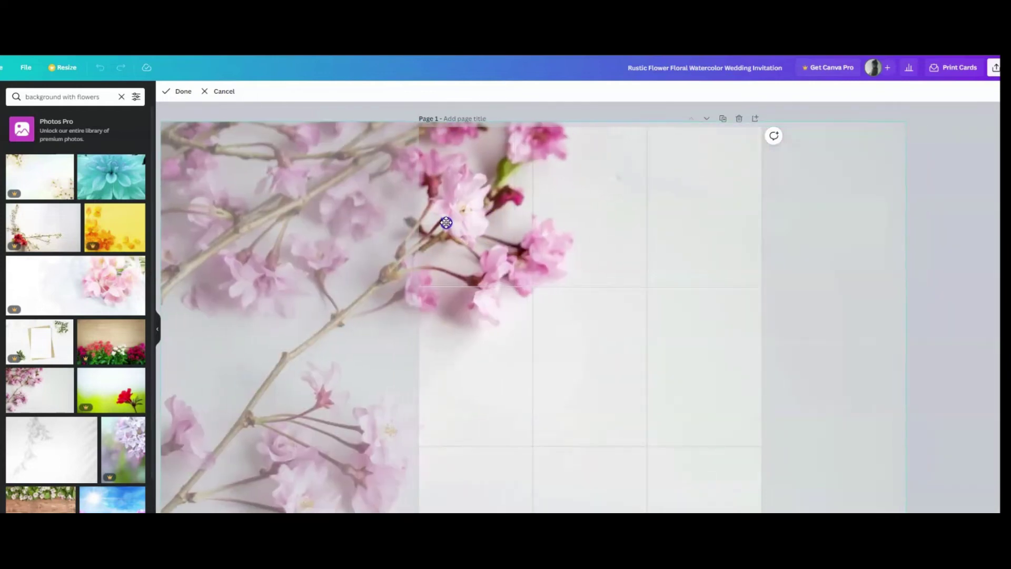
{"action": "double_click", "coordinate": [696, 199]}
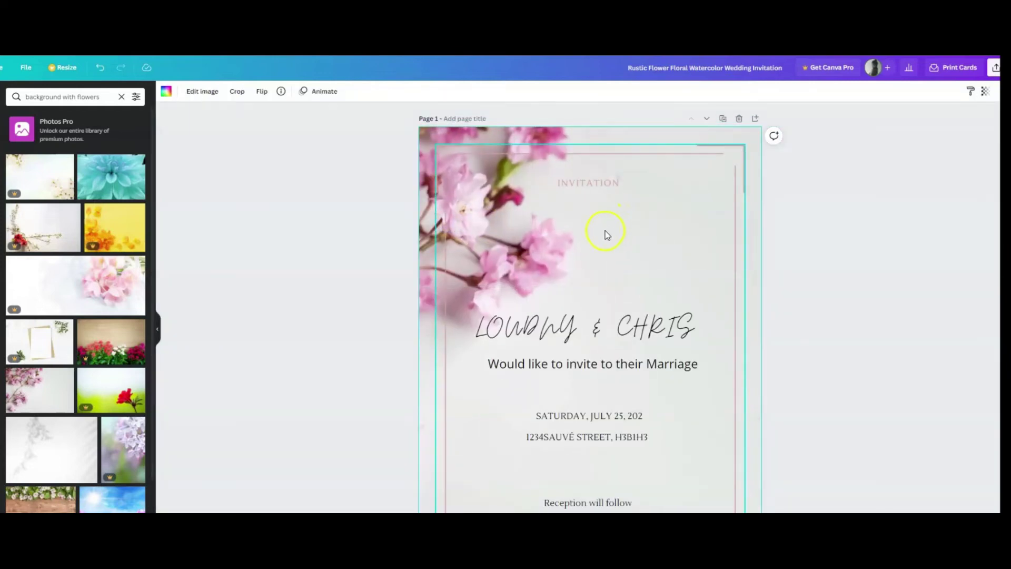
Add a circular photo frame above the couple's names on page 1 and shrink it to fit beneath the INVITATION heading
{"action": "scroll", "coordinate": [605, 231], "scroll_direction": "down", "scroll_amount": 2}
{"action": "scroll", "coordinate": [605, 231], "scroll_direction": "up", "scroll_amount": 1}
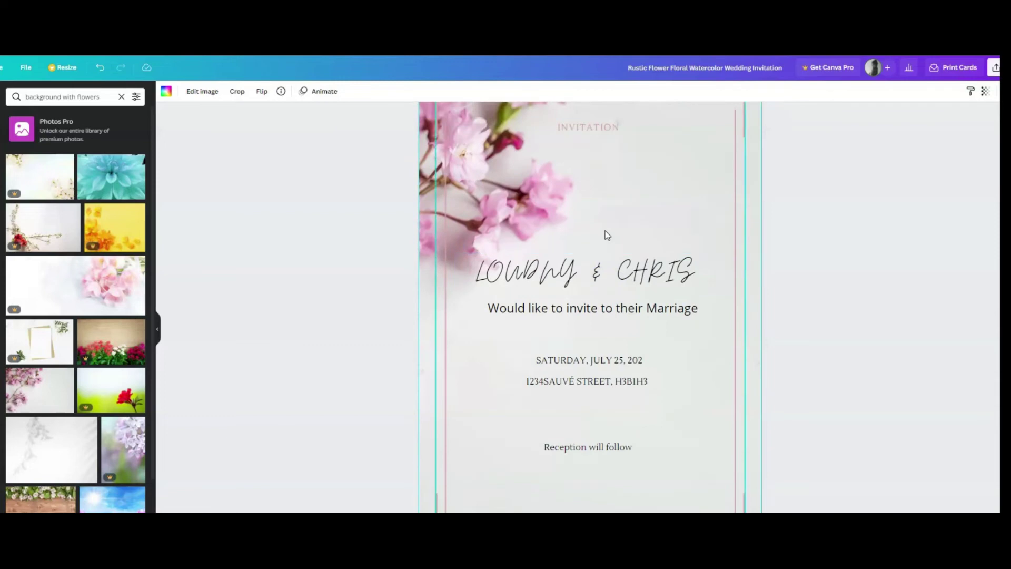
{"action": "scroll", "coordinate": [604, 235], "scroll_direction": "up", "scroll_amount": 1}
{"action": "scroll", "coordinate": [603, 235], "scroll_direction": "down", "scroll_amount": 1}
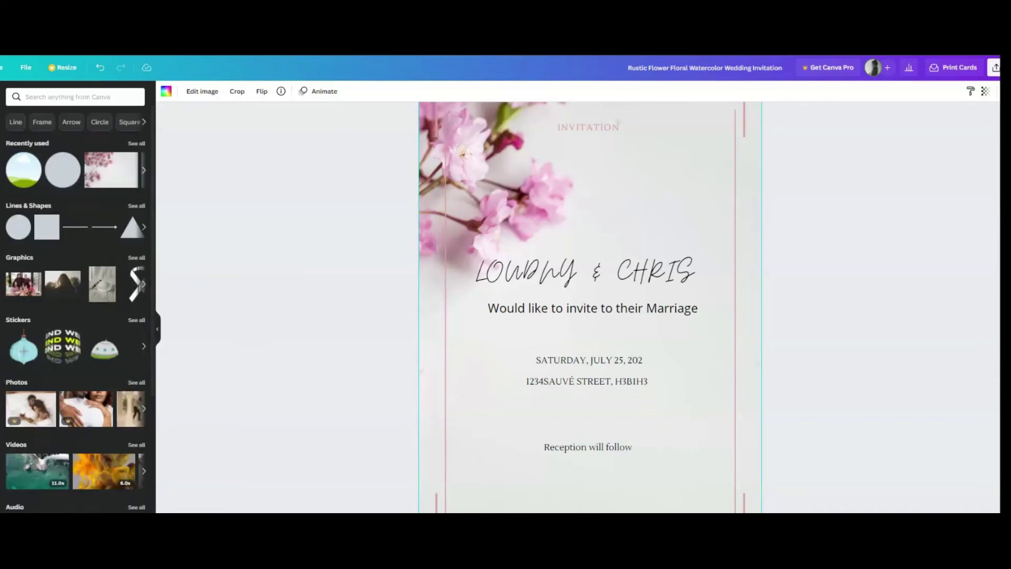
{"action": "left_click_drag", "start_coordinate": [20, 168], "coordinate": [564, 148]}
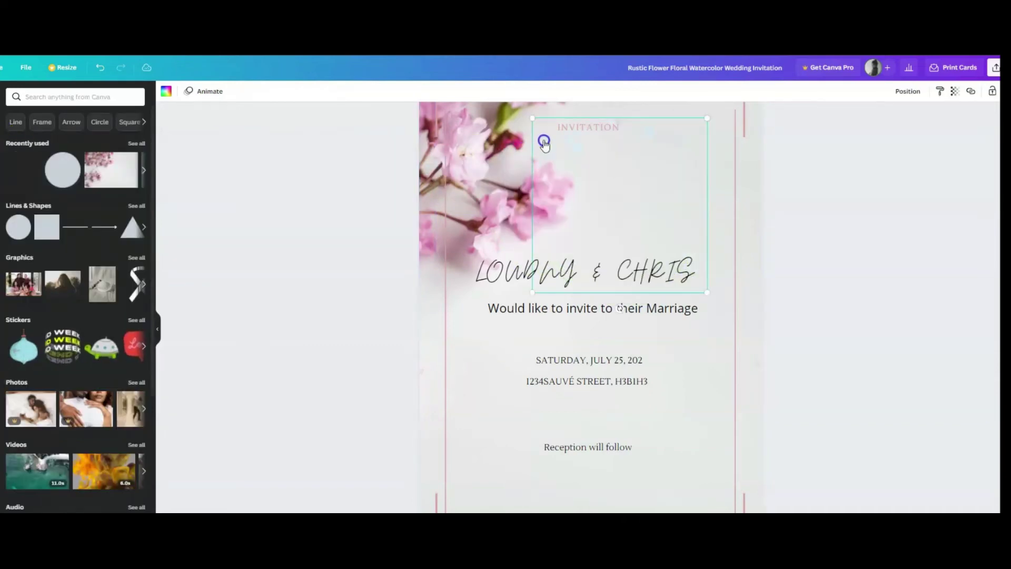
{"action": "left_click_drag", "start_coordinate": [706, 292], "coordinate": [606, 194]}
Recolour the INVITATION heading on page 1 black and raise the circular frame and the heading slightly
{"action": "left_click", "coordinate": [588, 127]}
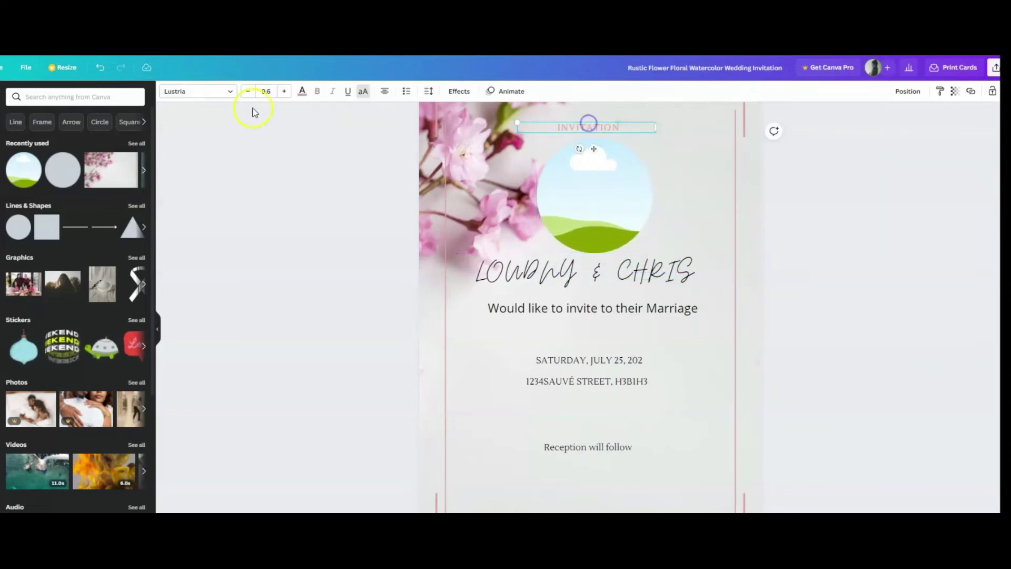
{"action": "left_click", "coordinate": [303, 92]}
{"action": "left_click", "coordinate": [39, 118]}
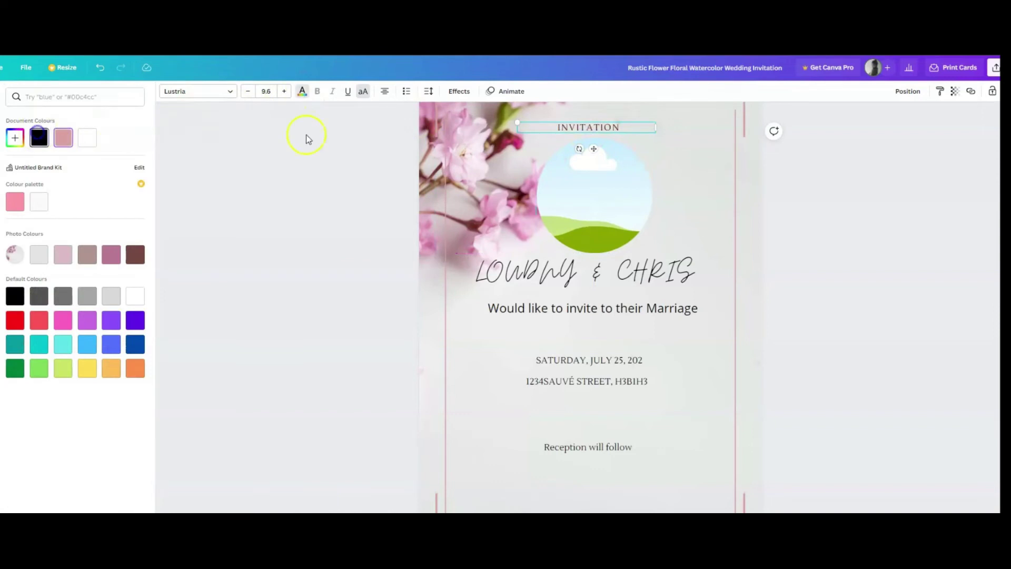
{"action": "left_click_drag", "start_coordinate": [578, 187], "coordinate": [576, 191]}
{"action": "left_click", "coordinate": [614, 125]}
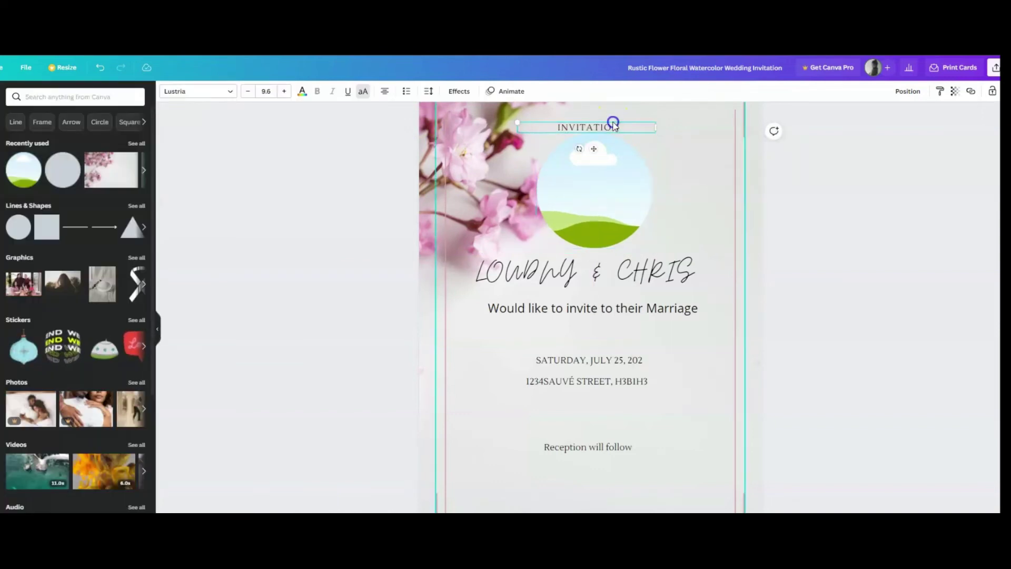
{"action": "left_click_drag", "start_coordinate": [613, 114], "coordinate": [603, 115]}
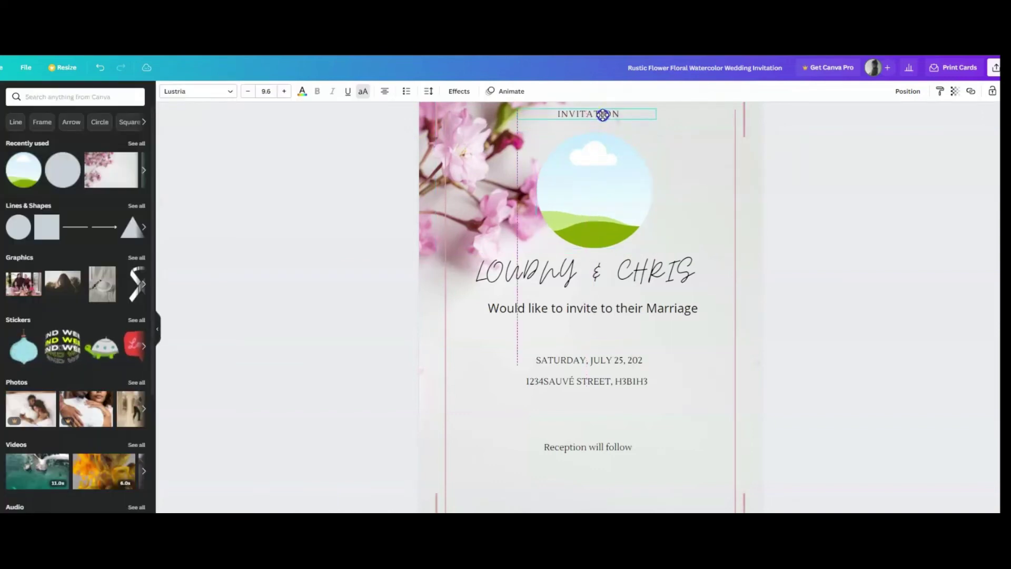
Lower the "Would love your presence in celebrating their Marriage" line slightly on page 2
{"action": "left_click", "coordinate": [598, 175]}
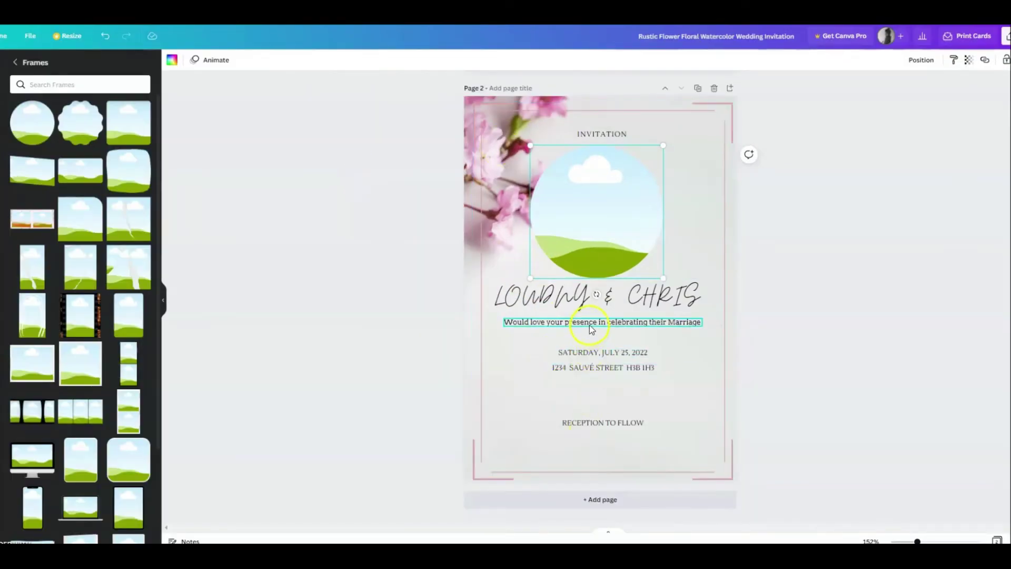
{"action": "left_click_drag", "start_coordinate": [589, 324], "coordinate": [588, 327]}
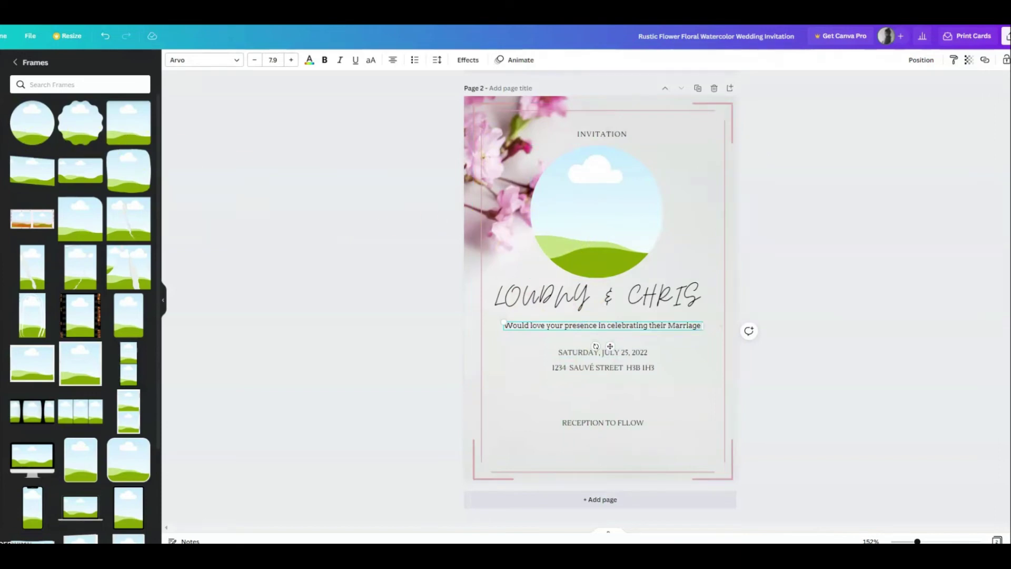
Look through the uploaded images and the photo library for a couple photo suited to the circular frame
{"action": "scroll", "coordinate": [105, 174], "scroll_direction": "down", "scroll_amount": 10}
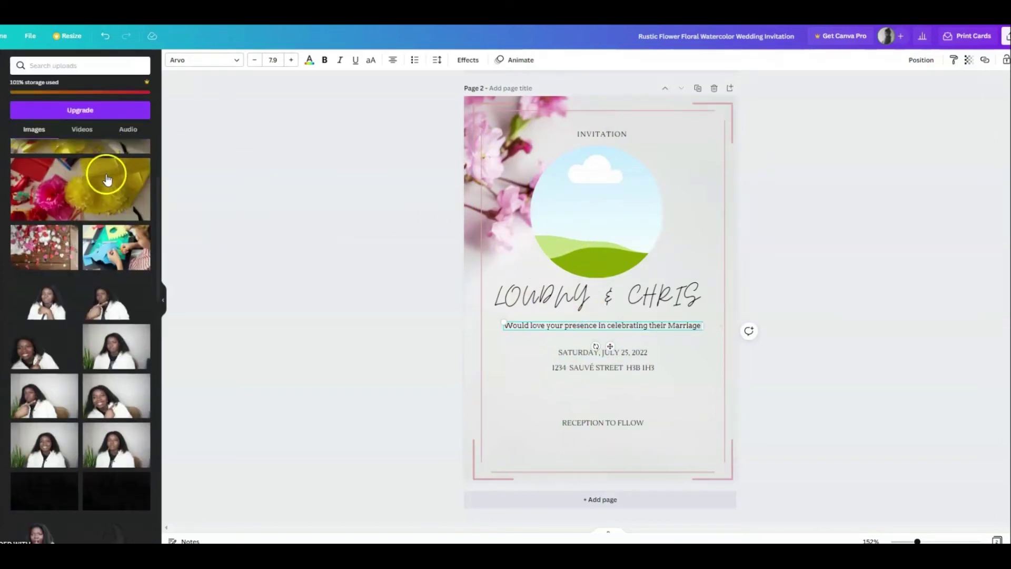
{"action": "scroll", "coordinate": [105, 196], "scroll_direction": "down", "scroll_amount": 10}
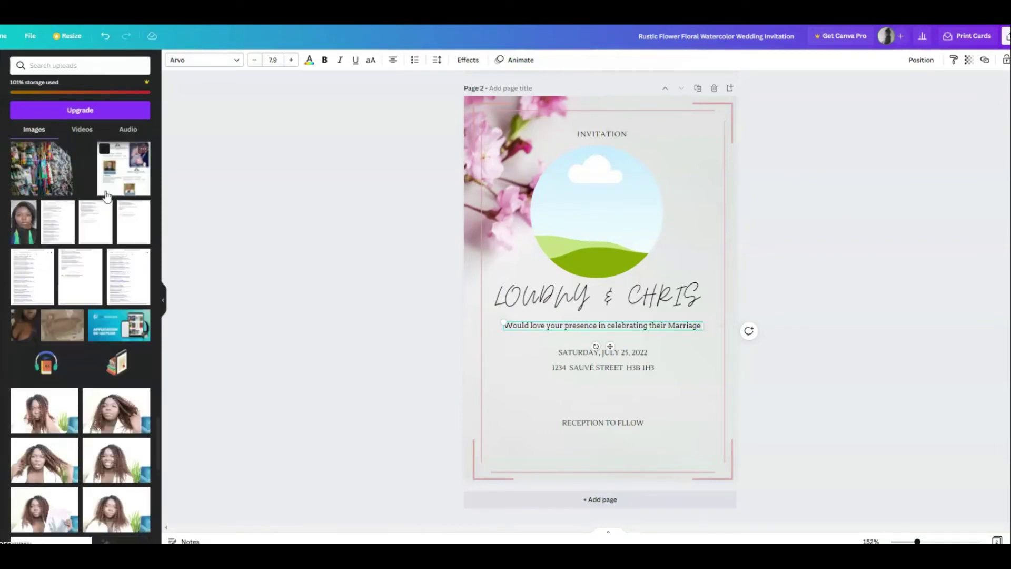
{"action": "scroll", "coordinate": [105, 196], "scroll_direction": "up", "scroll_amount": 5}
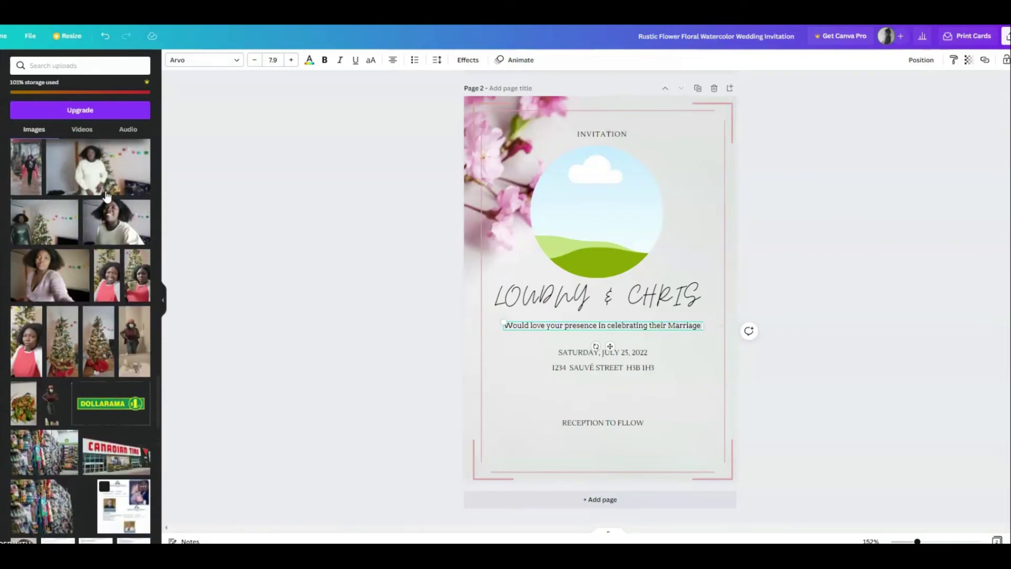
{"action": "scroll", "coordinate": [107, 196], "scroll_direction": "up", "scroll_amount": 5}
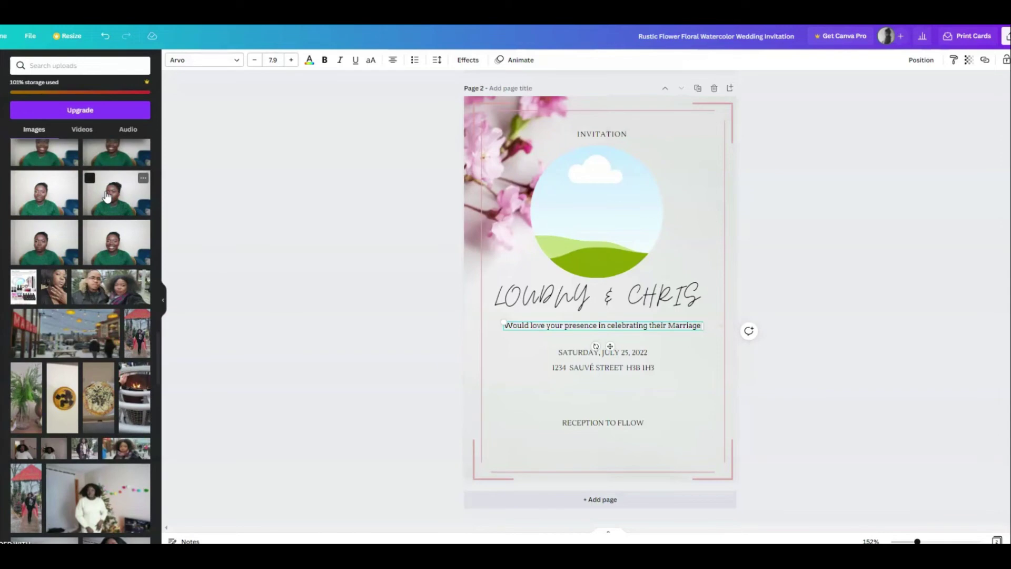
{"action": "scroll", "coordinate": [107, 197], "scroll_direction": "up", "scroll_amount": 6}
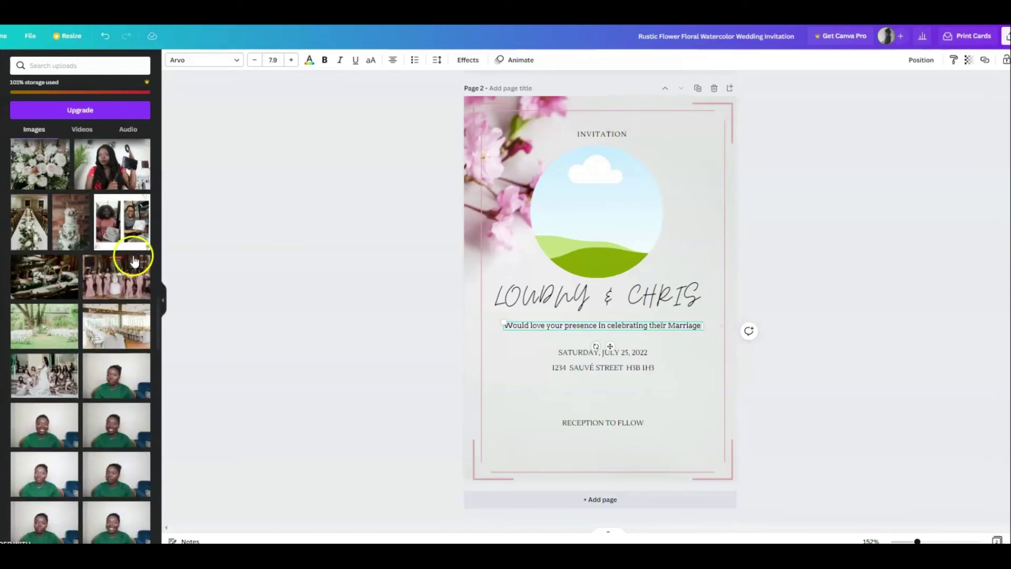
{"action": "scroll", "coordinate": [135, 262], "scroll_direction": "up", "scroll_amount": 1}
{"action": "scroll", "coordinate": [134, 258], "scroll_direction": "down", "scroll_amount": 3}
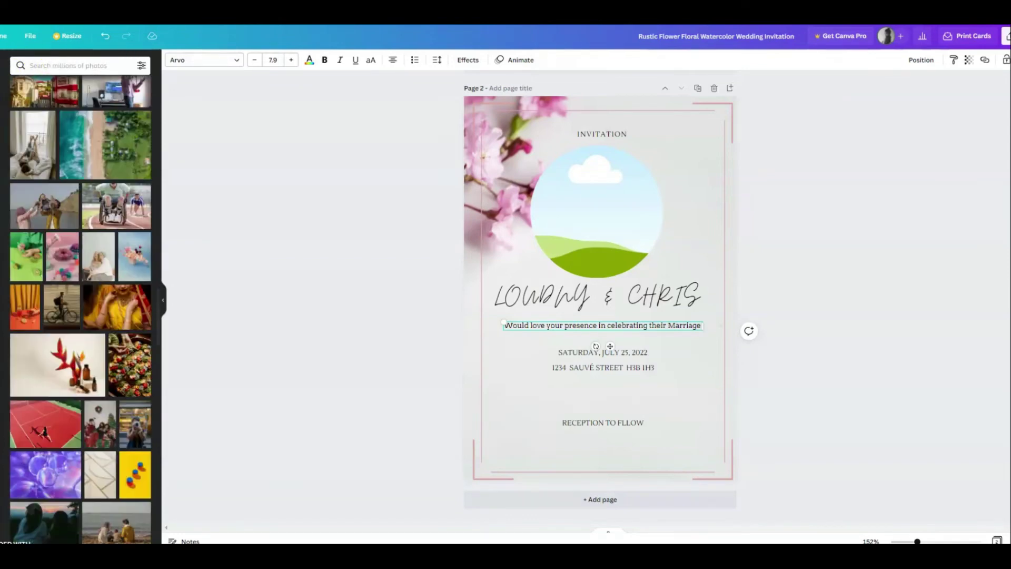
Search the photo library for "man and wife" and fill page 2's circular frame with the photo of the embracing couple
{"action": "left_click", "coordinate": [71, 66]}
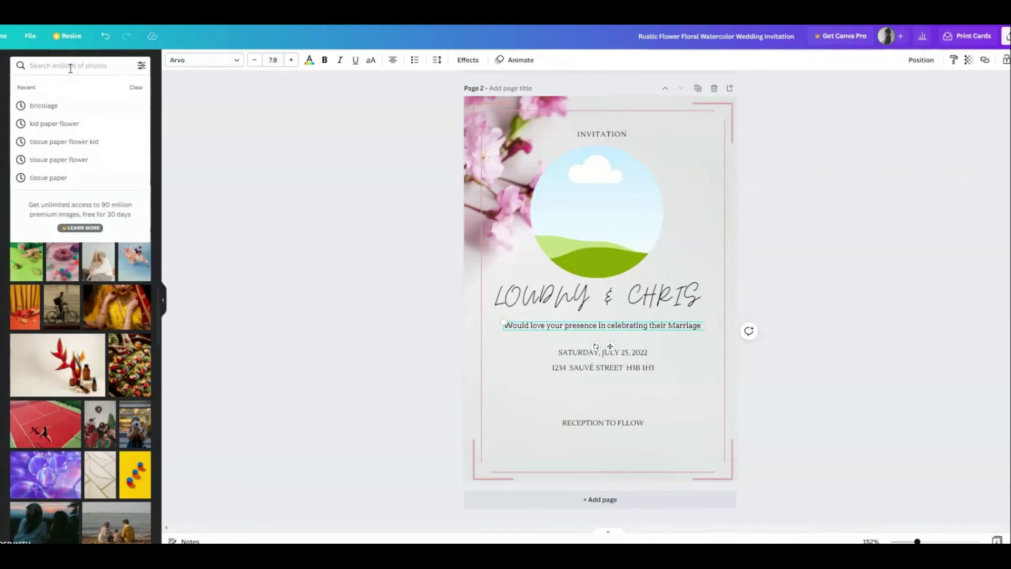
{"action": "type", "text": "man and wife"}
{"action": "key", "text": "Return"}
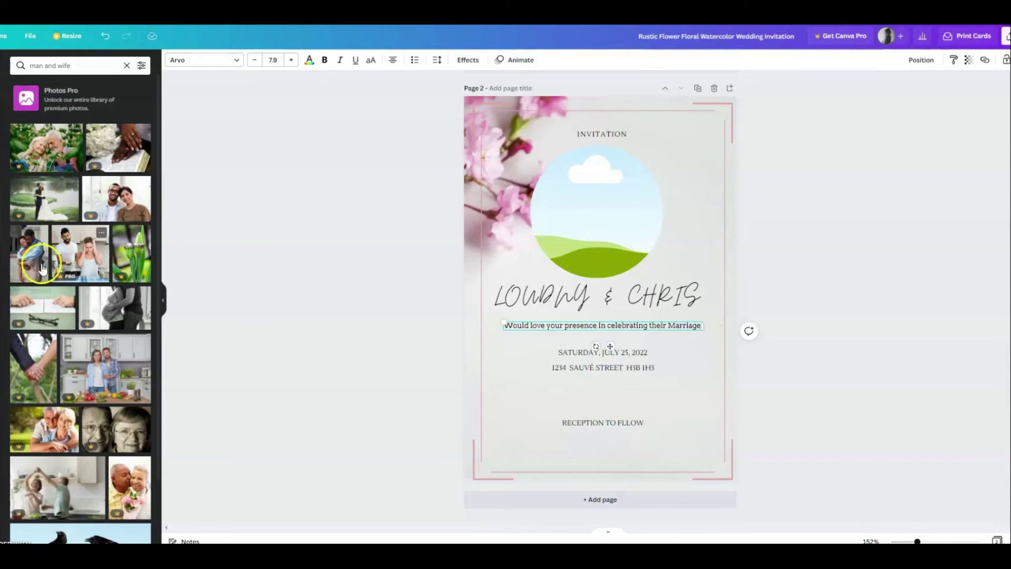
{"action": "left_click_drag", "start_coordinate": [31, 256], "coordinate": [595, 233]}
{"action": "double_click", "coordinate": [614, 179]}
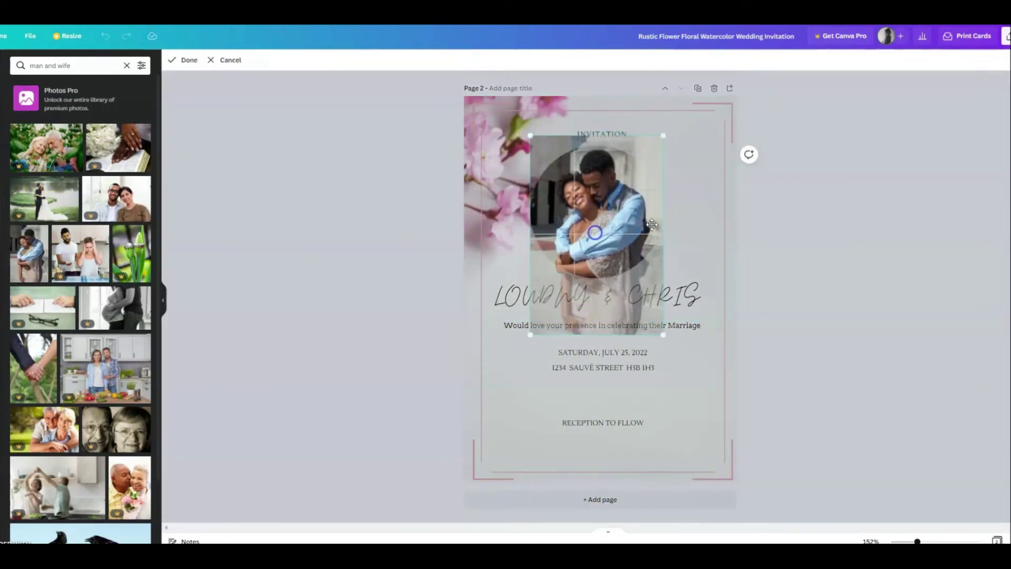
{"action": "left_click", "coordinate": [680, 215]}
Shrink the circular couple photo on page 2 and space out the names, date and address lines beneath it
{"action": "left_click_drag", "start_coordinate": [628, 225], "coordinate": [637, 258]}
{"action": "left_click", "coordinate": [681, 204]}
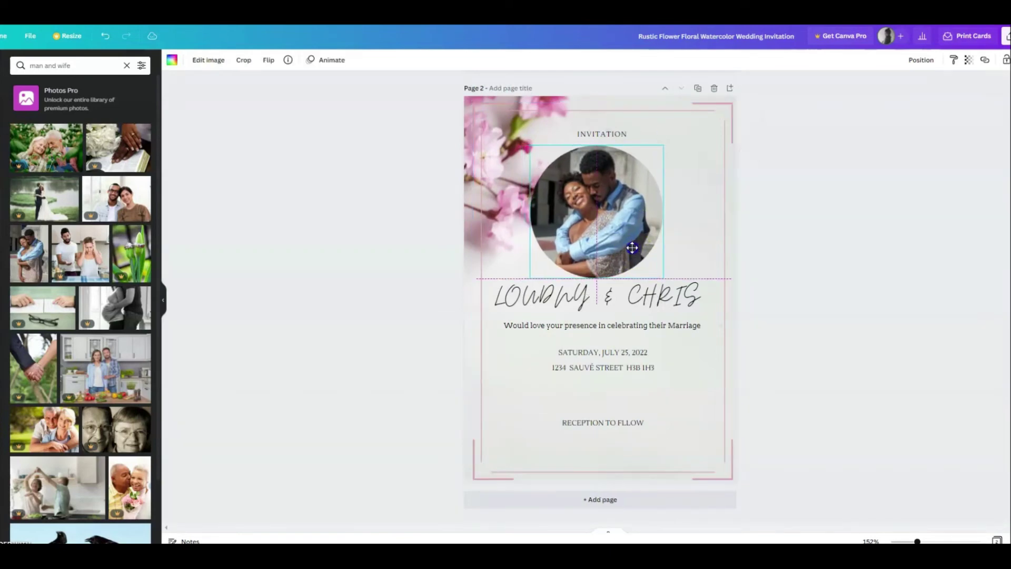
{"action": "left_click", "coordinate": [621, 296]}
{"action": "left_click_drag", "start_coordinate": [622, 296], "coordinate": [632, 245]}
{"action": "left_click", "coordinate": [601, 229]}
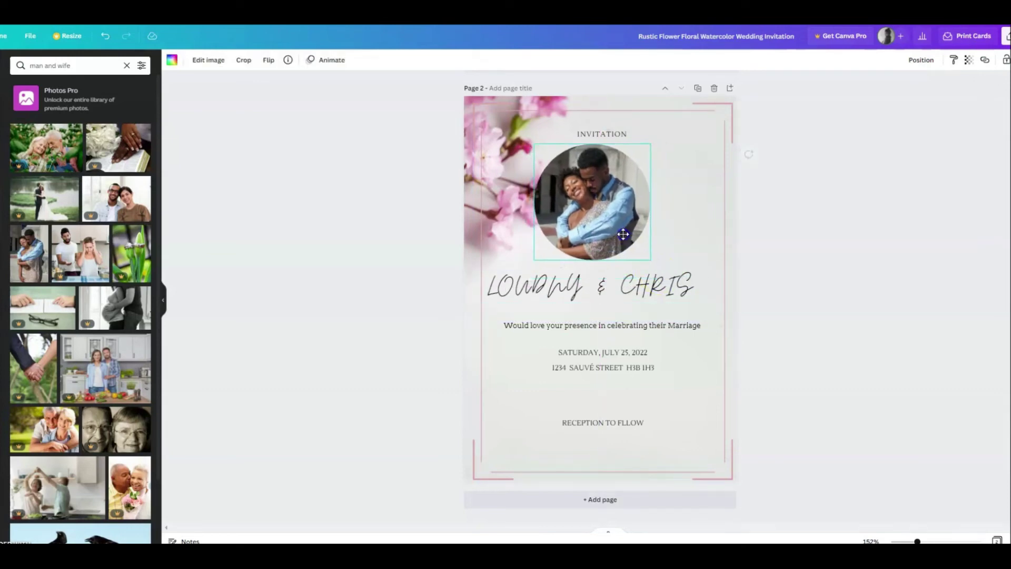
{"action": "left_click", "coordinate": [611, 281]}
{"action": "left_click_drag", "start_coordinate": [611, 280], "coordinate": [619, 260]}
{"action": "left_click_drag", "start_coordinate": [596, 212], "coordinate": [598, 300]}
{"action": "left_click", "coordinate": [596, 253]}
{"action": "mouse_move", "coordinate": [602, 359]}
{"action": "left_mouse_down"}
{"action": "mouse_move", "coordinate": [601, 370]}
{"action": "mouse_move", "coordinate": [597, 359]}
{"action": "left_mouse_up"}
{"action": "left_click", "coordinate": [597, 353]}
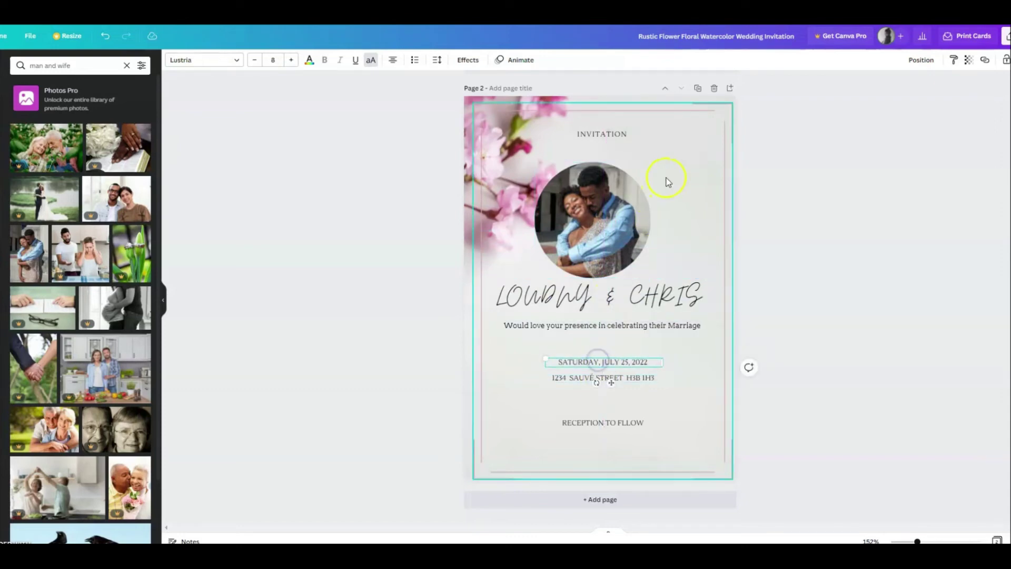
Nudge the couple photo up towards the INVITATION heading and enlarge the pink frame slightly from its upper-left corner
{"action": "left_click", "coordinate": [601, 191]}
{"action": "left_click_drag", "start_coordinate": [601, 195], "coordinate": [604, 194]}
{"action": "left_click", "coordinate": [665, 177]}
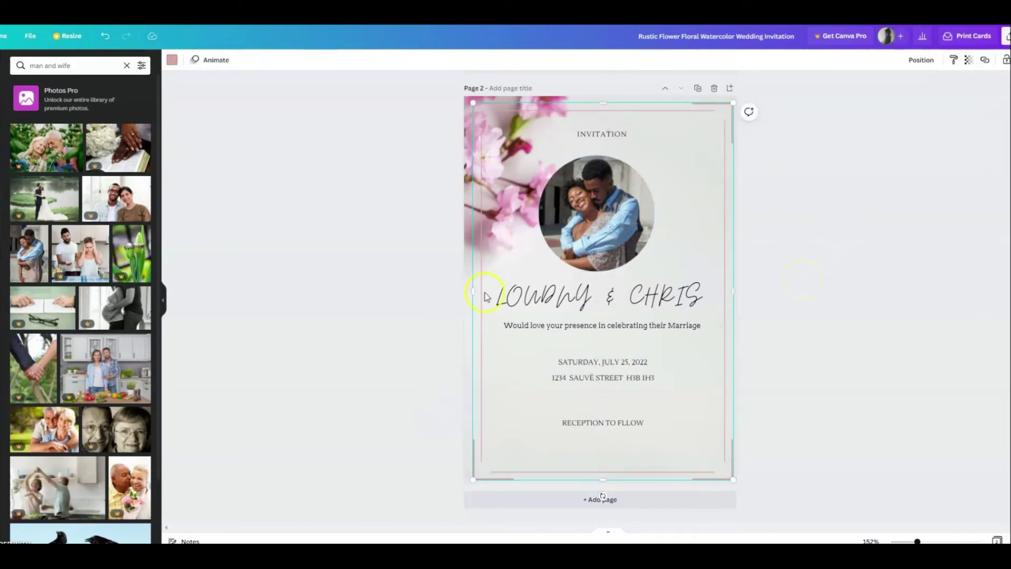
{"action": "left_click_drag", "start_coordinate": [474, 100], "coordinate": [460, 97]}
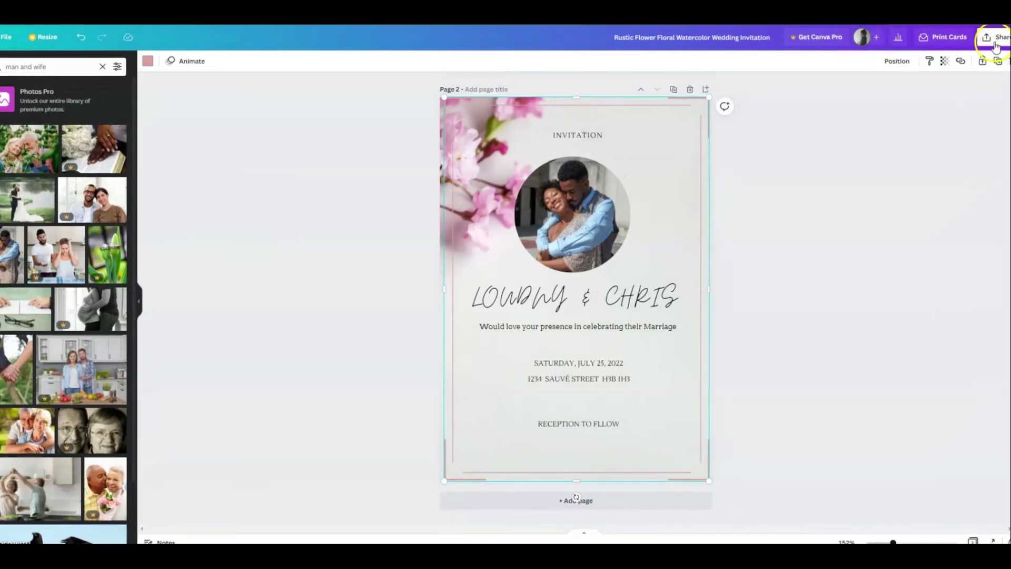
Start a card print order, resizing the design for it, and choose double-sided printing
{"action": "left_click", "coordinate": [943, 38]}
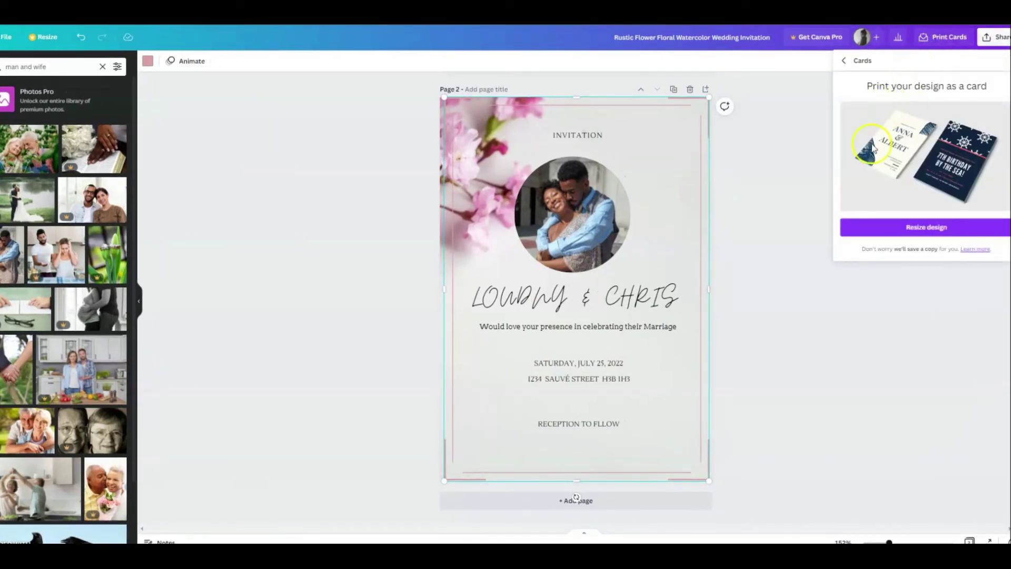
{"action": "left_click", "coordinate": [879, 227]}
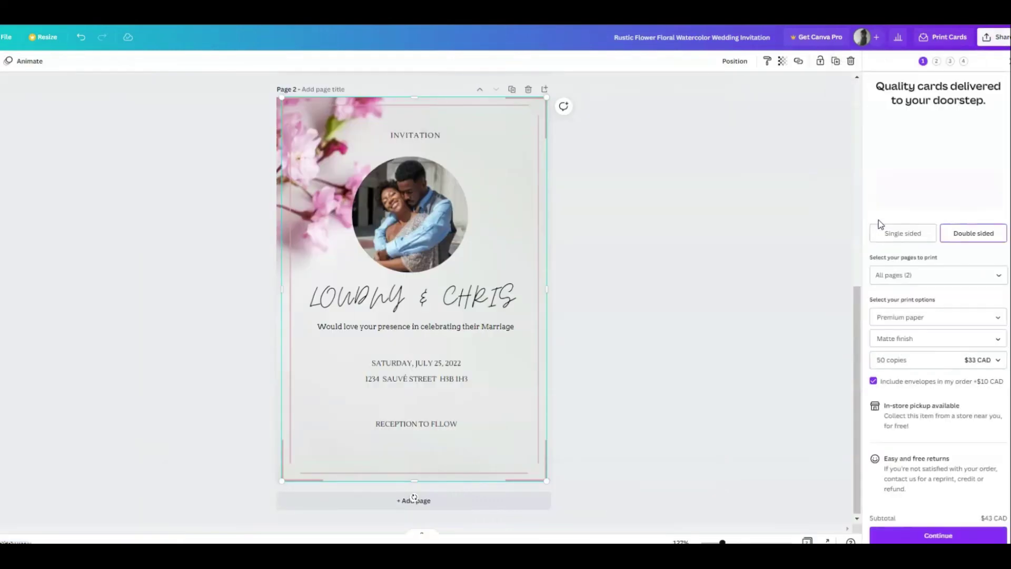
{"action": "left_click", "coordinate": [903, 236]}
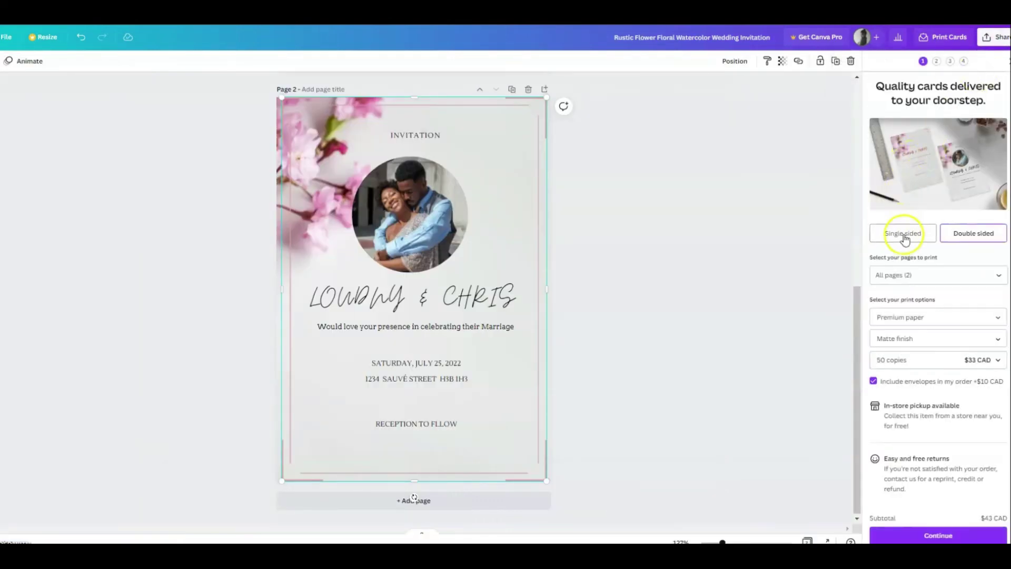
{"action": "left_click", "coordinate": [962, 238]}
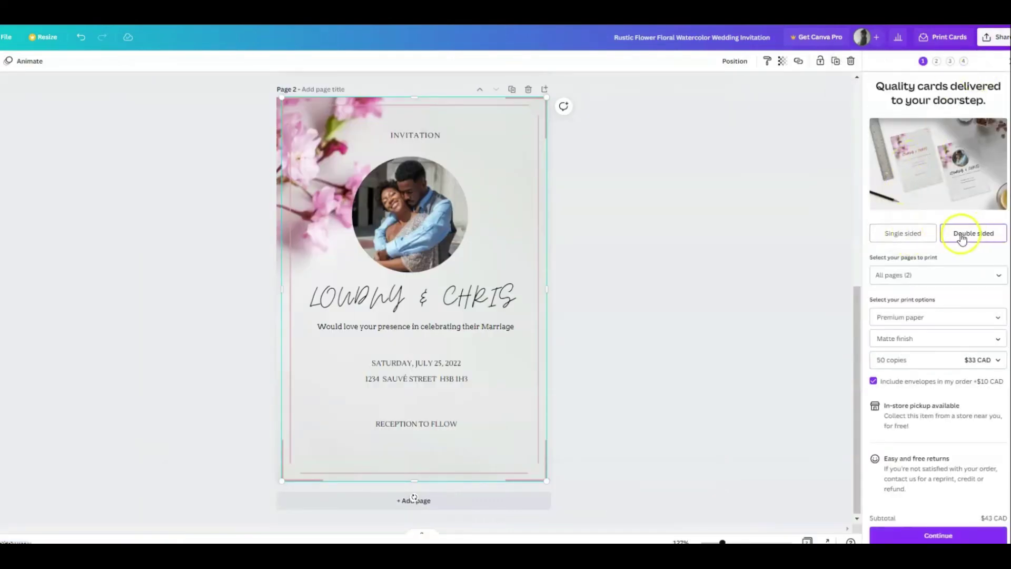
{"action": "left_click", "coordinate": [780, 294]}
{"action": "left_click", "coordinate": [442, 508]}
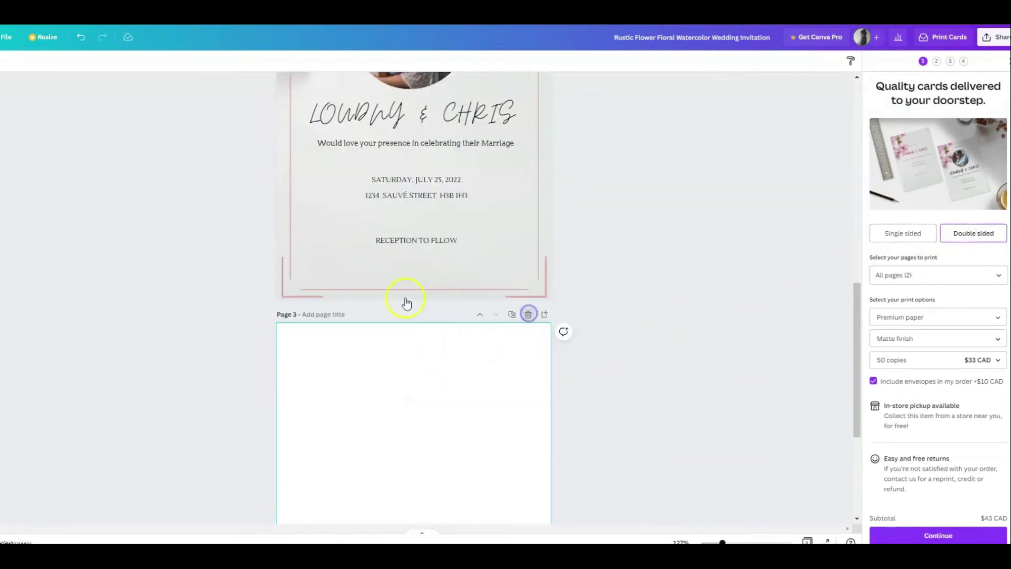
{"action": "key", "text": "Delete"}
Duplicate page 2 of the invitation as page 3
{"action": "scroll", "coordinate": [467, 300], "scroll_direction": "up", "scroll_amount": 3}
{"action": "scroll", "coordinate": [469, 298], "scroll_direction": "down", "scroll_amount": 6}
{"action": "left_click", "coordinate": [469, 301]}
{"action": "left_click", "coordinate": [512, 161]}
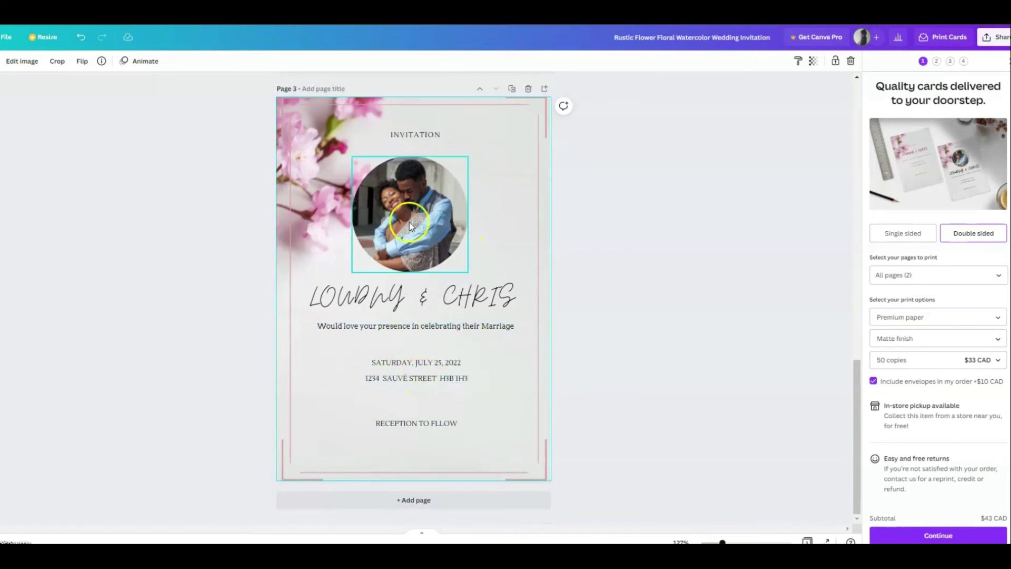
{"action": "key", "text": "Delete"}
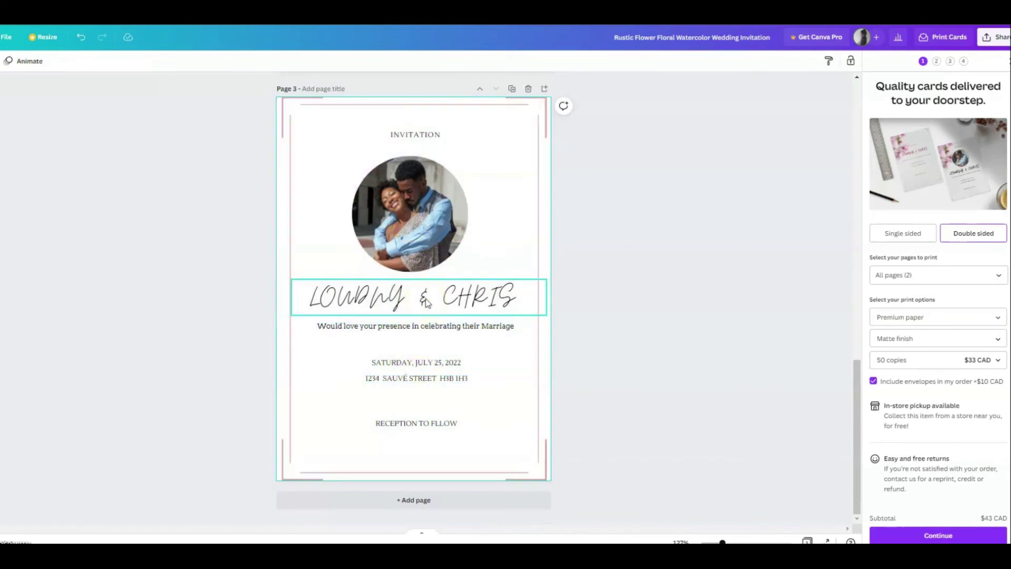
{"action": "left_click", "coordinate": [129, 37]}
{"action": "left_click", "coordinate": [74, 41]}
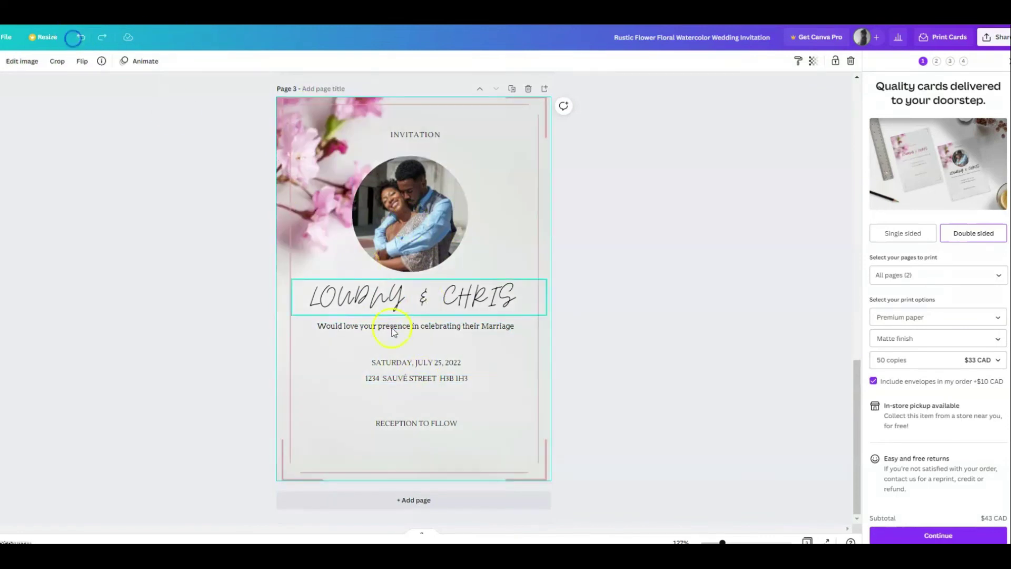
Delete the date, address, reception line, couple's names and "Would love your presence" line from page 3
{"action": "left_click", "coordinate": [412, 362]}
{"action": "key", "text": "Delete"}
{"action": "left_click", "coordinate": [418, 374]}
{"action": "key", "text": "Delete"}
{"action": "left_click", "coordinate": [419, 422]}
{"action": "key", "text": "Delete"}
{"action": "left_click", "coordinate": [453, 294]}
{"action": "key", "text": "Delete"}
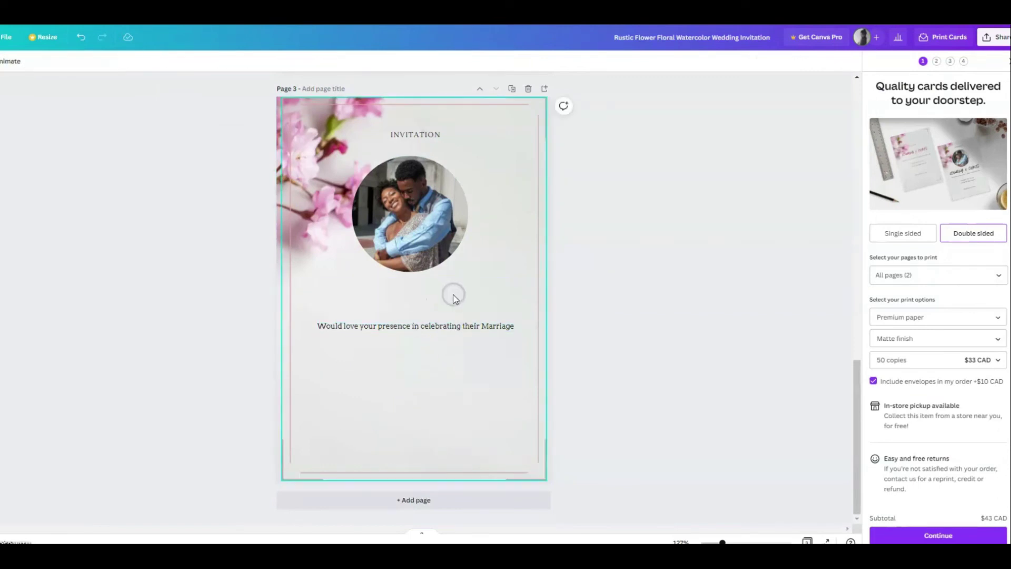
{"action": "left_click", "coordinate": [422, 327]}
{"action": "key", "text": "Delete"}
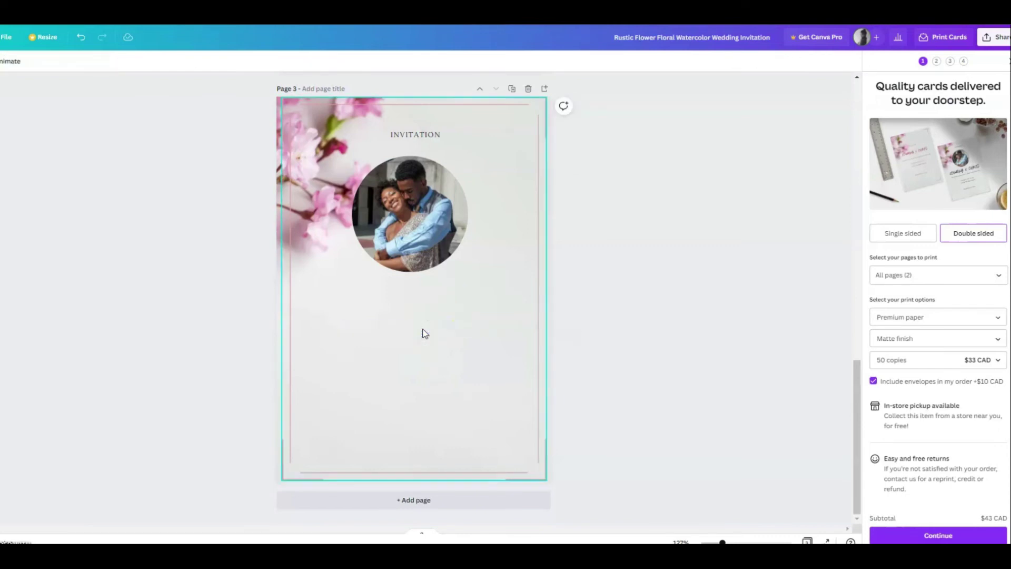
Delete the INVITATION heading from page 3, then enlarge the circular couple photo and centre it in the page's upper half
{"action": "left_click_drag", "start_coordinate": [429, 254], "coordinate": [447, 238]}
{"action": "left_click", "coordinate": [419, 137]}
{"action": "key", "text": "Delete"}
{"action": "left_click_drag", "start_coordinate": [463, 277], "coordinate": [487, 303]}
{"action": "left_click_drag", "start_coordinate": [447, 251], "coordinate": [432, 253]}
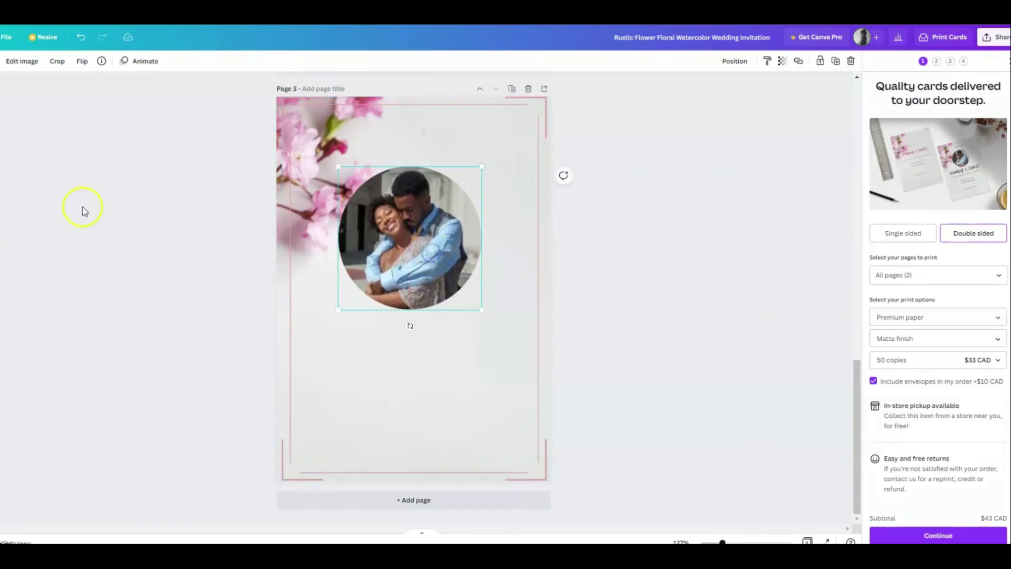
Remove the couple photo from page 3's circular frame, keeping the empty frame
{"action": "double_click", "coordinate": [375, 214]}
{"action": "key", "text": "Delete"}
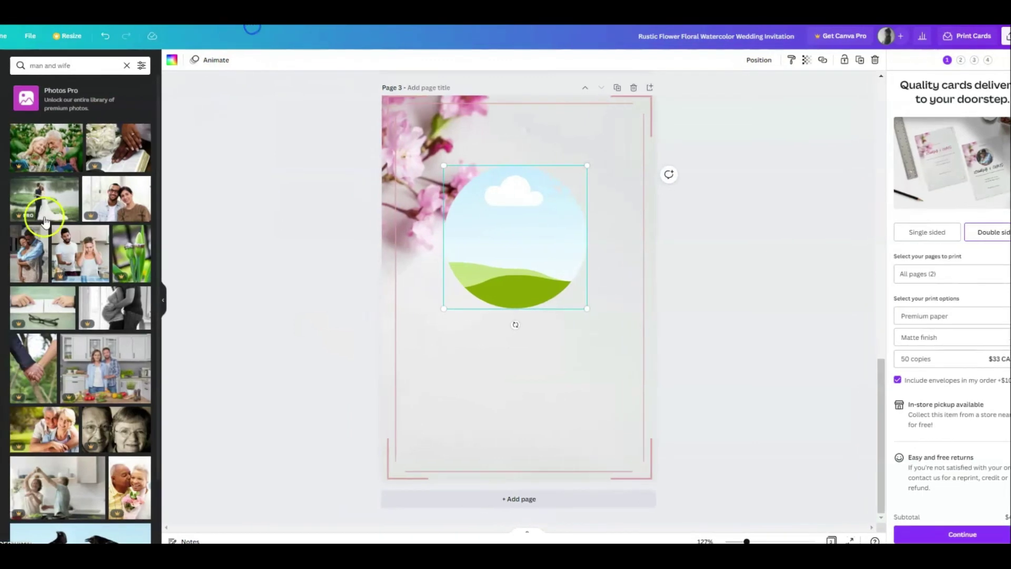
Replace the empty circular frame on page 3 with a solid circle shape placed in the page's upper middle
{"action": "left_click", "coordinate": [2, 100]}
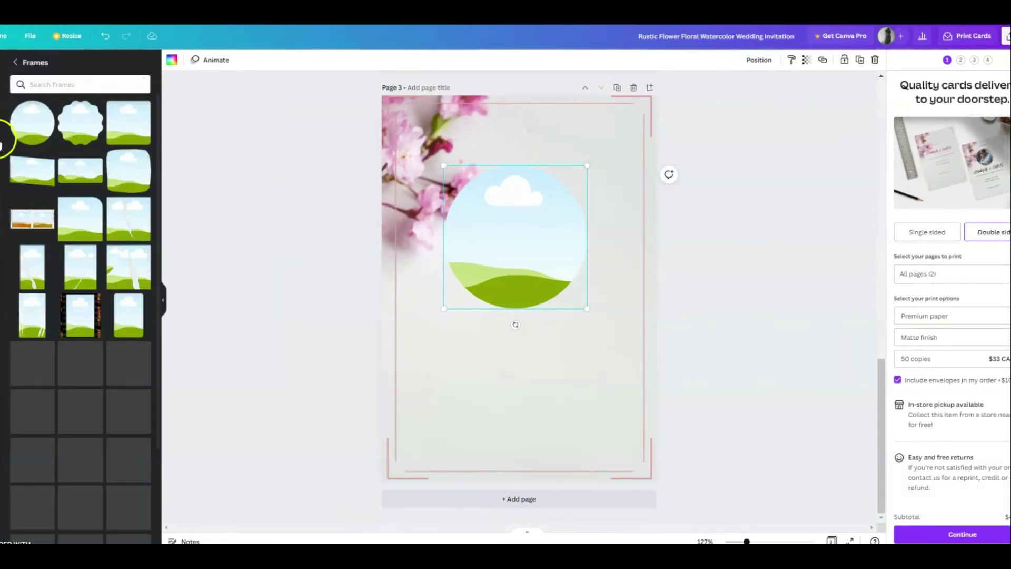
{"action": "scroll", "coordinate": [75, 213], "scroll_direction": "down", "scroll_amount": 3}
{"action": "scroll", "coordinate": [75, 213], "scroll_direction": "down", "scroll_amount": 6}
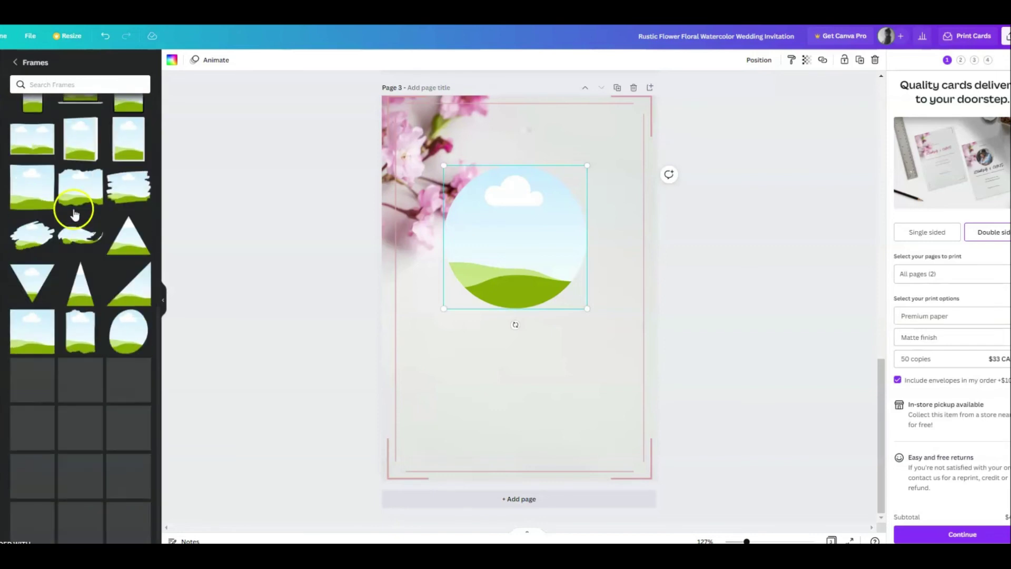
{"action": "scroll", "coordinate": [22, 247], "scroll_direction": "down", "scroll_amount": 5}
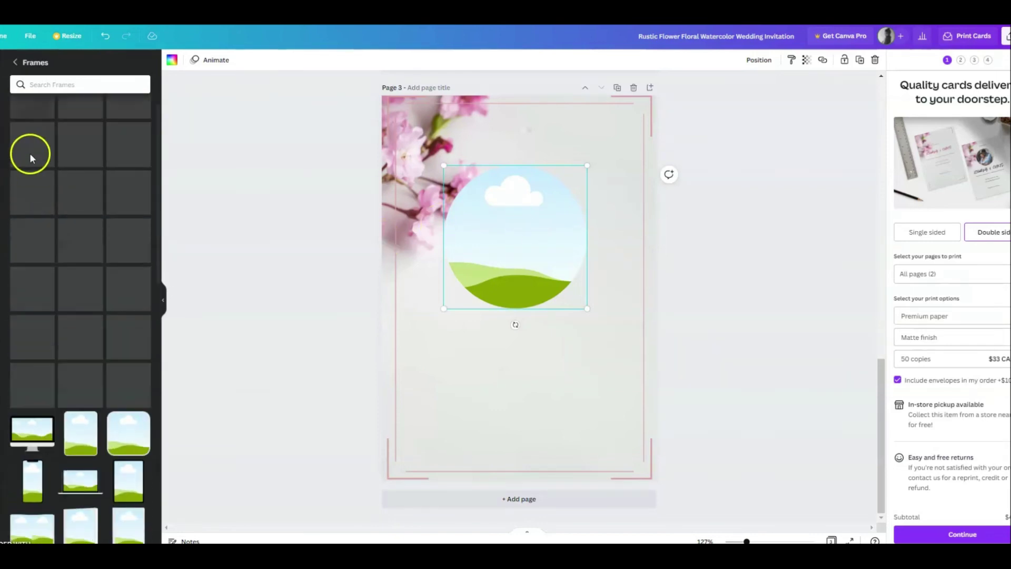
{"action": "left_click", "coordinate": [15, 62]}
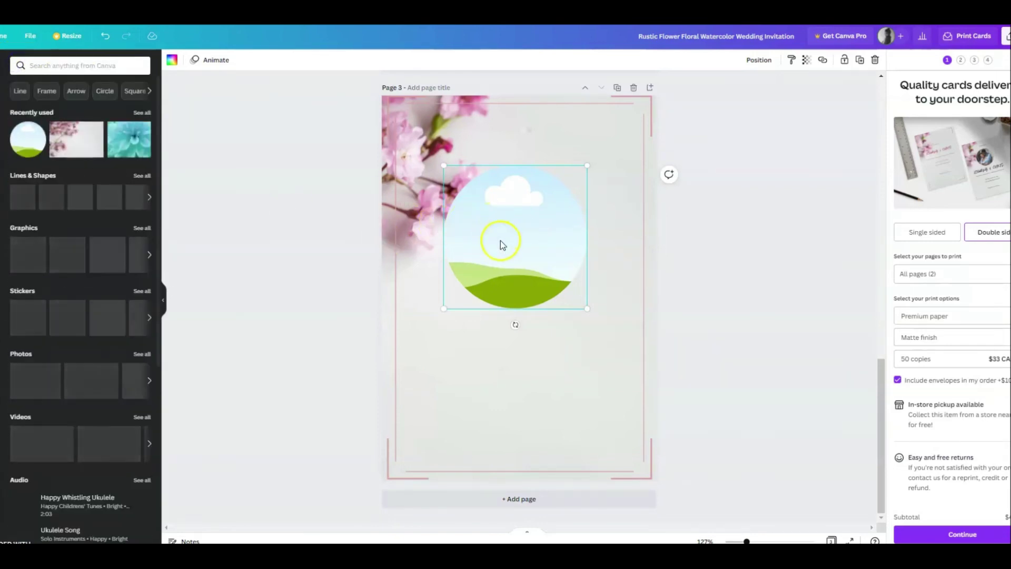
{"action": "key", "text": "Delete"}
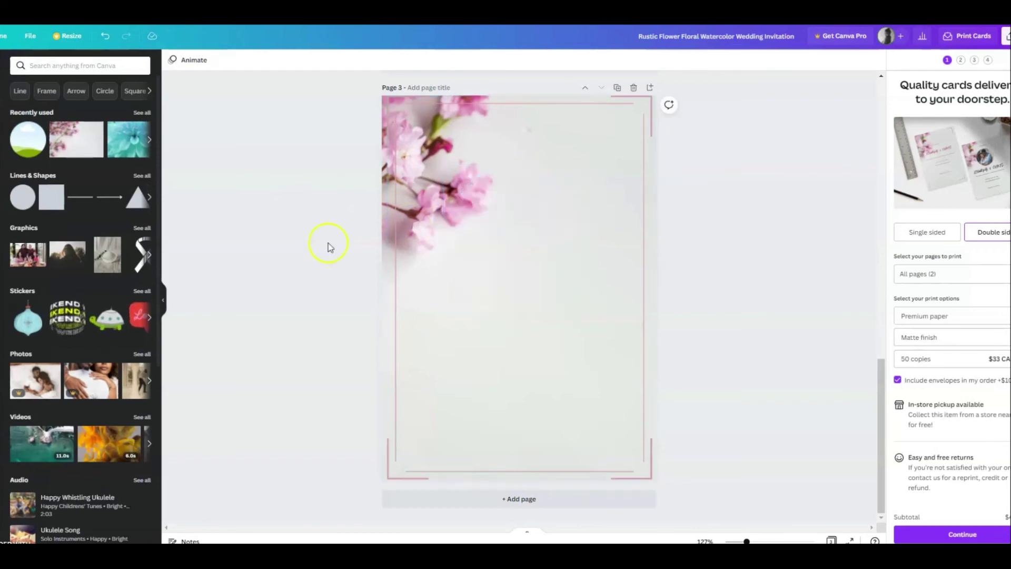
{"action": "left_click_drag", "start_coordinate": [26, 204], "coordinate": [459, 205]}
{"action": "left_click_drag", "start_coordinate": [578, 204], "coordinate": [558, 229]}
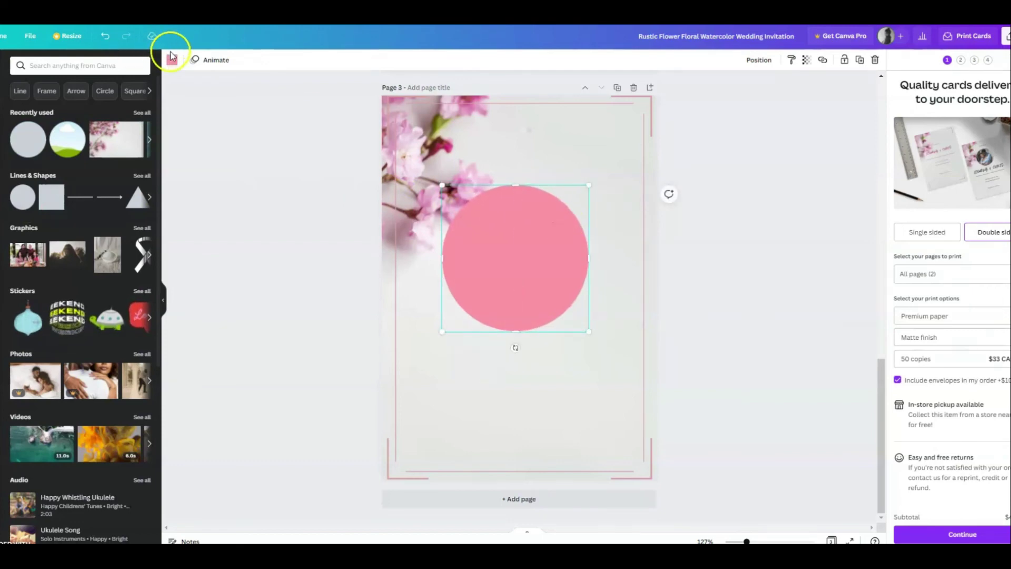
Recolour the circle to the document's light dusty pink, shrink it slightly and centre it horizontally on page 3
{"action": "left_click", "coordinate": [172, 59]}
{"action": "left_click", "coordinate": [67, 106]}
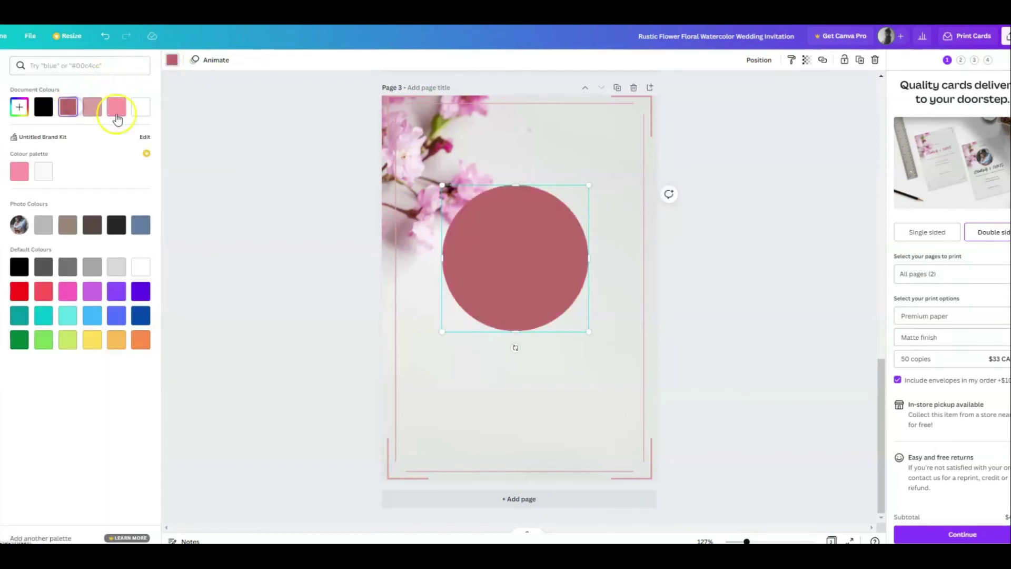
{"action": "left_click", "coordinate": [93, 107]}
{"action": "left_click_drag", "start_coordinate": [509, 262], "coordinate": [513, 280]}
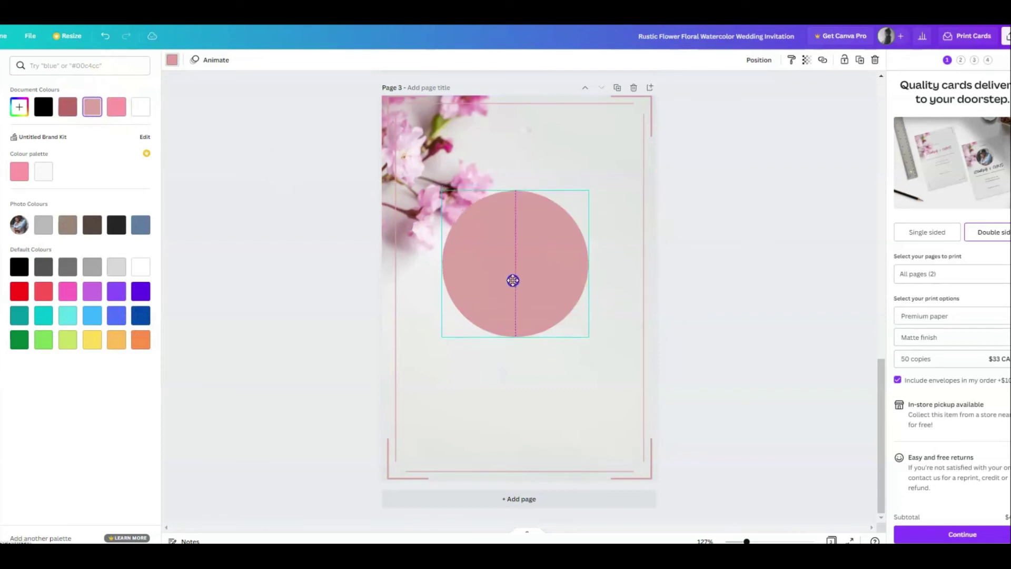
{"action": "left_click_drag", "start_coordinate": [588, 338], "coordinate": [575, 324]}
{"action": "left_click_drag", "start_coordinate": [535, 291], "coordinate": [546, 292]}
{"action": "left_click", "coordinate": [518, 278]}
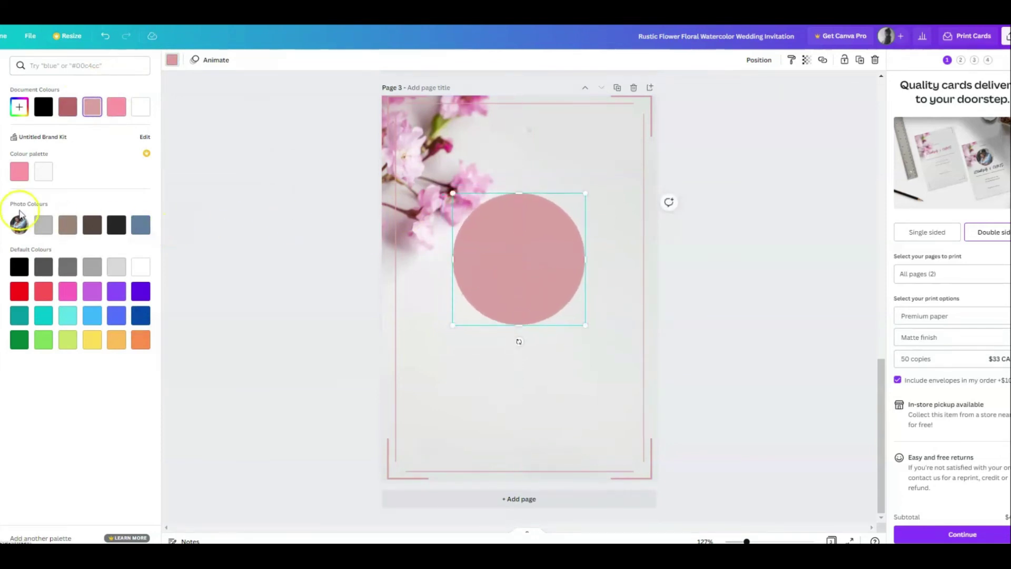
Add a subheading reading "L & C" to page 3 and move it onto the pink circle
{"action": "left_click", "coordinate": [1, 187]}
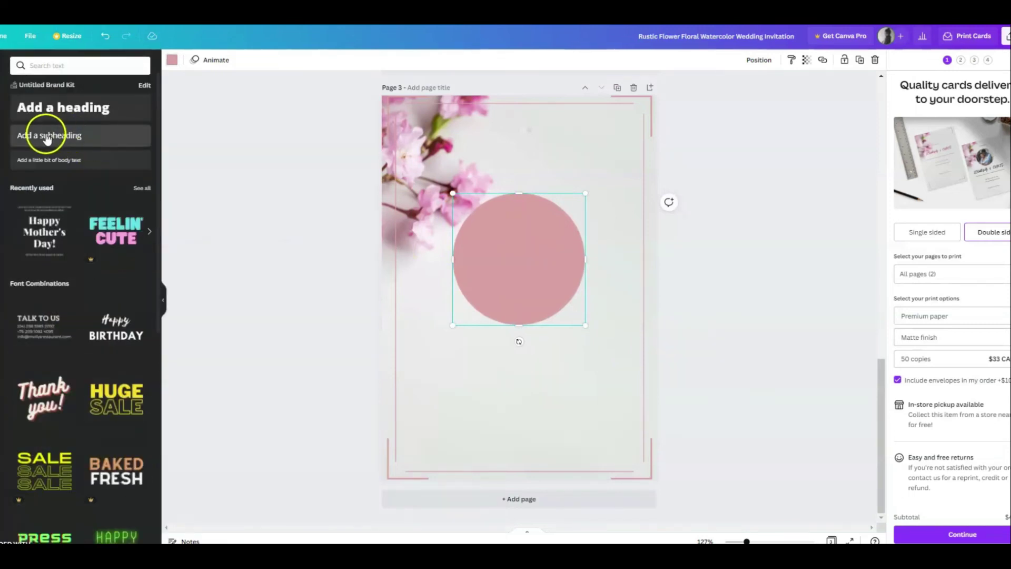
{"action": "left_click", "coordinate": [42, 136]}
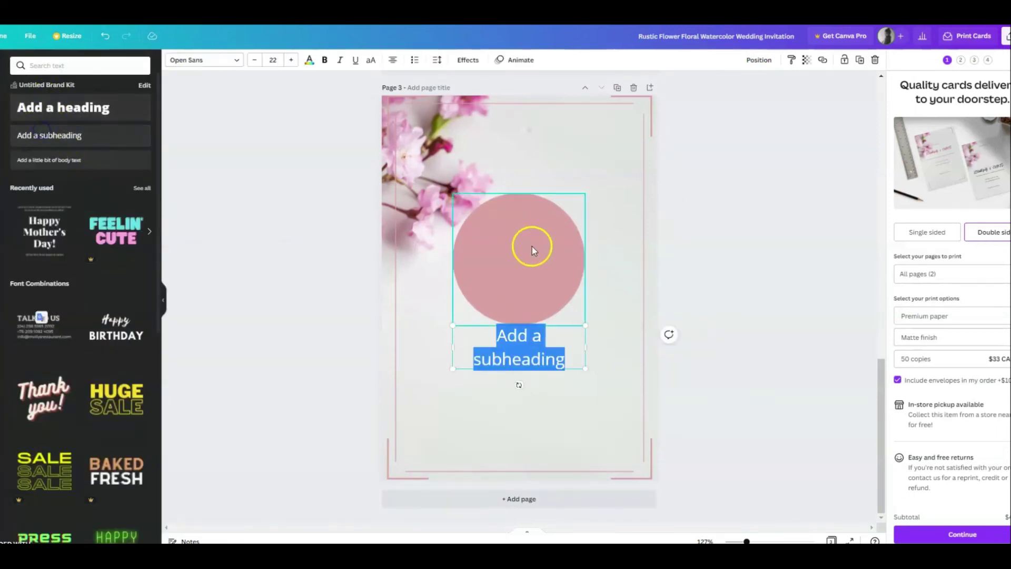
{"action": "left_click", "coordinate": [507, 351]}
{"action": "mouse_move", "coordinate": [491, 339]}
{"action": "left_mouse_down"}
{"action": "mouse_move", "coordinate": [548, 356]}
{"action": "mouse_move", "coordinate": [495, 338]}
{"action": "left_mouse_up"}
{"action": "left_click", "coordinate": [580, 359]}
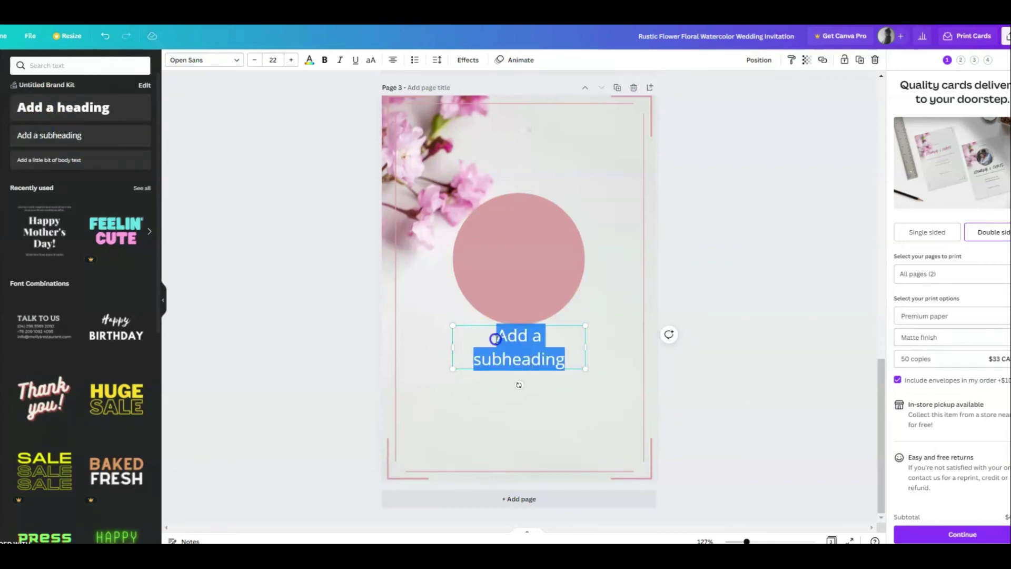
{"action": "key", "text": "BackSpace"}
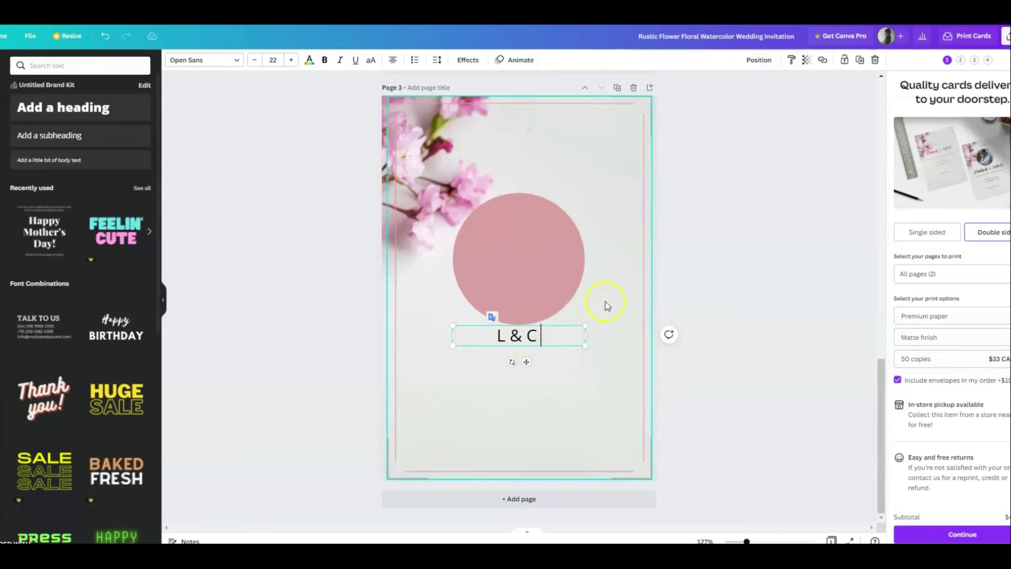
{"action": "left_click_drag", "start_coordinate": [534, 333], "coordinate": [520, 251]}
Set the "L & C" text in the Moontime font, enlarge it to about 75.6 and centre it across the circle
{"action": "left_click", "coordinate": [238, 56]}
{"action": "type", "text": "ar"}
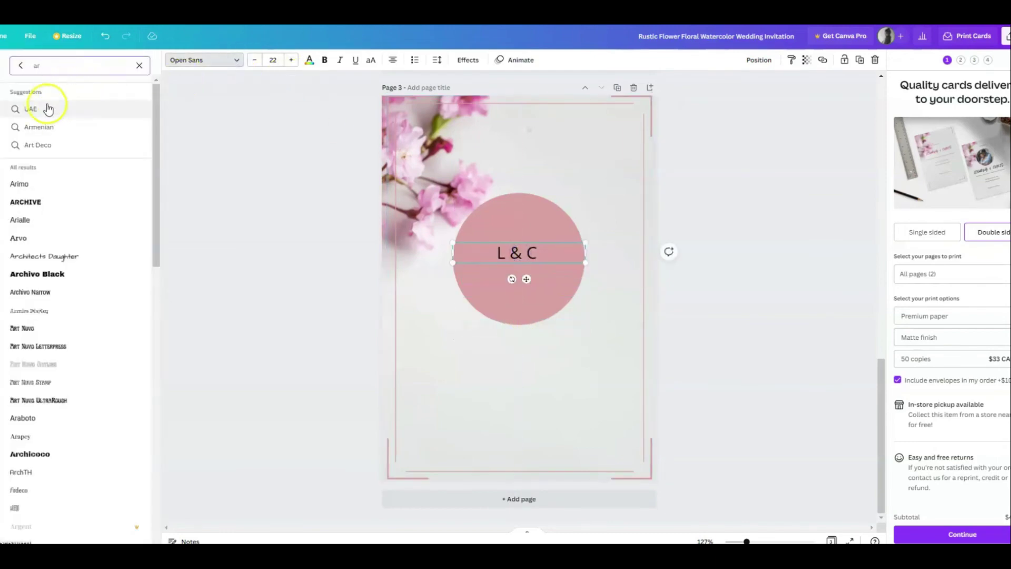
{"action": "left_click", "coordinate": [49, 68]}
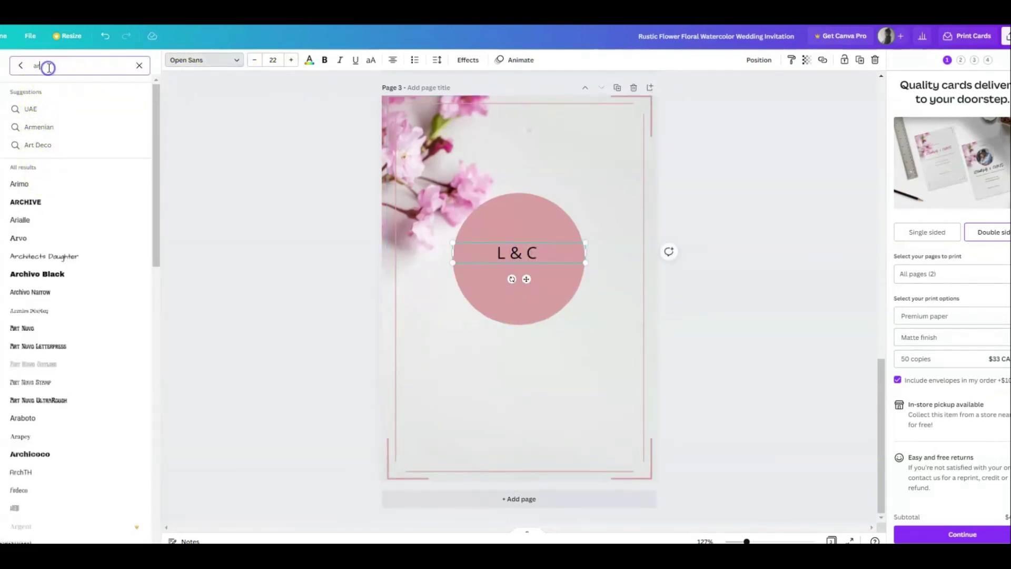
{"action": "key", "text": "BackSpace"}
{"action": "type", "text": "moo"}
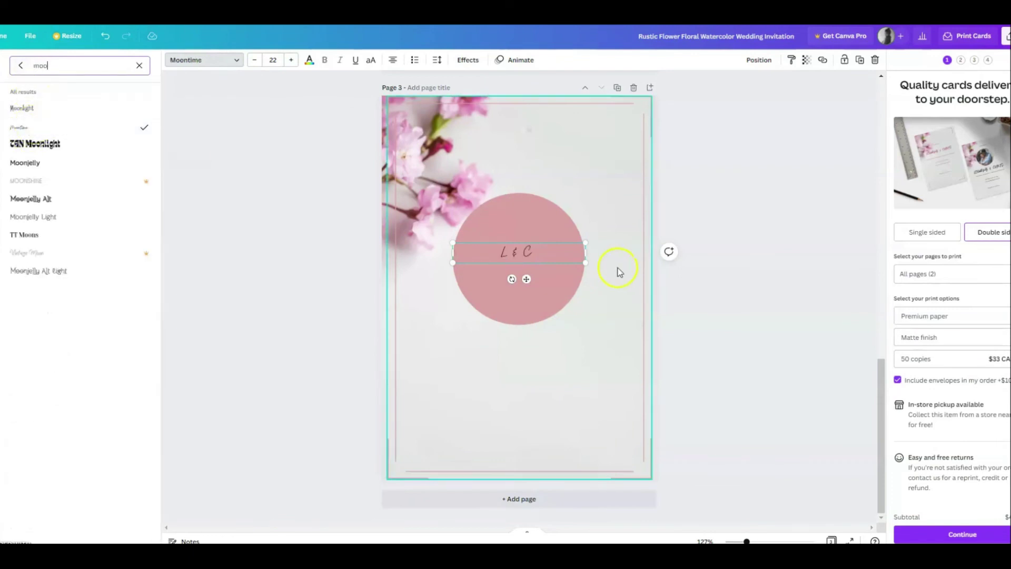
{"action": "left_click_drag", "start_coordinate": [586, 242], "coordinate": [702, 225]}
{"action": "left_click_drag", "start_coordinate": [452, 225], "coordinate": [506, 260]}
{"action": "left_click", "coordinate": [521, 153]}
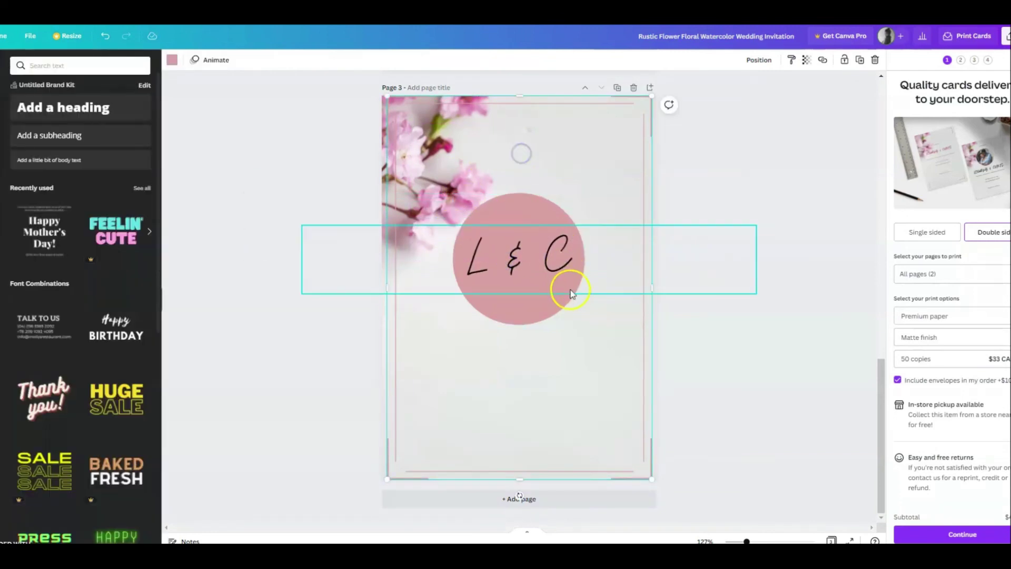
Recolour the "L & C" text to the document's dark rose
{"action": "left_click", "coordinate": [502, 254]}
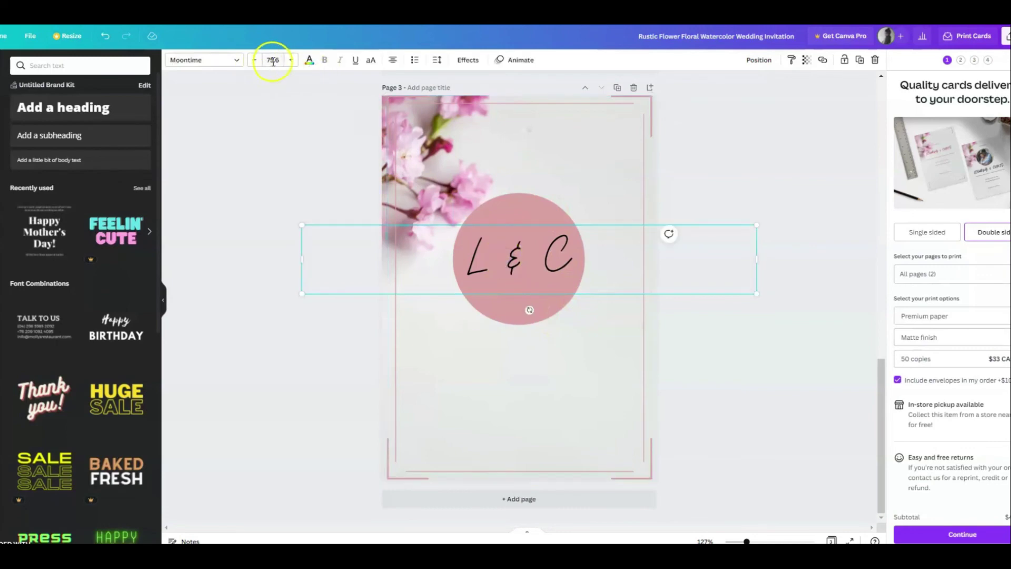
{"action": "left_click", "coordinate": [308, 61]}
{"action": "left_click", "coordinate": [93, 107]}
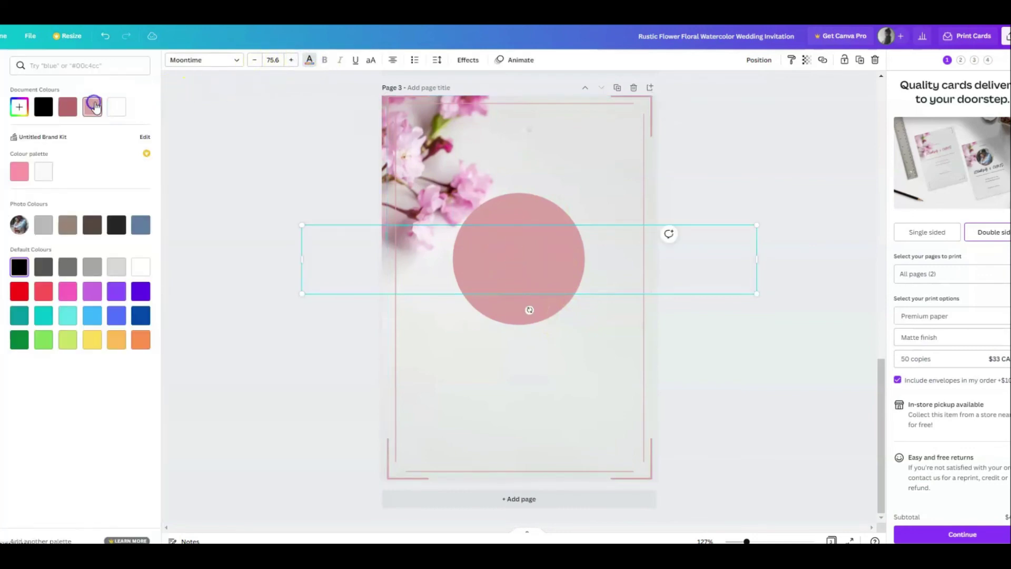
{"action": "left_click", "coordinate": [68, 108]}
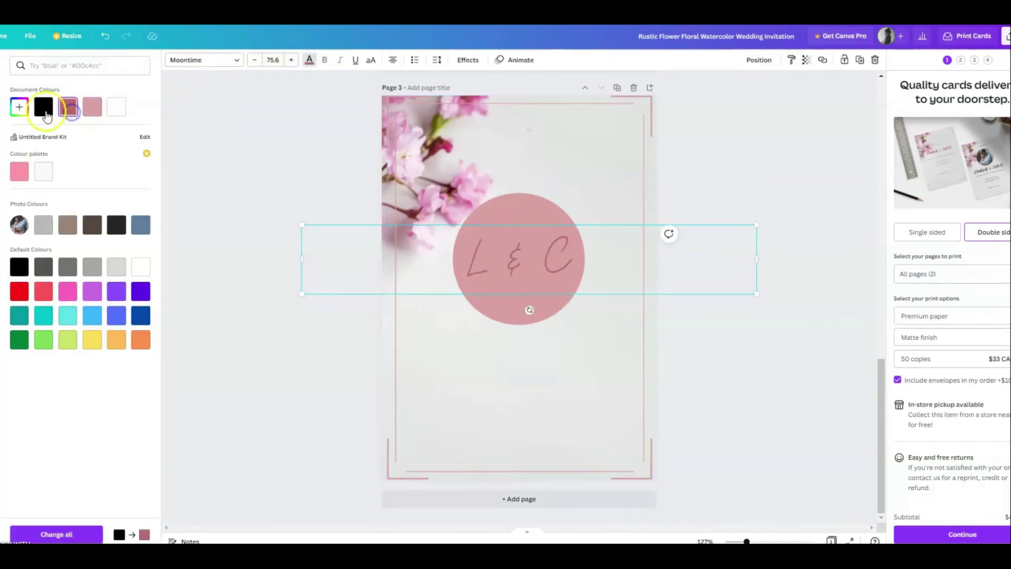
{"action": "left_click", "coordinate": [547, 125]}
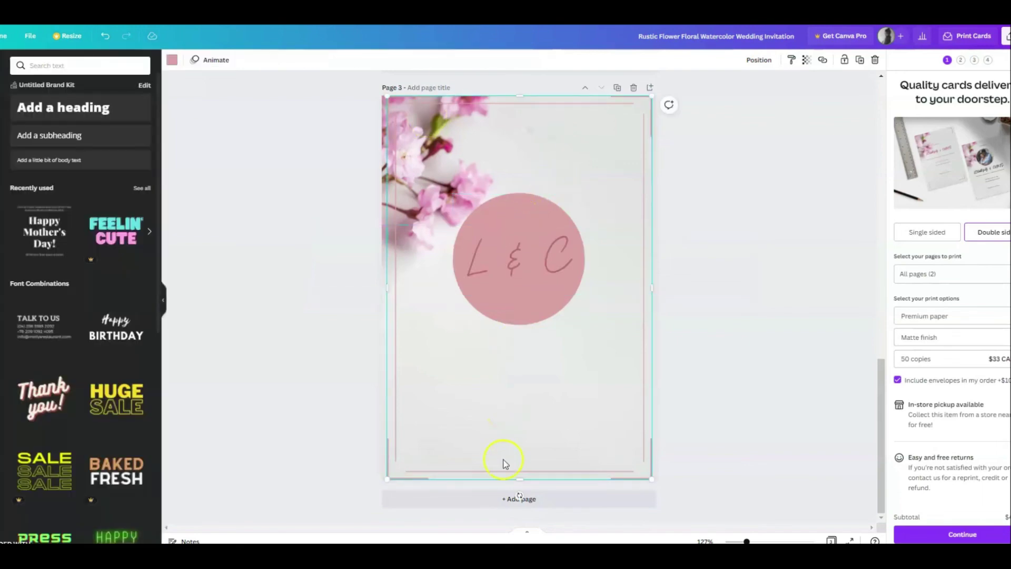
Delete page 1, the invitation version without the couple photo, and look over the two remaining pages
{"action": "scroll", "coordinate": [431, 105], "scroll_direction": "up", "scroll_amount": 10}
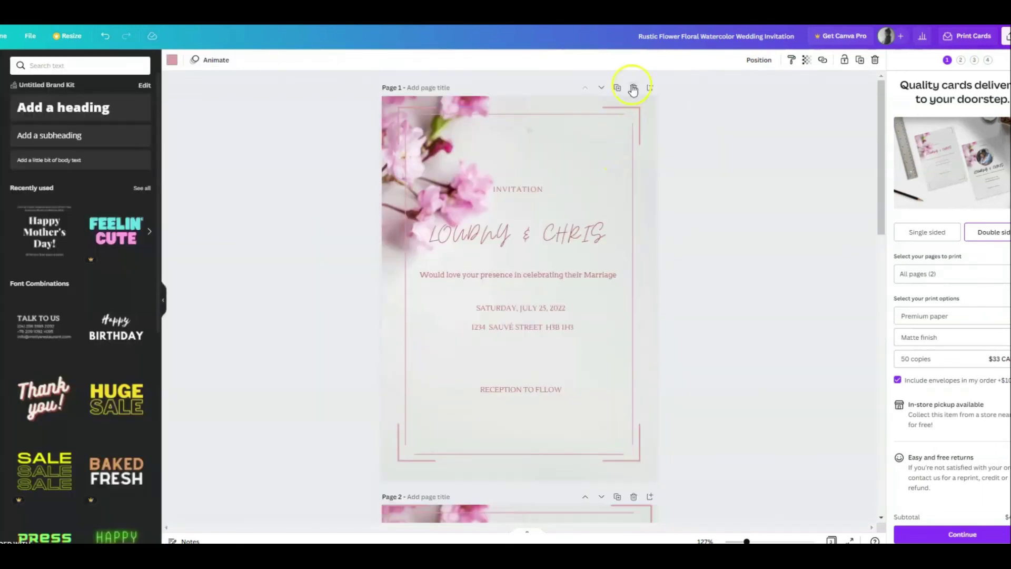
{"action": "left_click", "coordinate": [632, 85]}
{"action": "scroll", "coordinate": [561, 369], "scroll_direction": "down", "scroll_amount": 5}
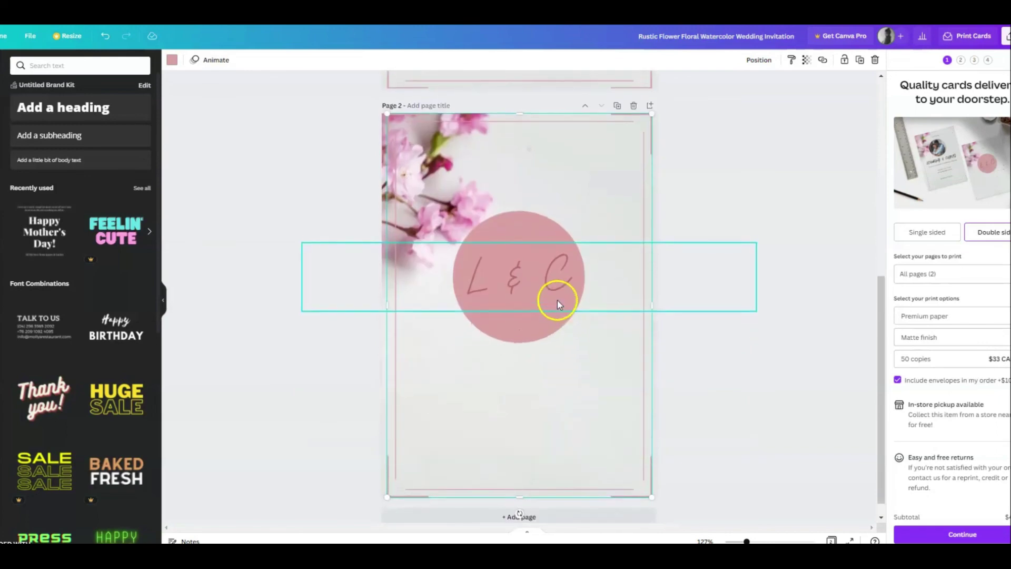
{"action": "scroll", "coordinate": [557, 301], "scroll_direction": "up", "scroll_amount": 5}
{"action": "scroll", "coordinate": [600, 388], "scroll_direction": "down", "scroll_amount": 3}
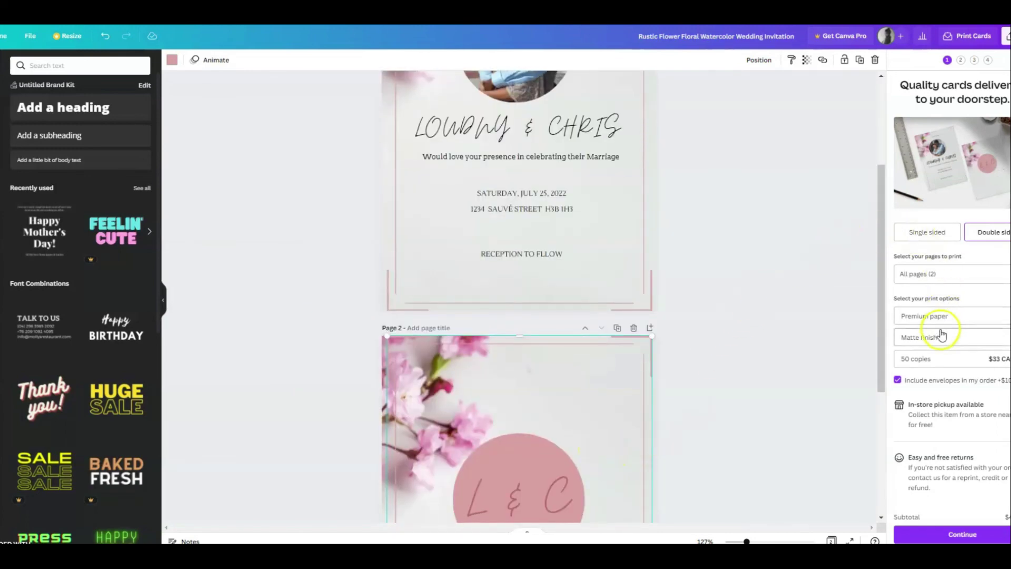
Review the paper types and finishes offered for the printed cards
{"action": "left_click", "coordinate": [949, 314]}
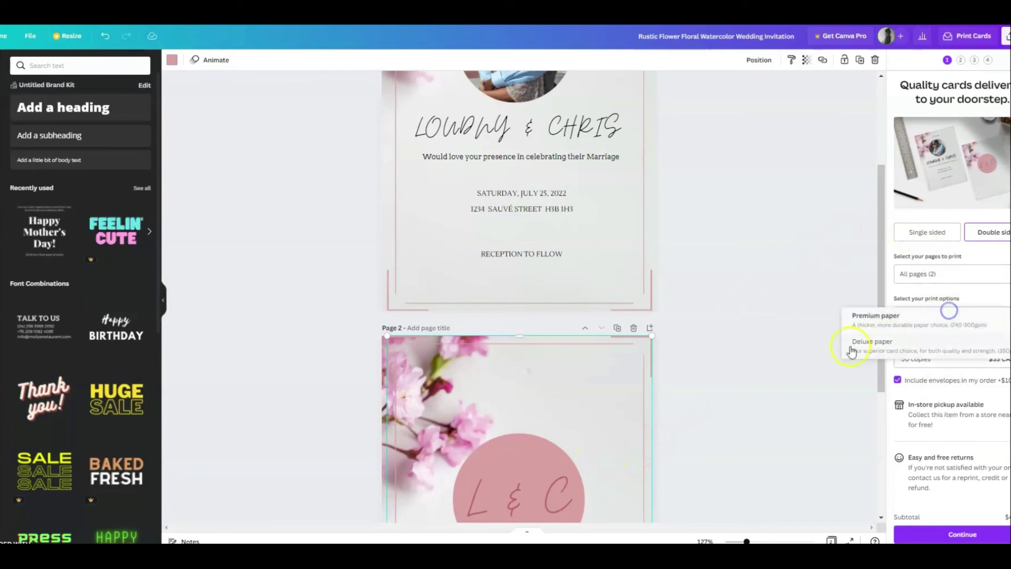
{"action": "left_click", "coordinate": [904, 344]}
{"action": "left_click", "coordinate": [939, 325]}
{"action": "left_click", "coordinate": [931, 325]}
{"action": "left_click", "coordinate": [934, 326]}
{"action": "left_click", "coordinate": [935, 331]}
{"action": "left_click", "coordinate": [935, 340]}
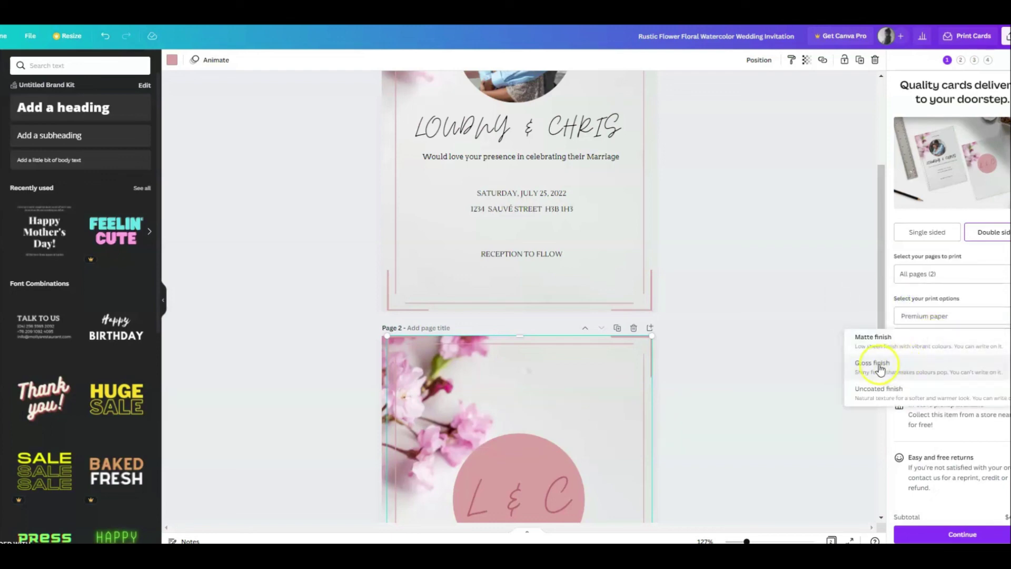
{"action": "left_click", "coordinate": [949, 354]}
Choose all pages (1-2) and the Matte finish for the double-sided cards, then continue to print preparation
{"action": "left_click", "coordinate": [948, 274]}
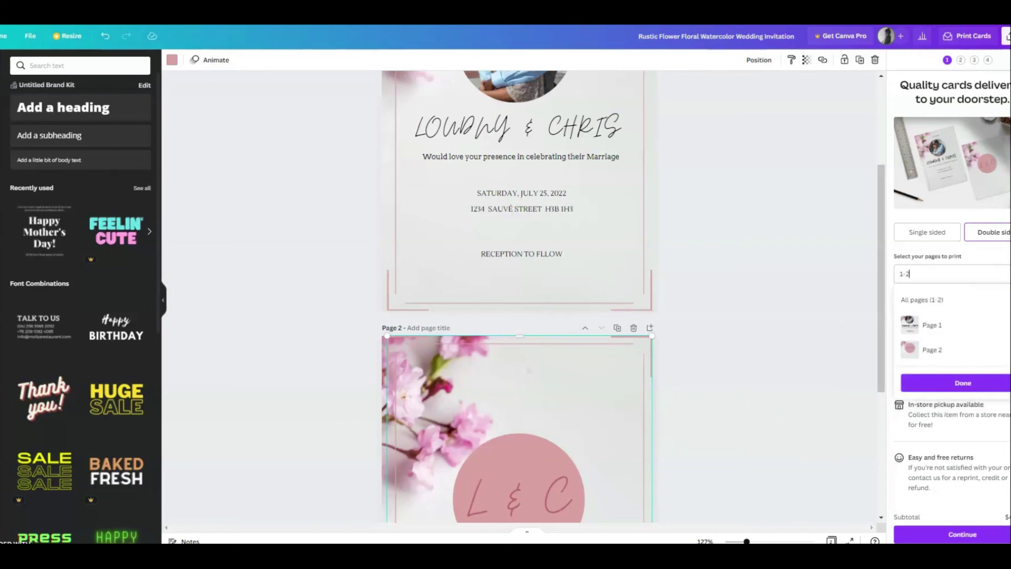
{"action": "left_click", "coordinate": [986, 300]}
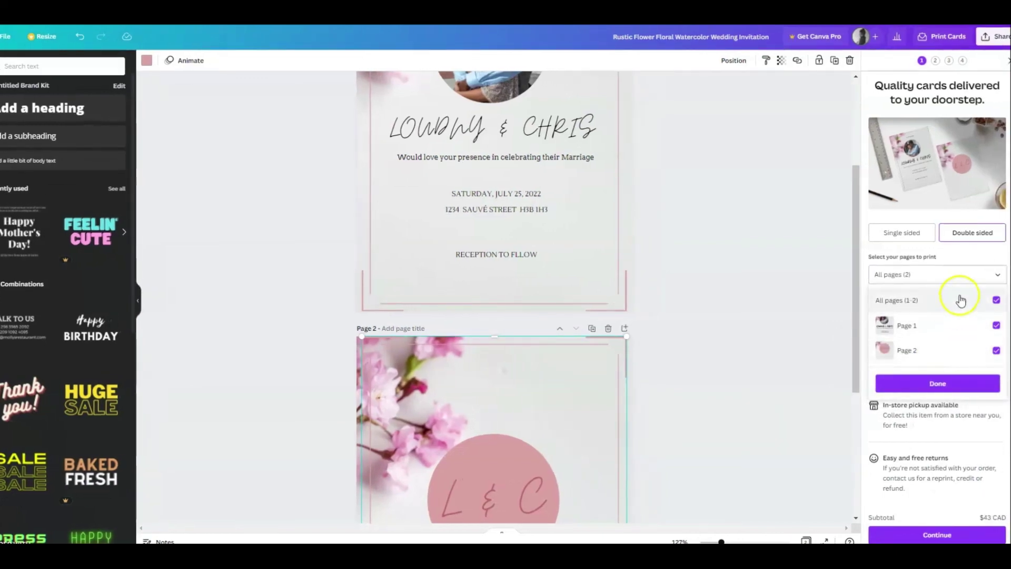
{"action": "left_click", "coordinate": [966, 257]}
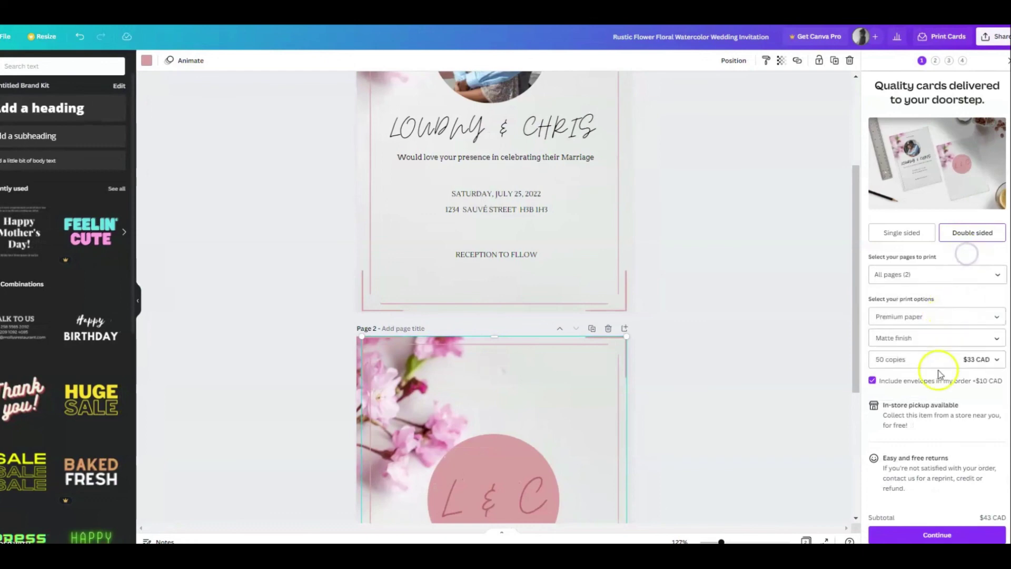
{"action": "left_click", "coordinate": [926, 342]}
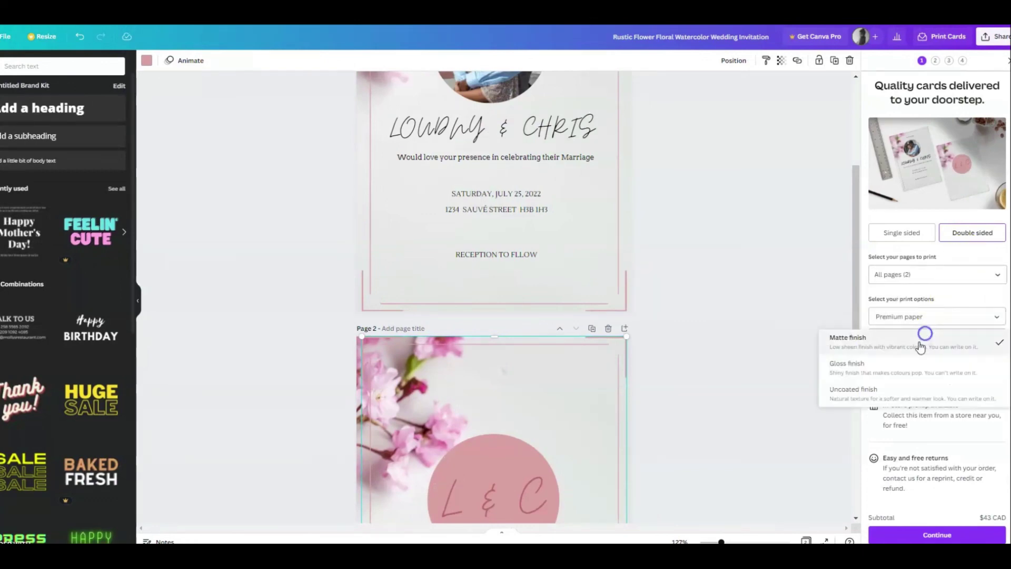
{"action": "left_click", "coordinate": [879, 342]}
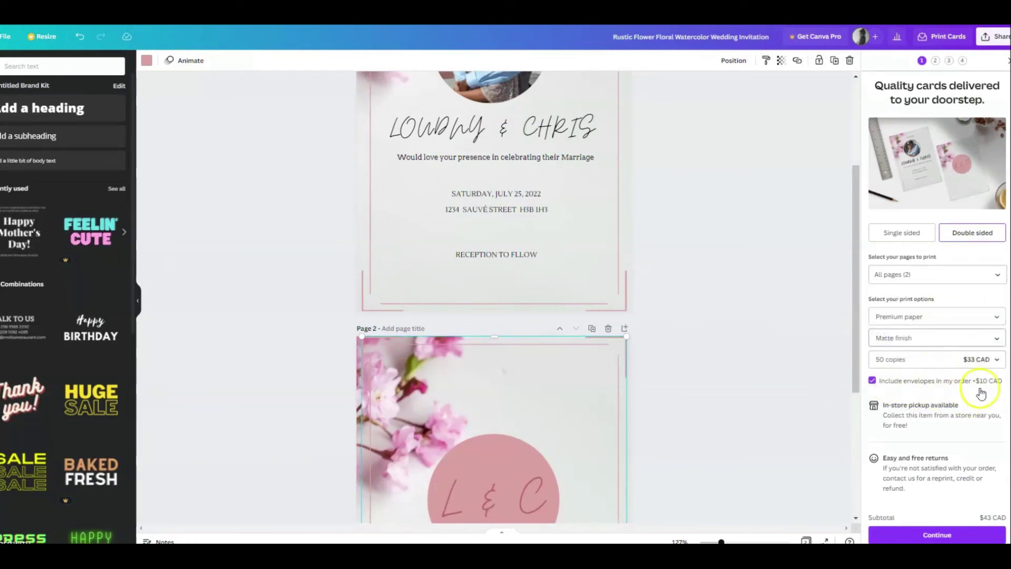
{"action": "left_click", "coordinate": [923, 534]}
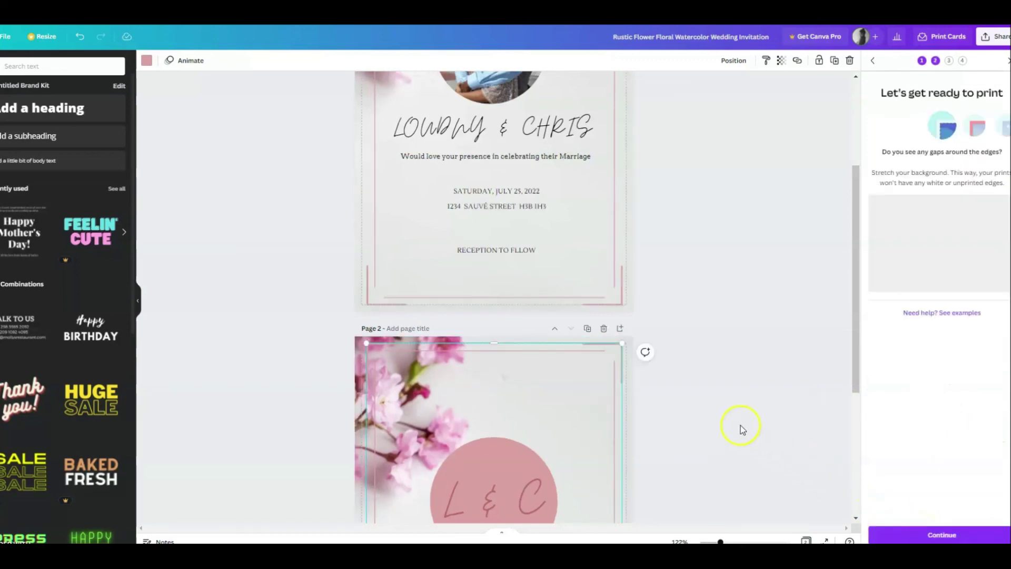
Check both card pages for gaps between the background and the page edges
{"action": "scroll", "coordinate": [733, 333], "scroll_direction": "up", "scroll_amount": 3}
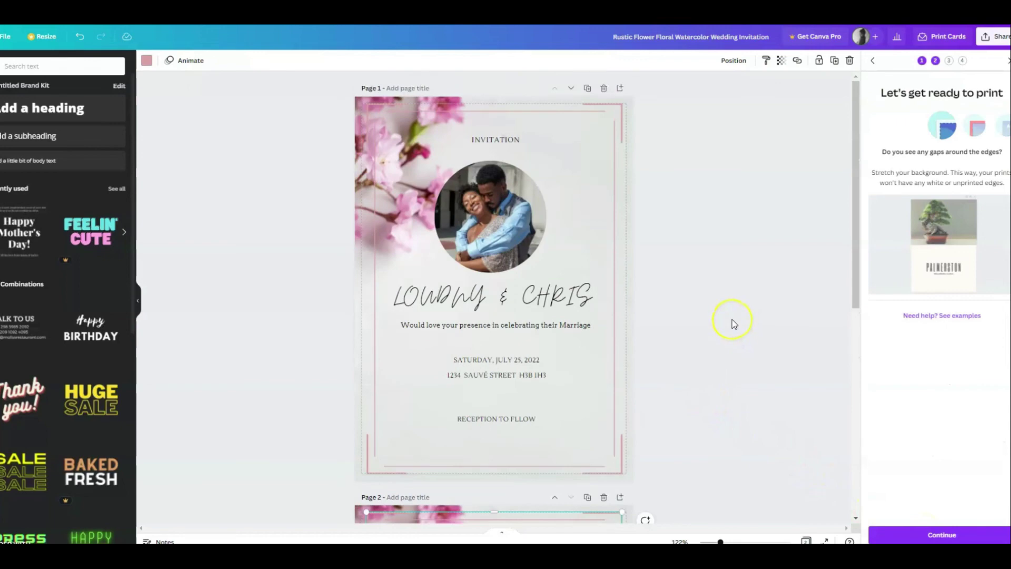
{"action": "scroll", "coordinate": [732, 319], "scroll_direction": "down", "scroll_amount": 5}
{"action": "scroll", "coordinate": [732, 319], "scroll_direction": "up", "scroll_amount": 5}
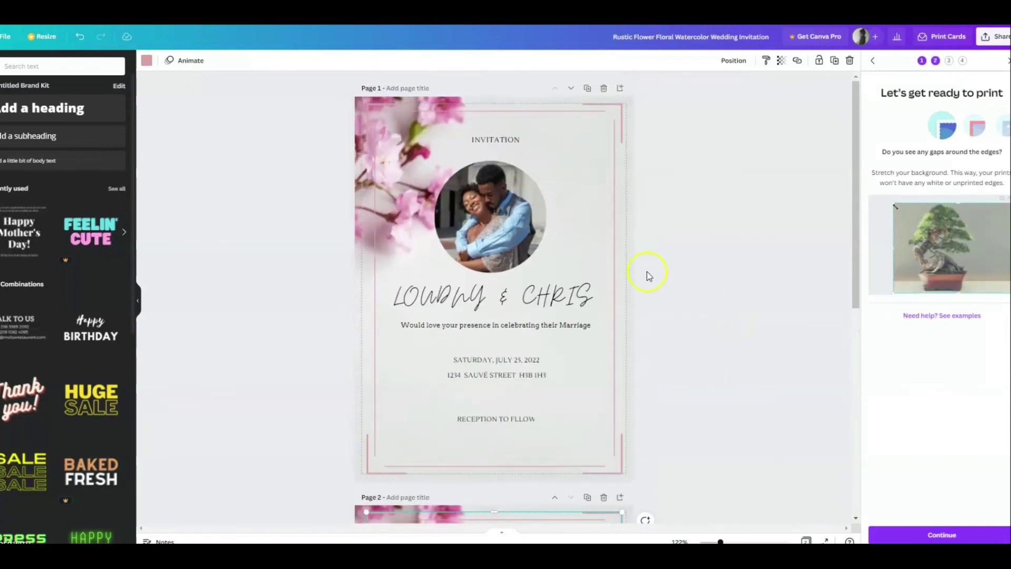
{"action": "left_click_drag", "start_coordinate": [591, 269], "coordinate": [589, 266]}
{"action": "scroll", "coordinate": [767, 294], "scroll_direction": "down", "scroll_amount": 5}
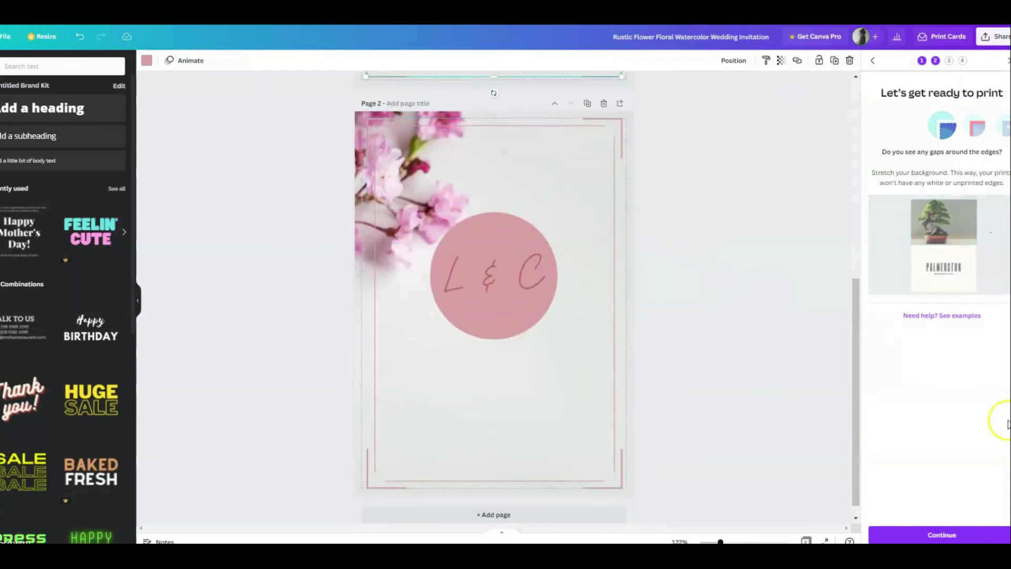
Check the card pages for important text or graphics inside the danger zone, then continue to the proof read
{"action": "left_click", "coordinate": [945, 533]}
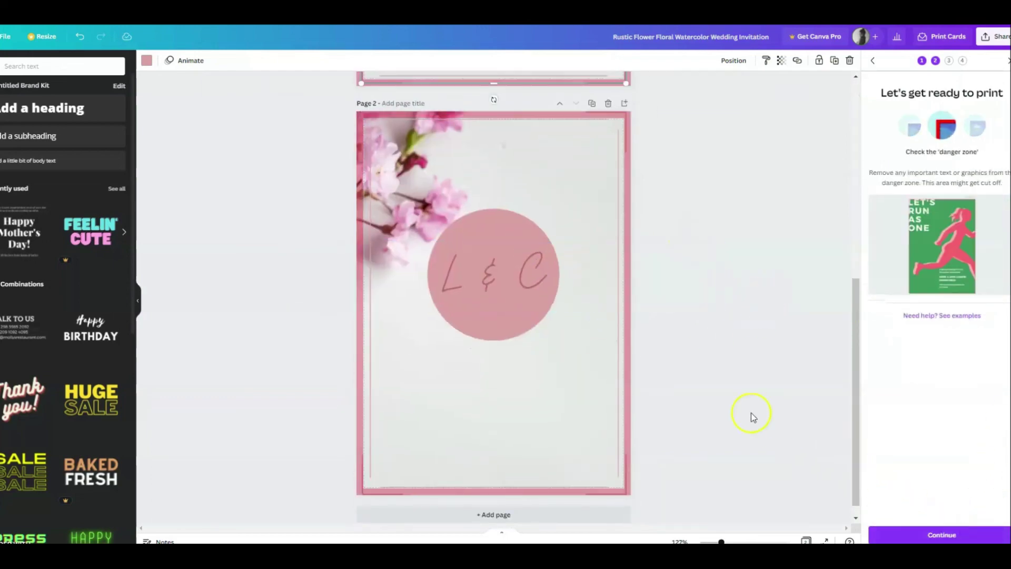
{"action": "scroll", "coordinate": [578, 289], "scroll_direction": "up", "scroll_amount": 5}
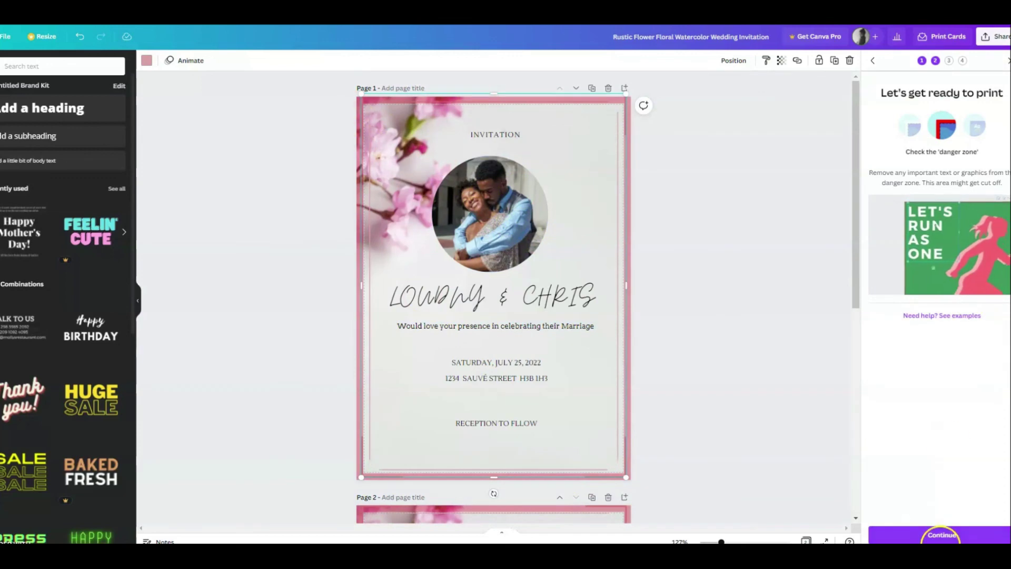
{"action": "left_click", "coordinate": [942, 537]}
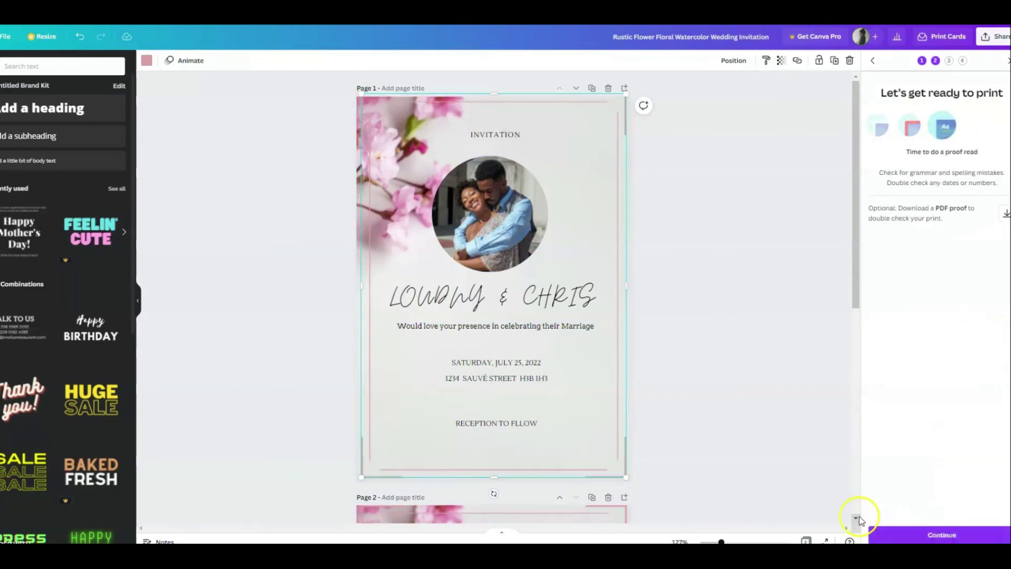
Download the PDF proof of the cards and review both of its pages
{"action": "left_click", "coordinate": [1004, 213]}
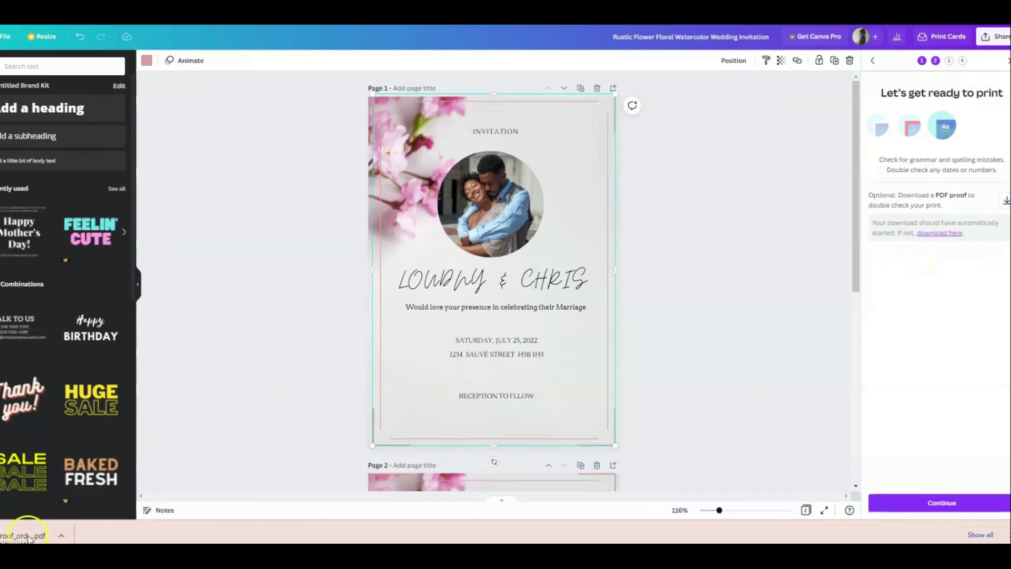
{"action": "left_click", "coordinate": [27, 535]}
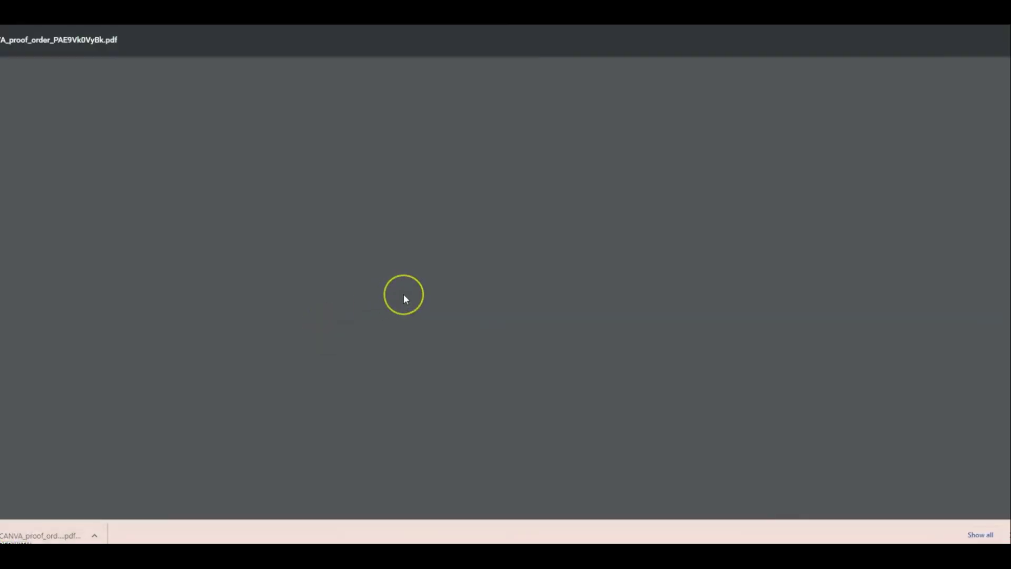
{"action": "scroll", "coordinate": [432, 267], "scroll_direction": "down", "scroll_amount": 7}
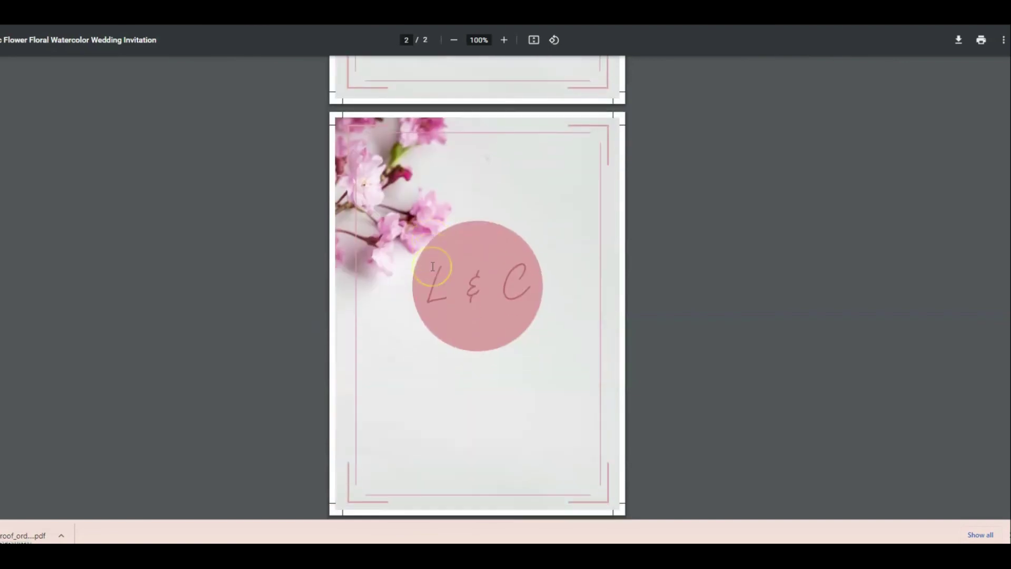
{"action": "scroll", "coordinate": [432, 267], "scroll_direction": "up", "scroll_amount": 7}
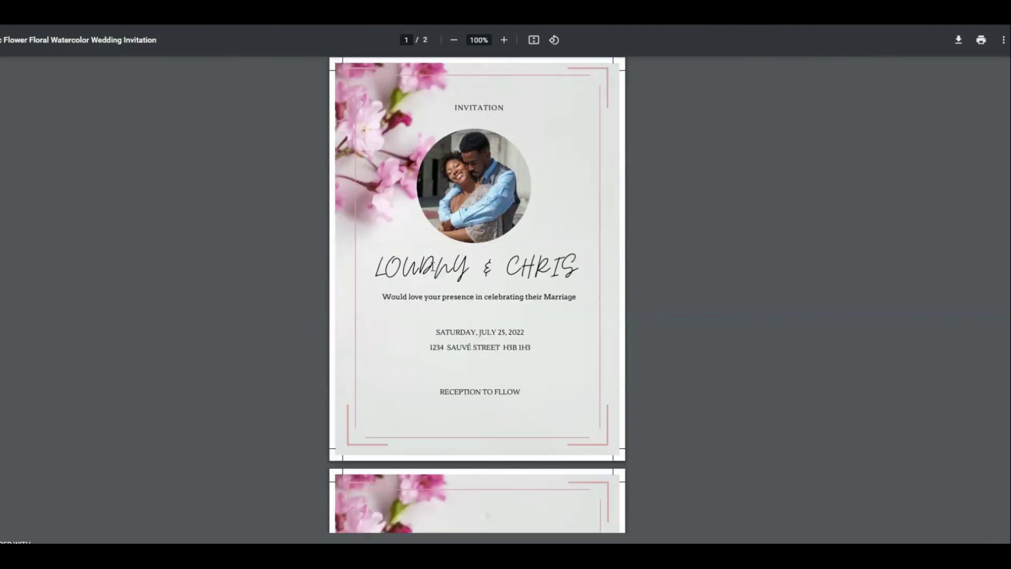
{"action": "scroll", "coordinate": [432, 267], "scroll_direction": "down", "scroll_amount": 6}
{"action": "scroll", "coordinate": [476, 316], "scroll_direction": "up", "scroll_amount": 6}
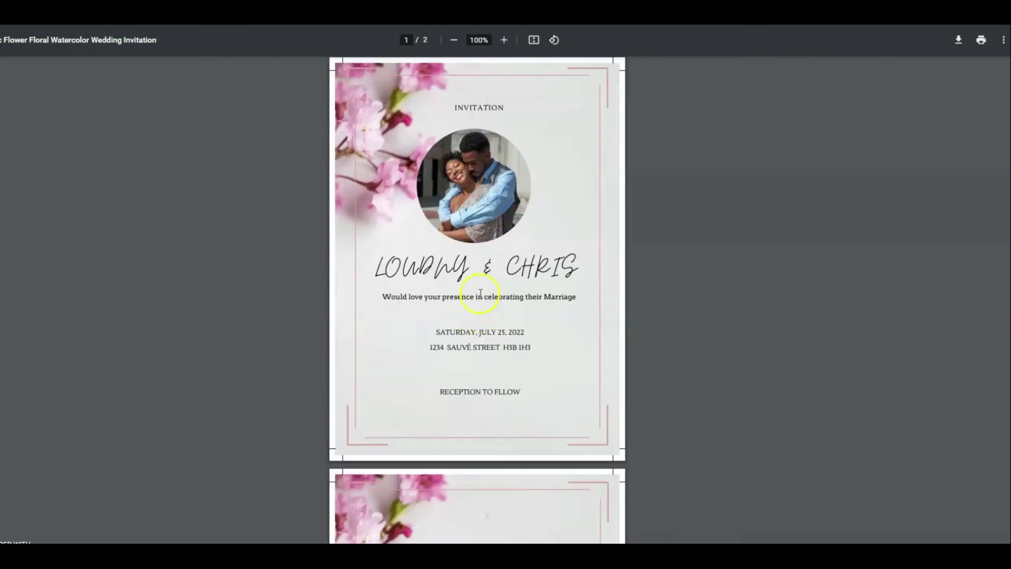
{"action": "scroll", "coordinate": [493, 369], "scroll_direction": "down", "scroll_amount": 5}
{"action": "scroll", "coordinate": [493, 368], "scroll_direction": "up", "scroll_amount": 5}
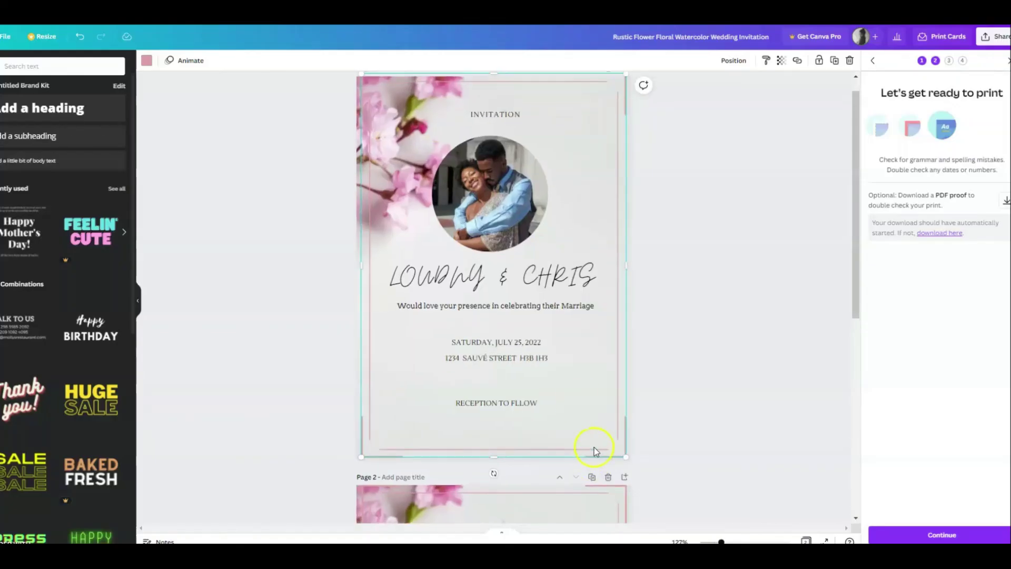
Change the colour of the "L & C" initials on page 2 to black and compare both pages
{"action": "scroll", "coordinate": [489, 286], "scroll_direction": "down", "scroll_amount": 7}
{"action": "left_click", "coordinate": [489, 259]}
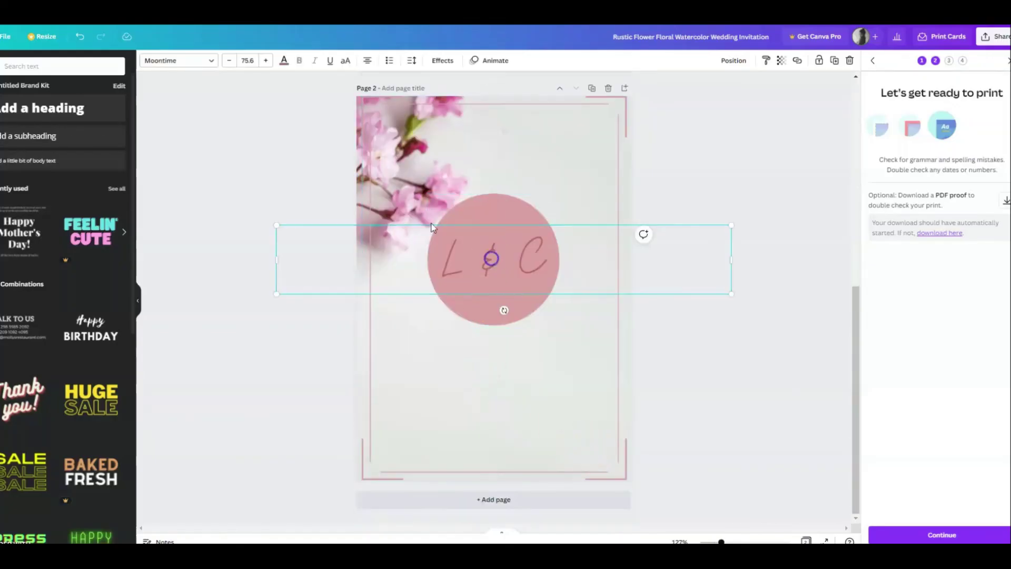
{"action": "left_click", "coordinate": [283, 60]}
{"action": "left_click", "coordinate": [17, 107]}
{"action": "left_click", "coordinate": [523, 155]}
{"action": "scroll", "coordinate": [529, 158], "scroll_direction": "up", "scroll_amount": 5}
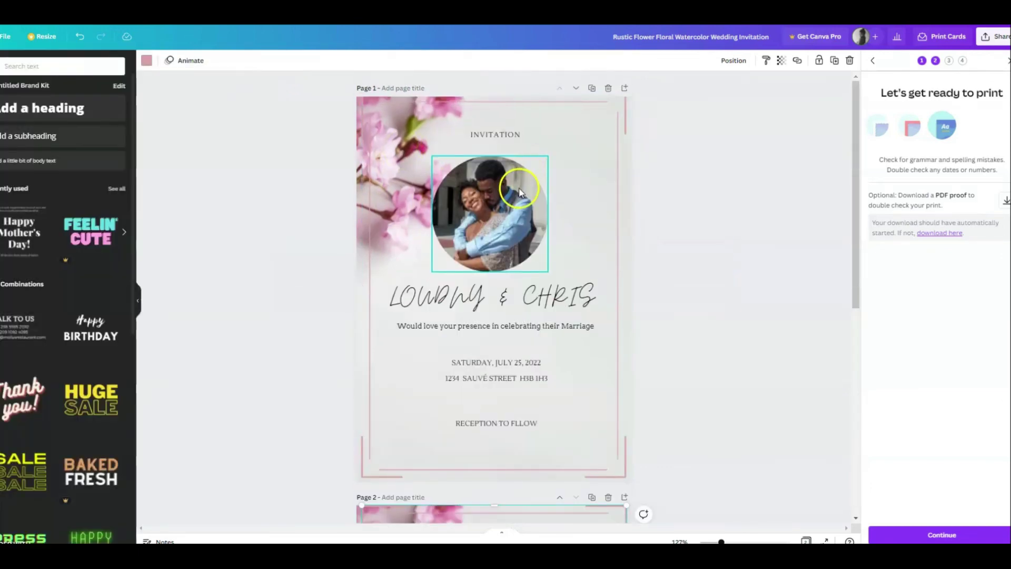
{"action": "scroll", "coordinate": [528, 219], "scroll_direction": "down", "scroll_amount": 5}
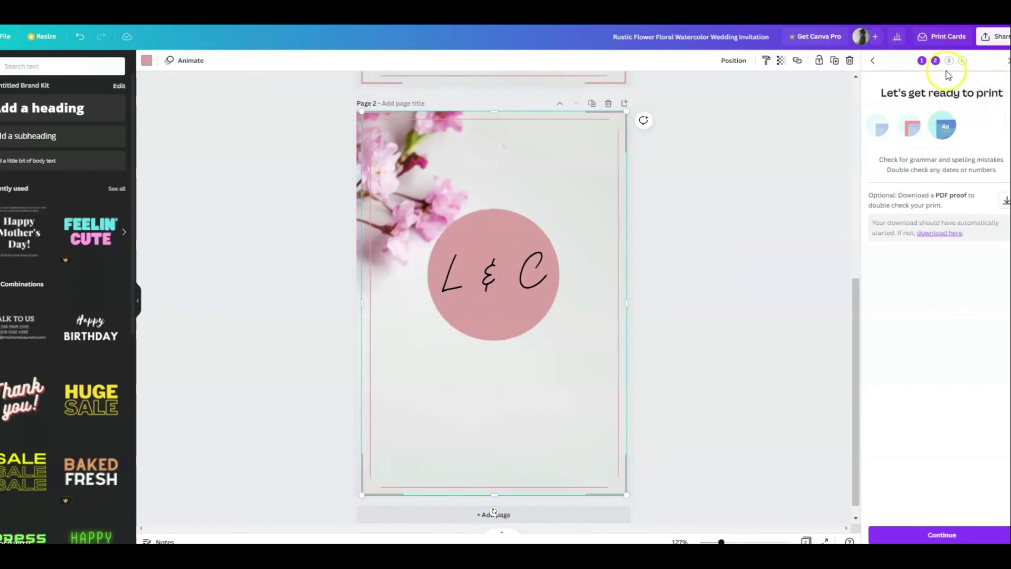
Download all pages (2) of the invitation as PDF Print, without crop marks and bleed
{"action": "left_click", "coordinate": [986, 45]}
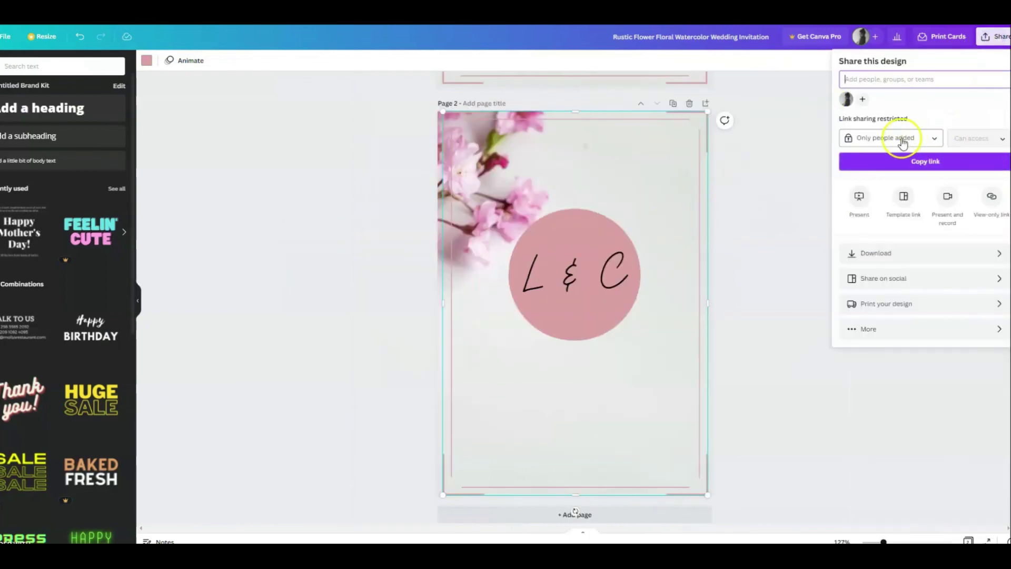
{"action": "left_click", "coordinate": [921, 162]}
{"action": "left_click", "coordinate": [879, 251]}
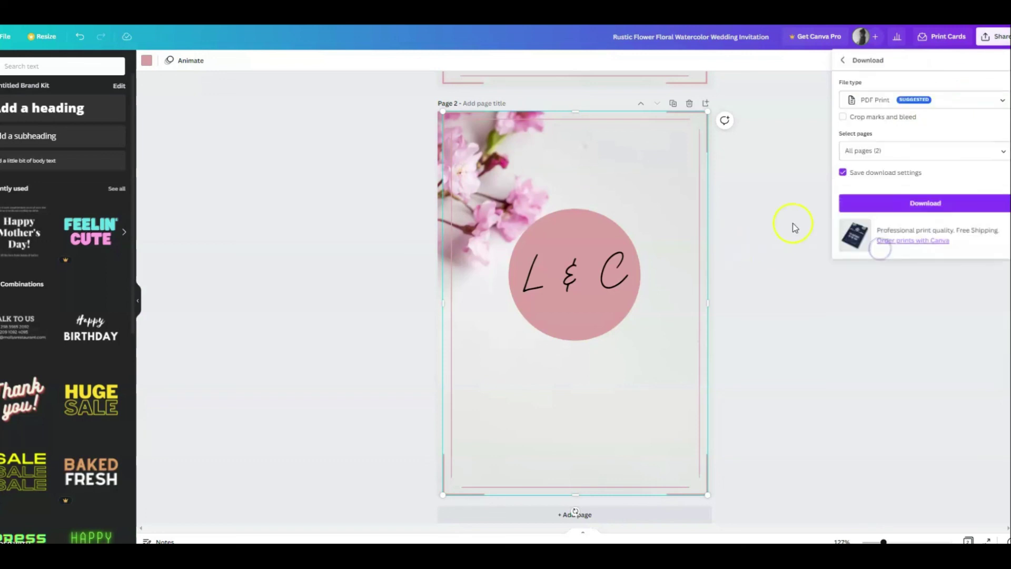
{"action": "left_click", "coordinate": [889, 206]}
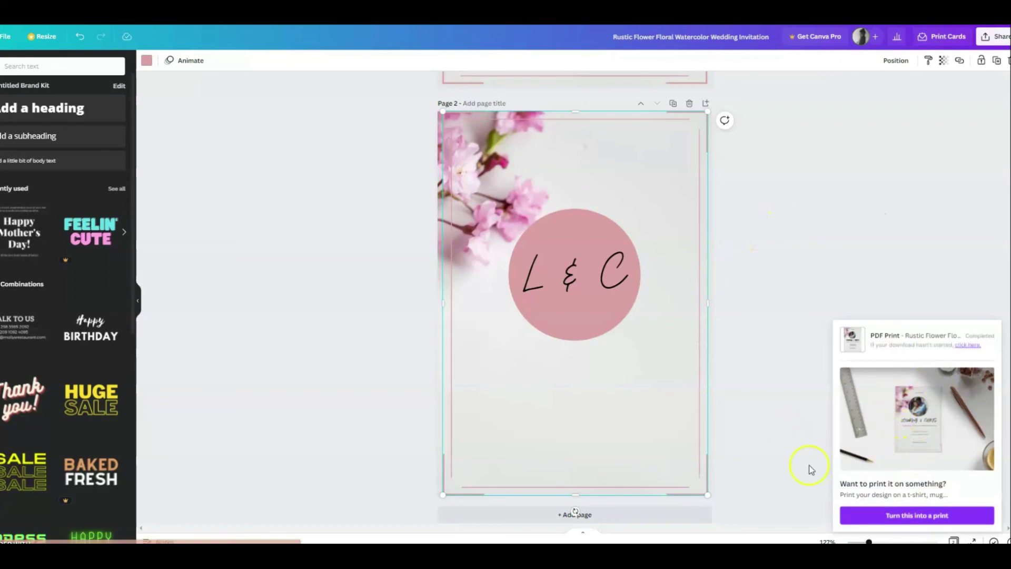
Open the downloaded invitation PDF and review its front and back pages
{"action": "left_click", "coordinate": [42, 539]}
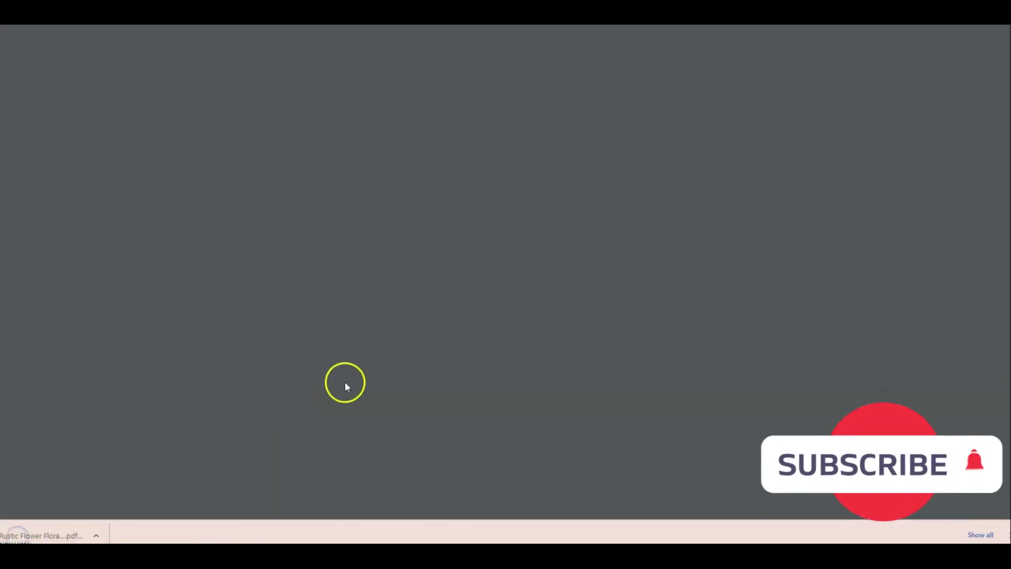
{"action": "scroll", "coordinate": [480, 231], "scroll_direction": "down", "scroll_amount": 5}
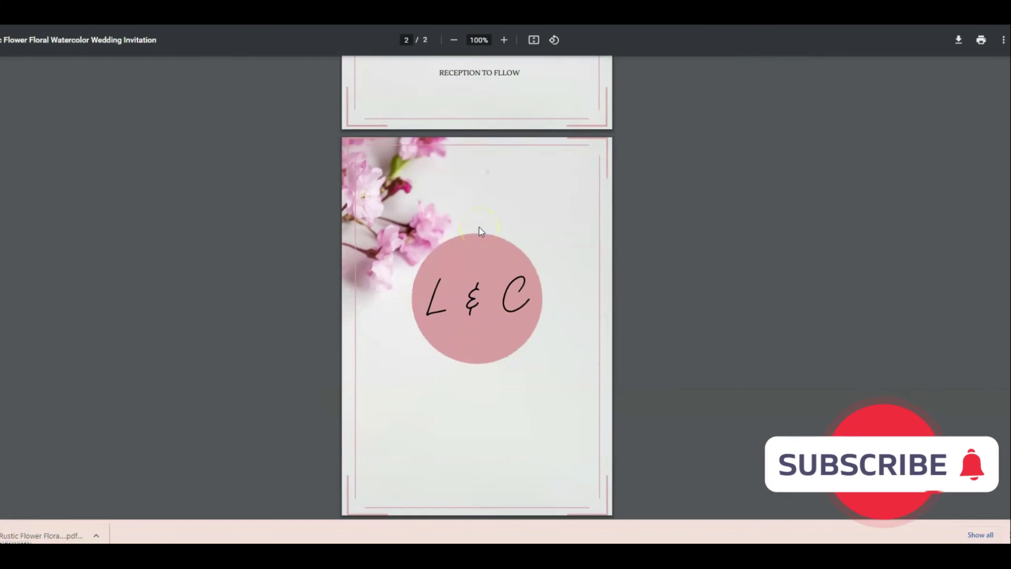
{"action": "scroll", "coordinate": [480, 231], "scroll_direction": "up", "scroll_amount": 5}
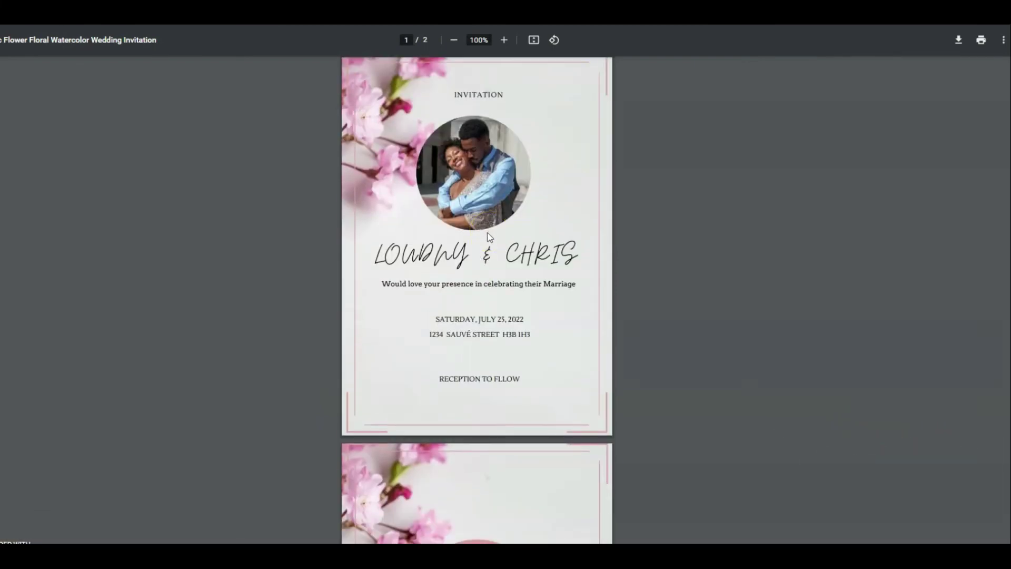
{"action": "scroll", "coordinate": [488, 233], "scroll_direction": "down", "scroll_amount": 2}
{"action": "scroll", "coordinate": [489, 243], "scroll_direction": "down", "scroll_amount": 2}
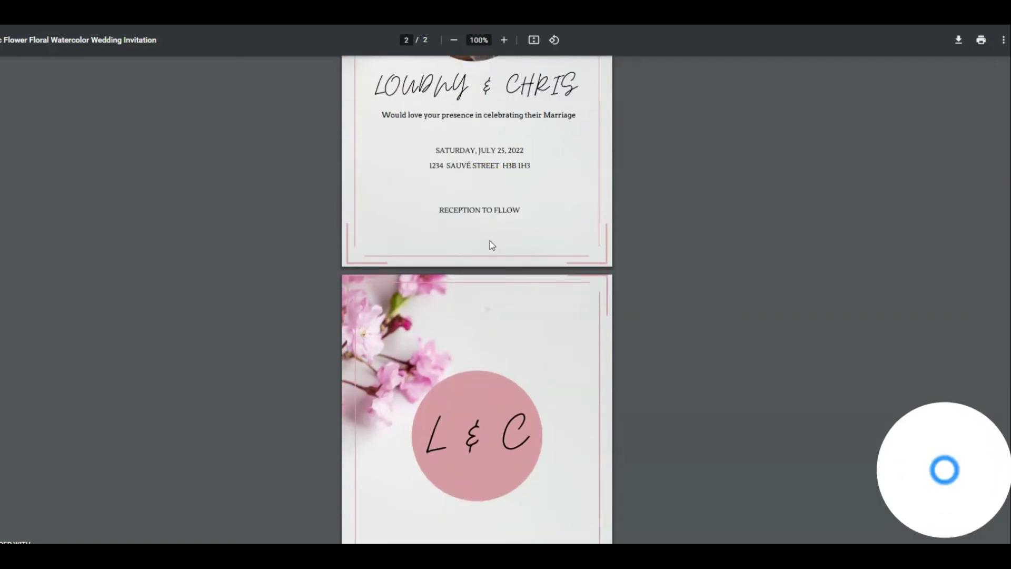
{"action": "scroll", "coordinate": [491, 245], "scroll_direction": "down", "scroll_amount": 1}
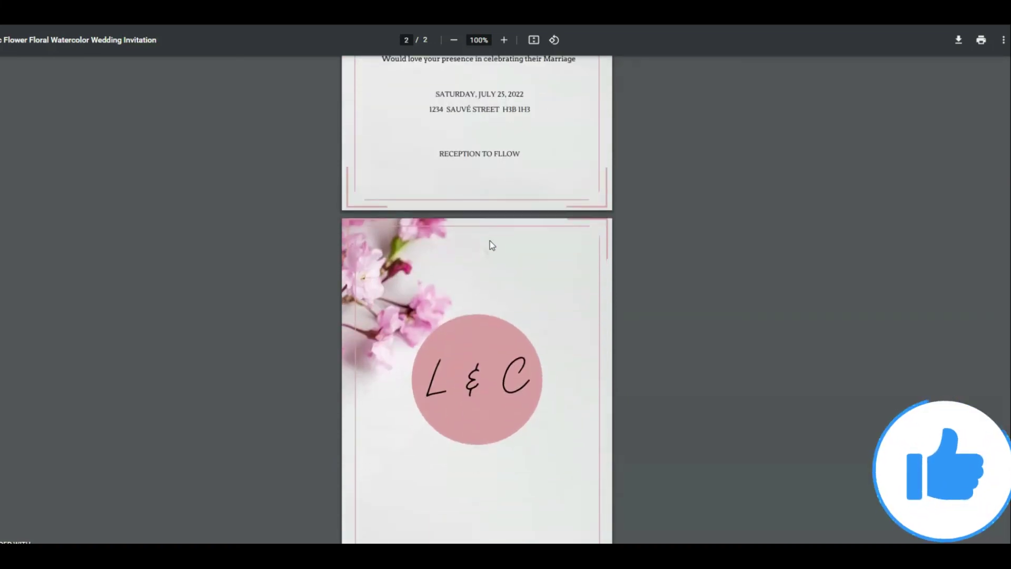
{"action": "scroll", "coordinate": [491, 245], "scroll_direction": "down", "scroll_amount": 1}
{"action": "scroll", "coordinate": [490, 241], "scroll_direction": "up", "scroll_amount": 5}
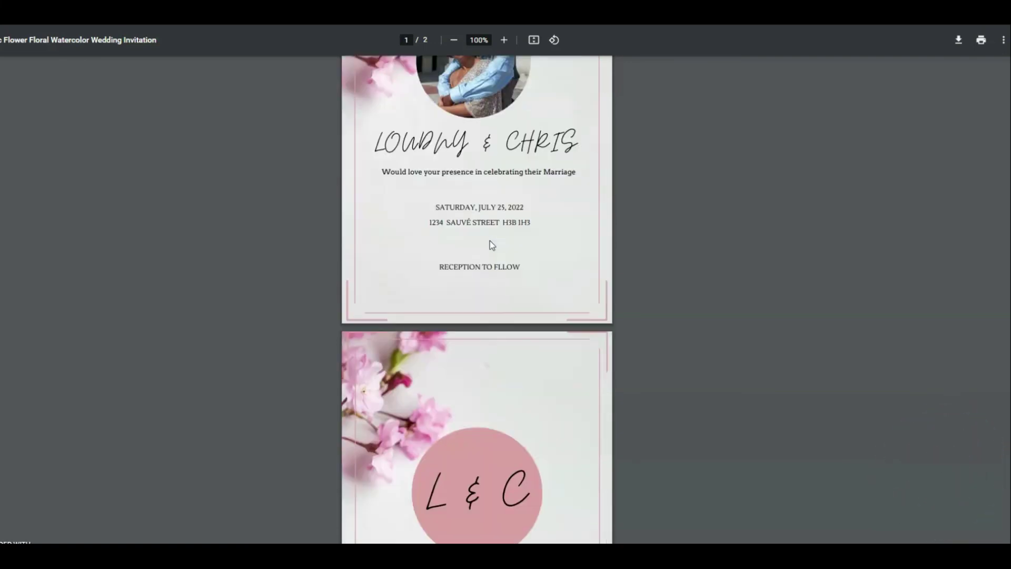